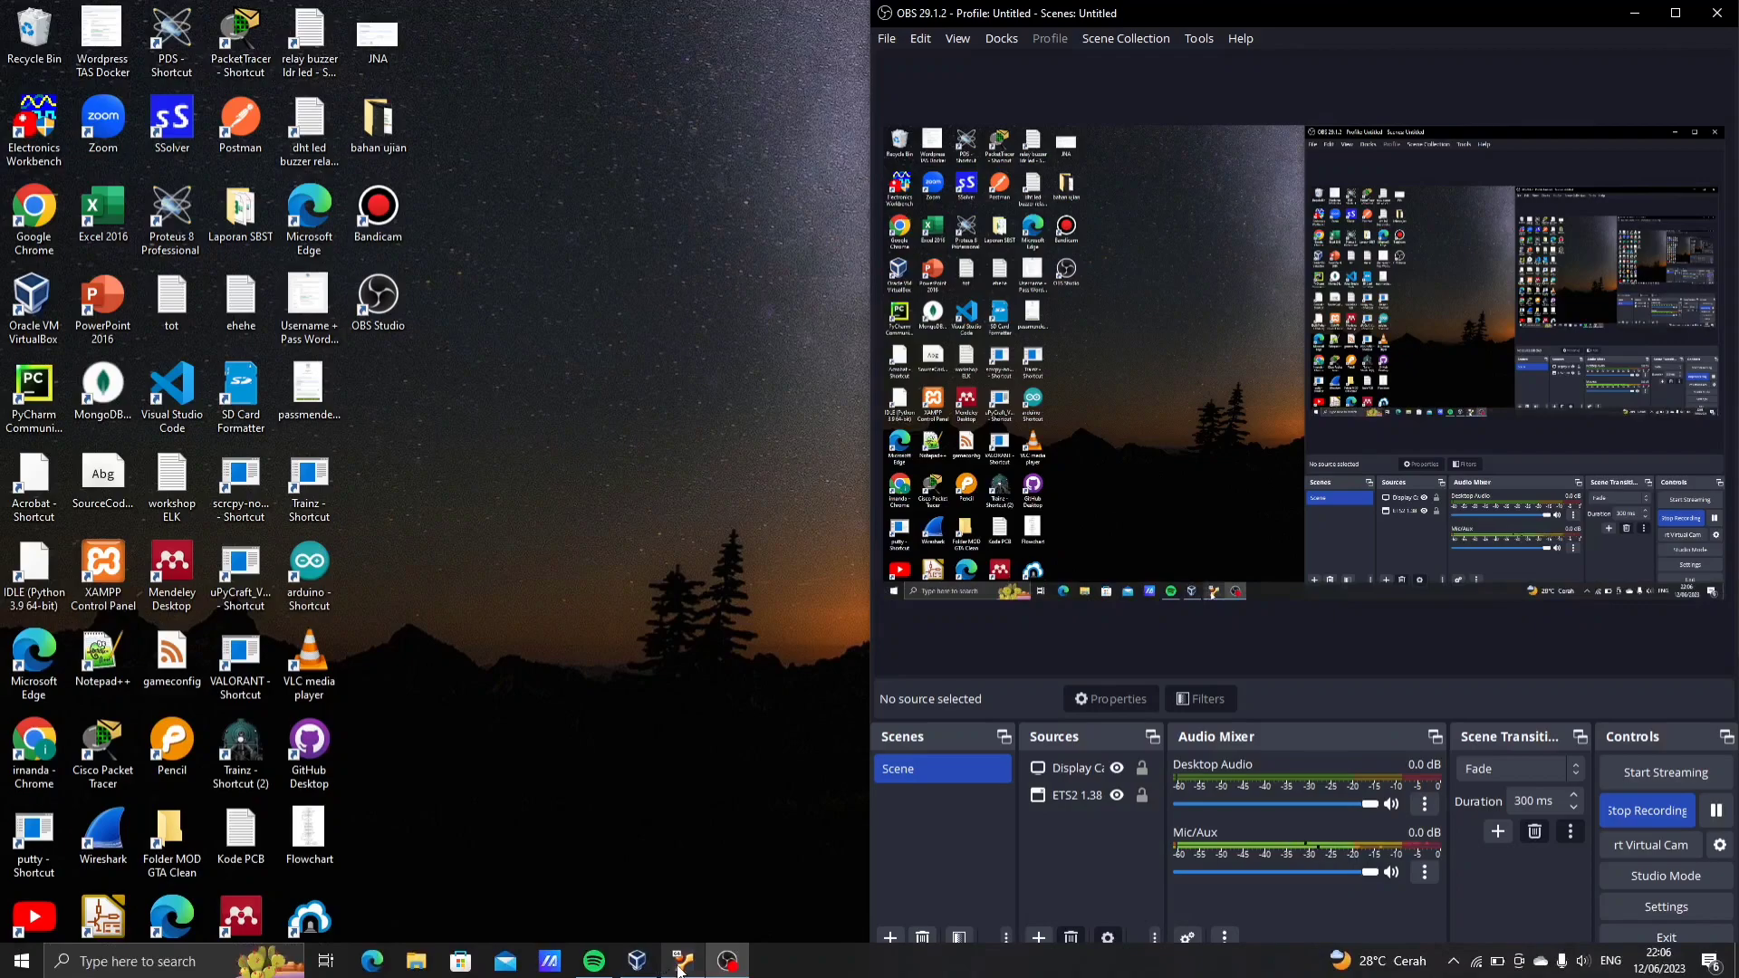
Bring up the virtual machine's console with the running Docker containers, then open Notepad++ with docker-compose.yaml
click(682, 965)
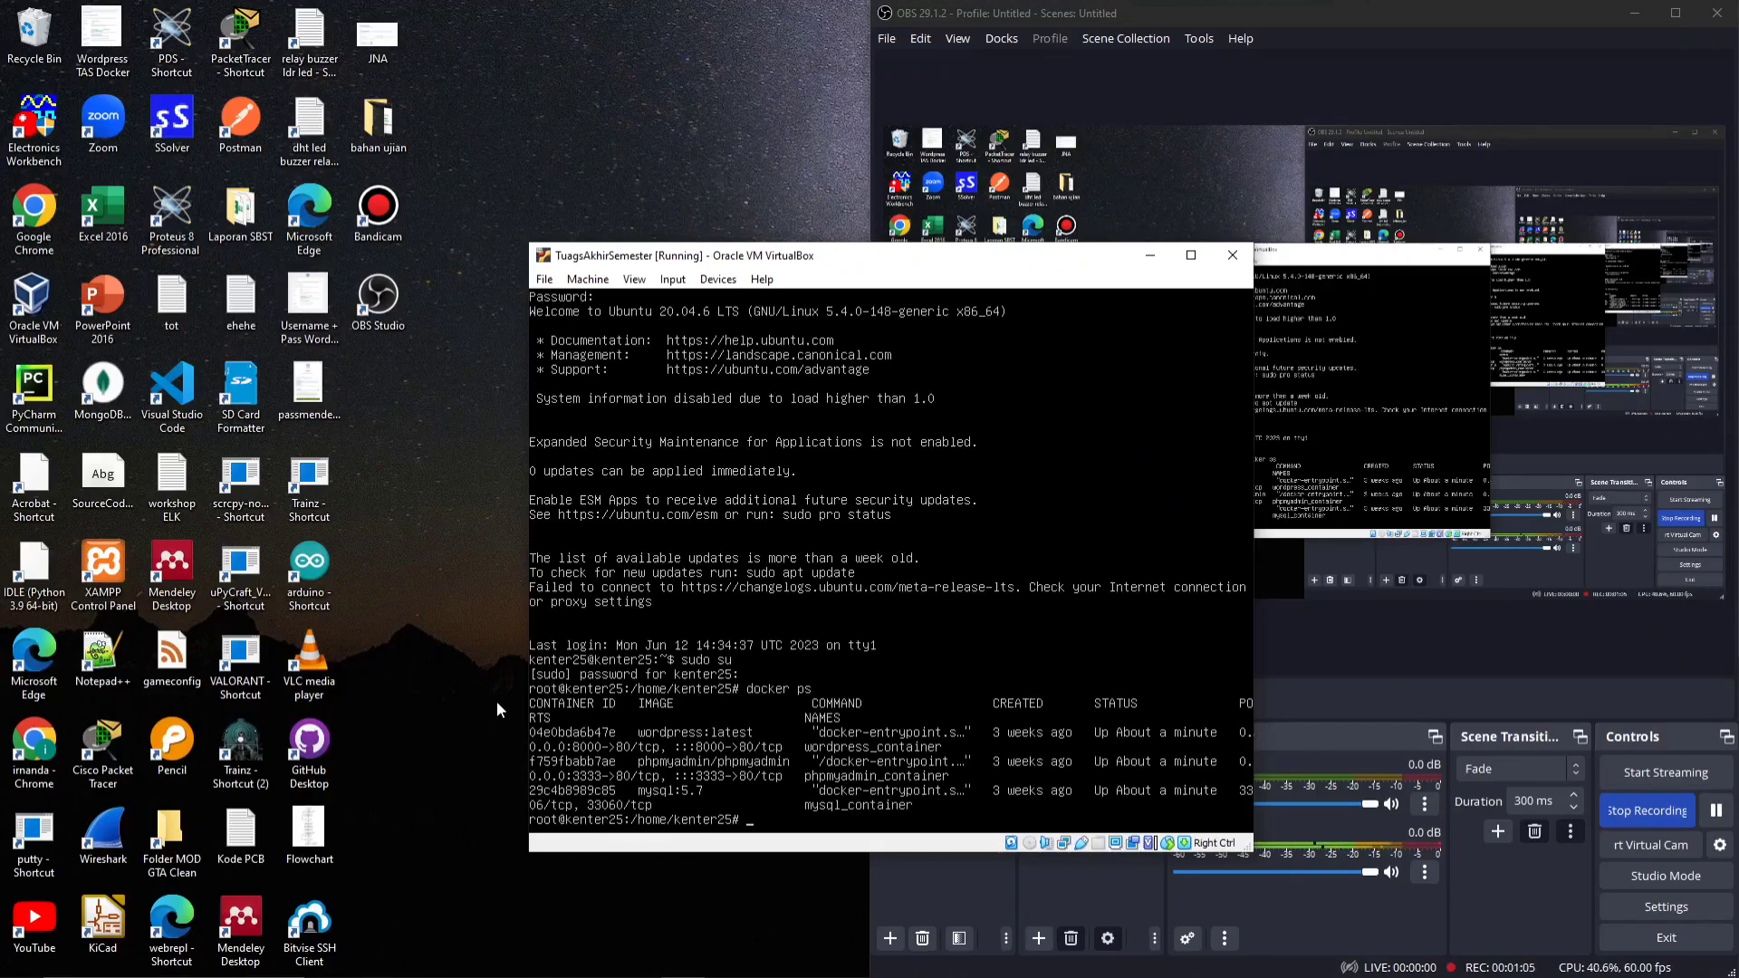
mouse_move(595, 977)
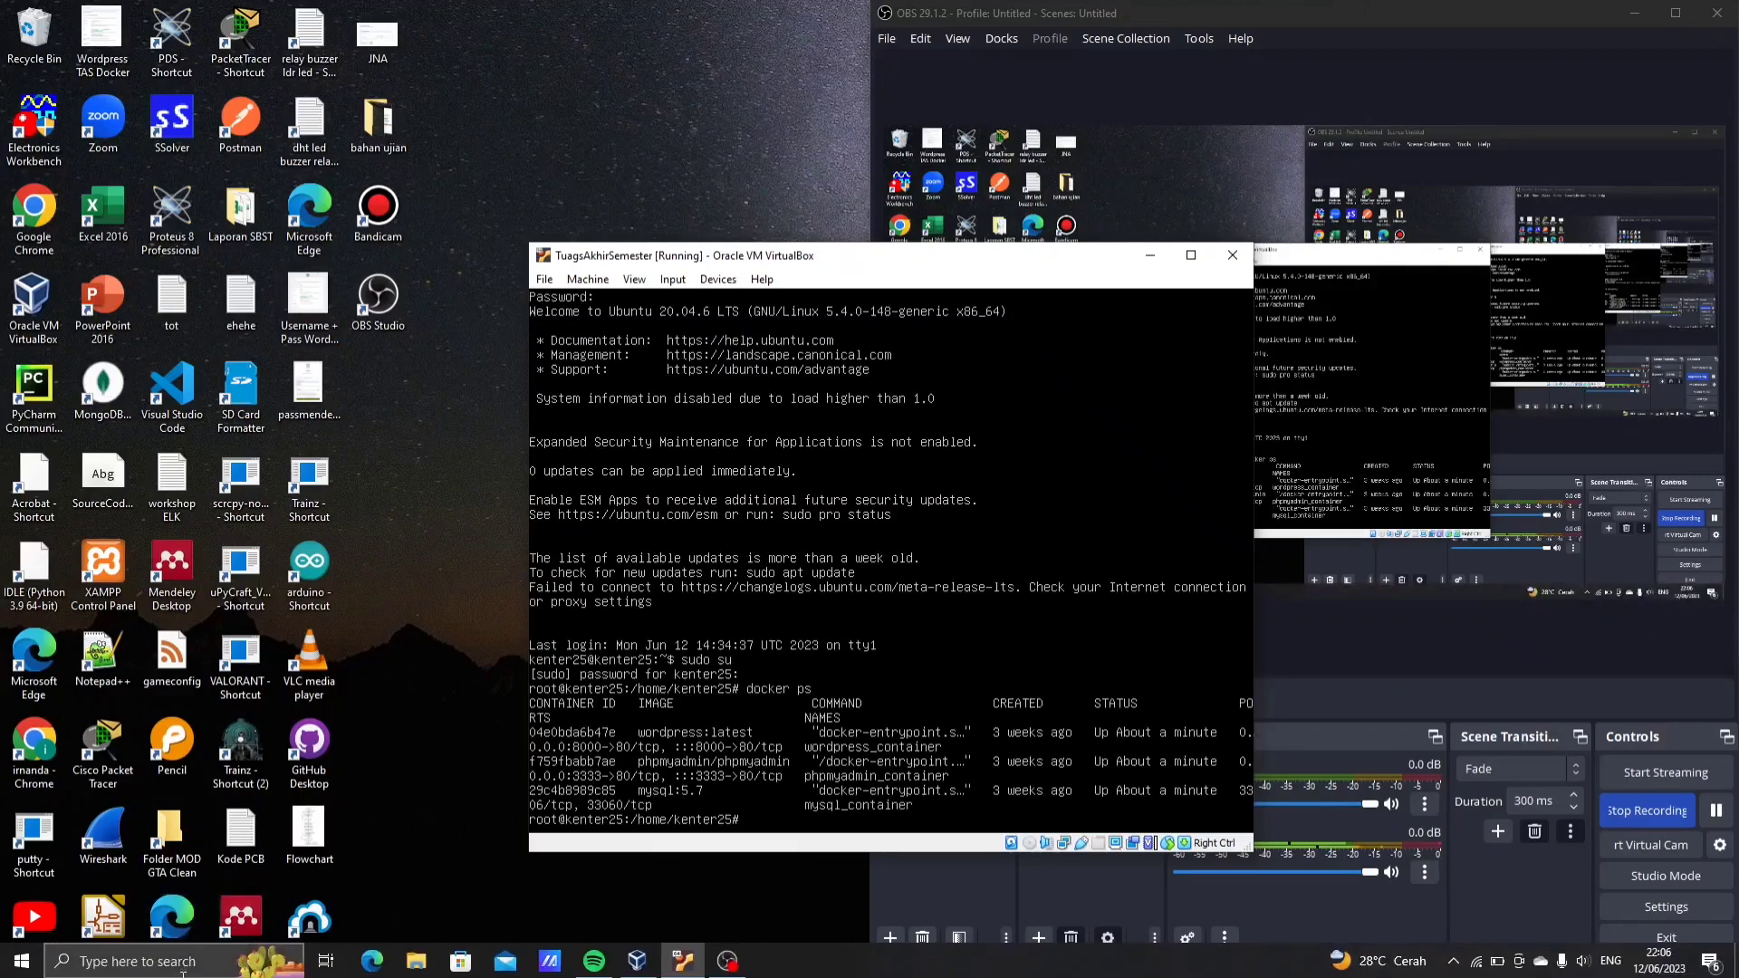
click(135, 961)
click(431, 335)
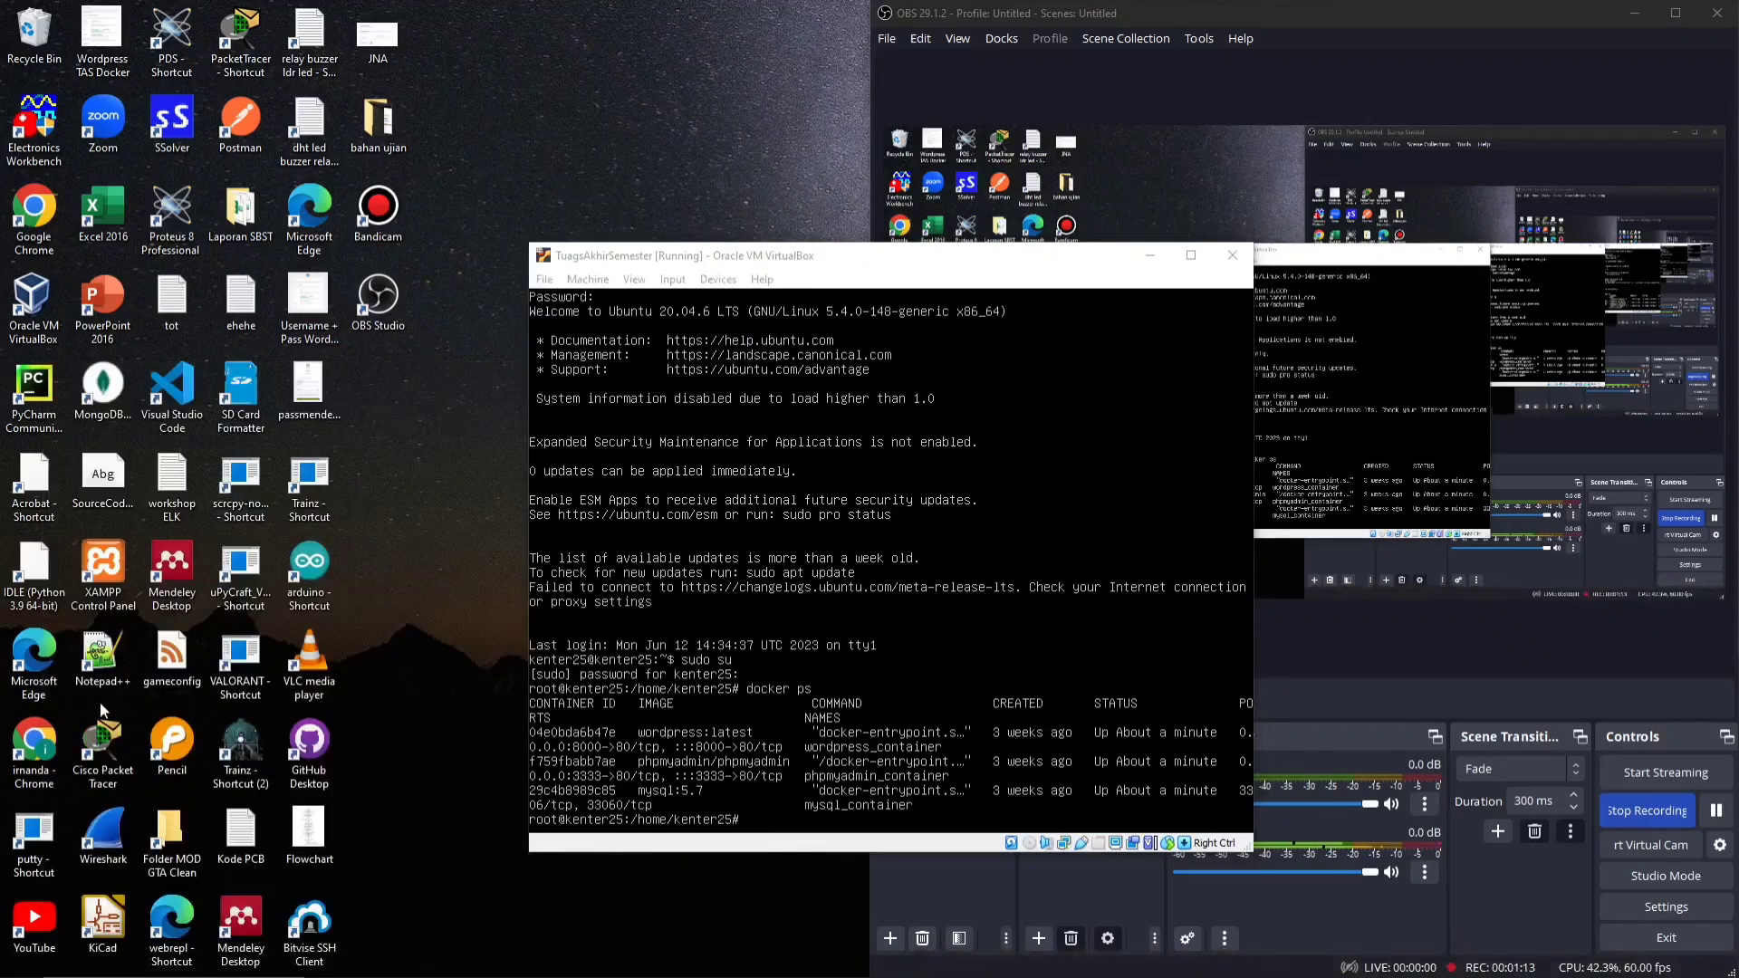
double_click(99, 675)
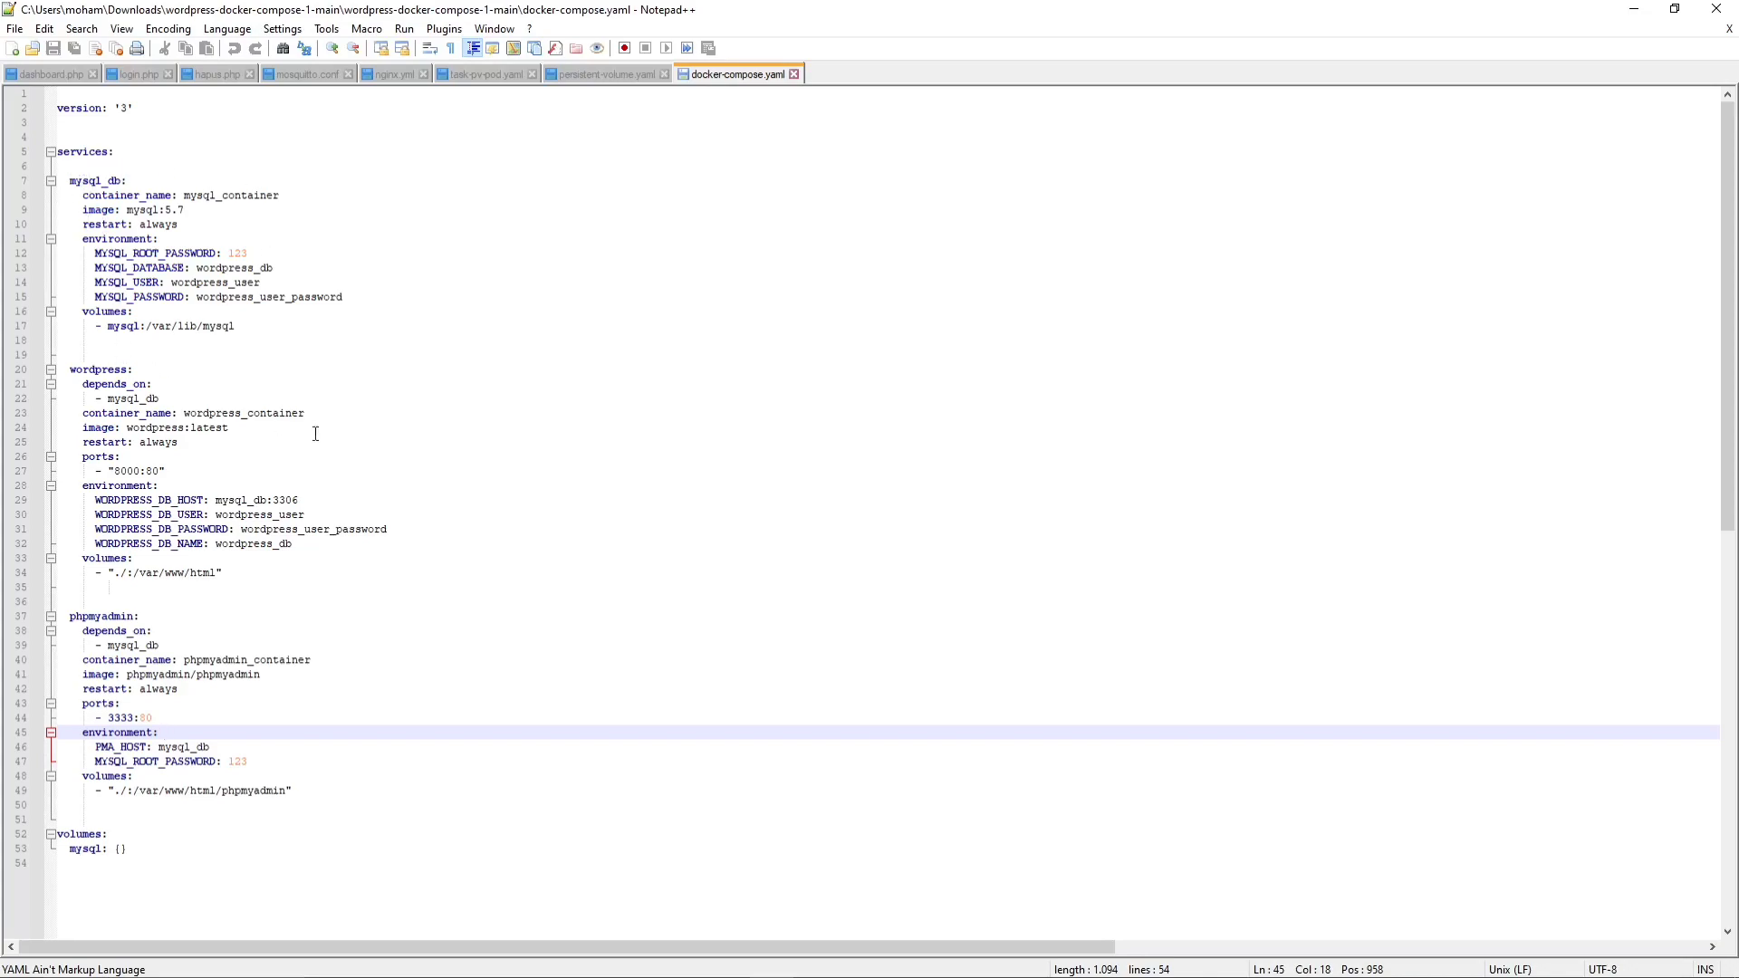
Review the mysql_db, wordpress and phpmyadmin services in docker-compose.yaml down to the phpmyadmin volume line
scroll(330, 448, down, 2)
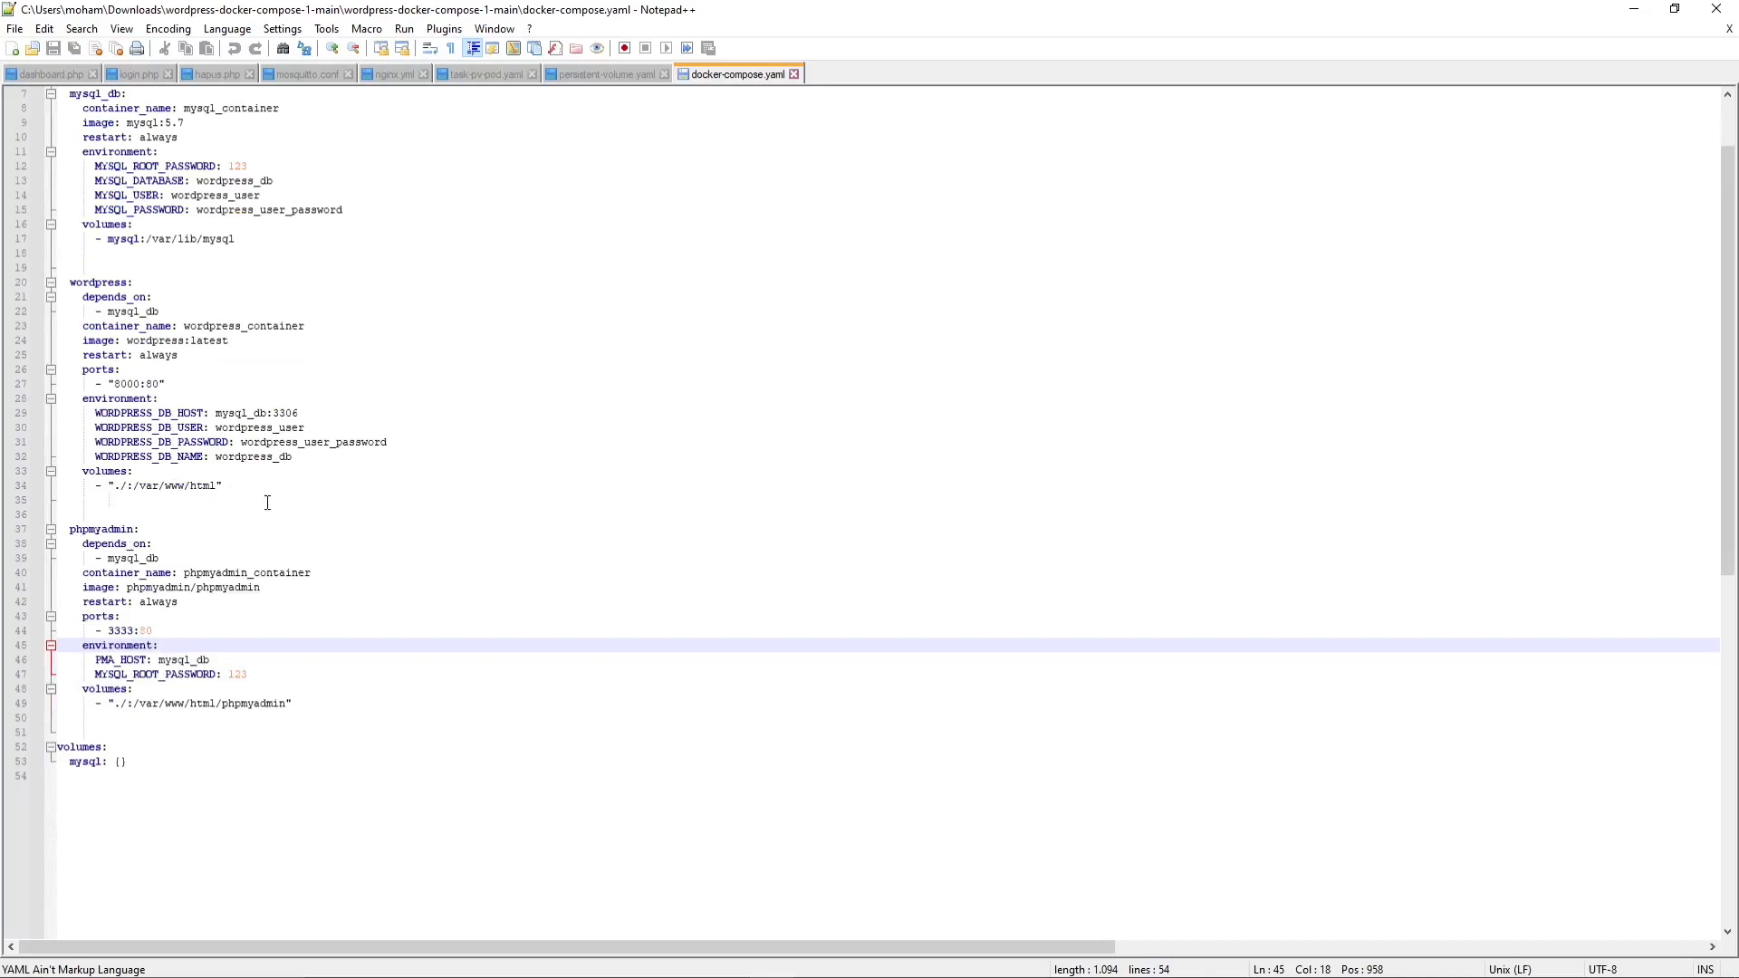
scroll(898, 493, up, 2)
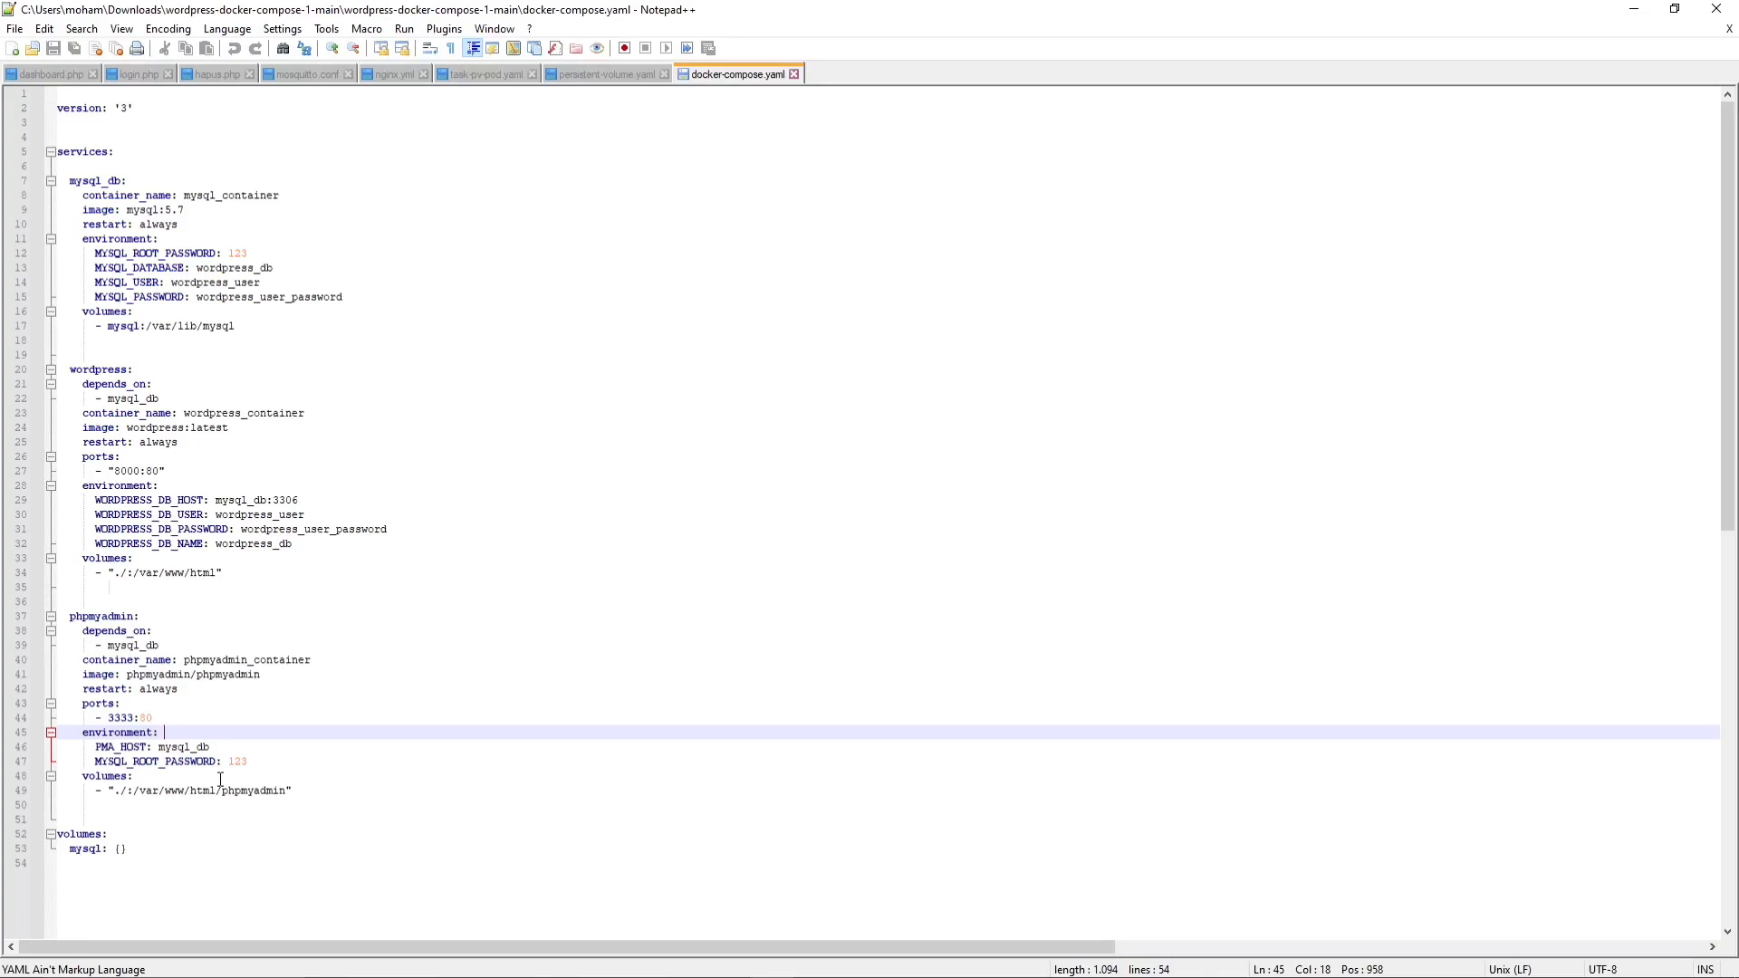
drag(96, 791, 304, 788)
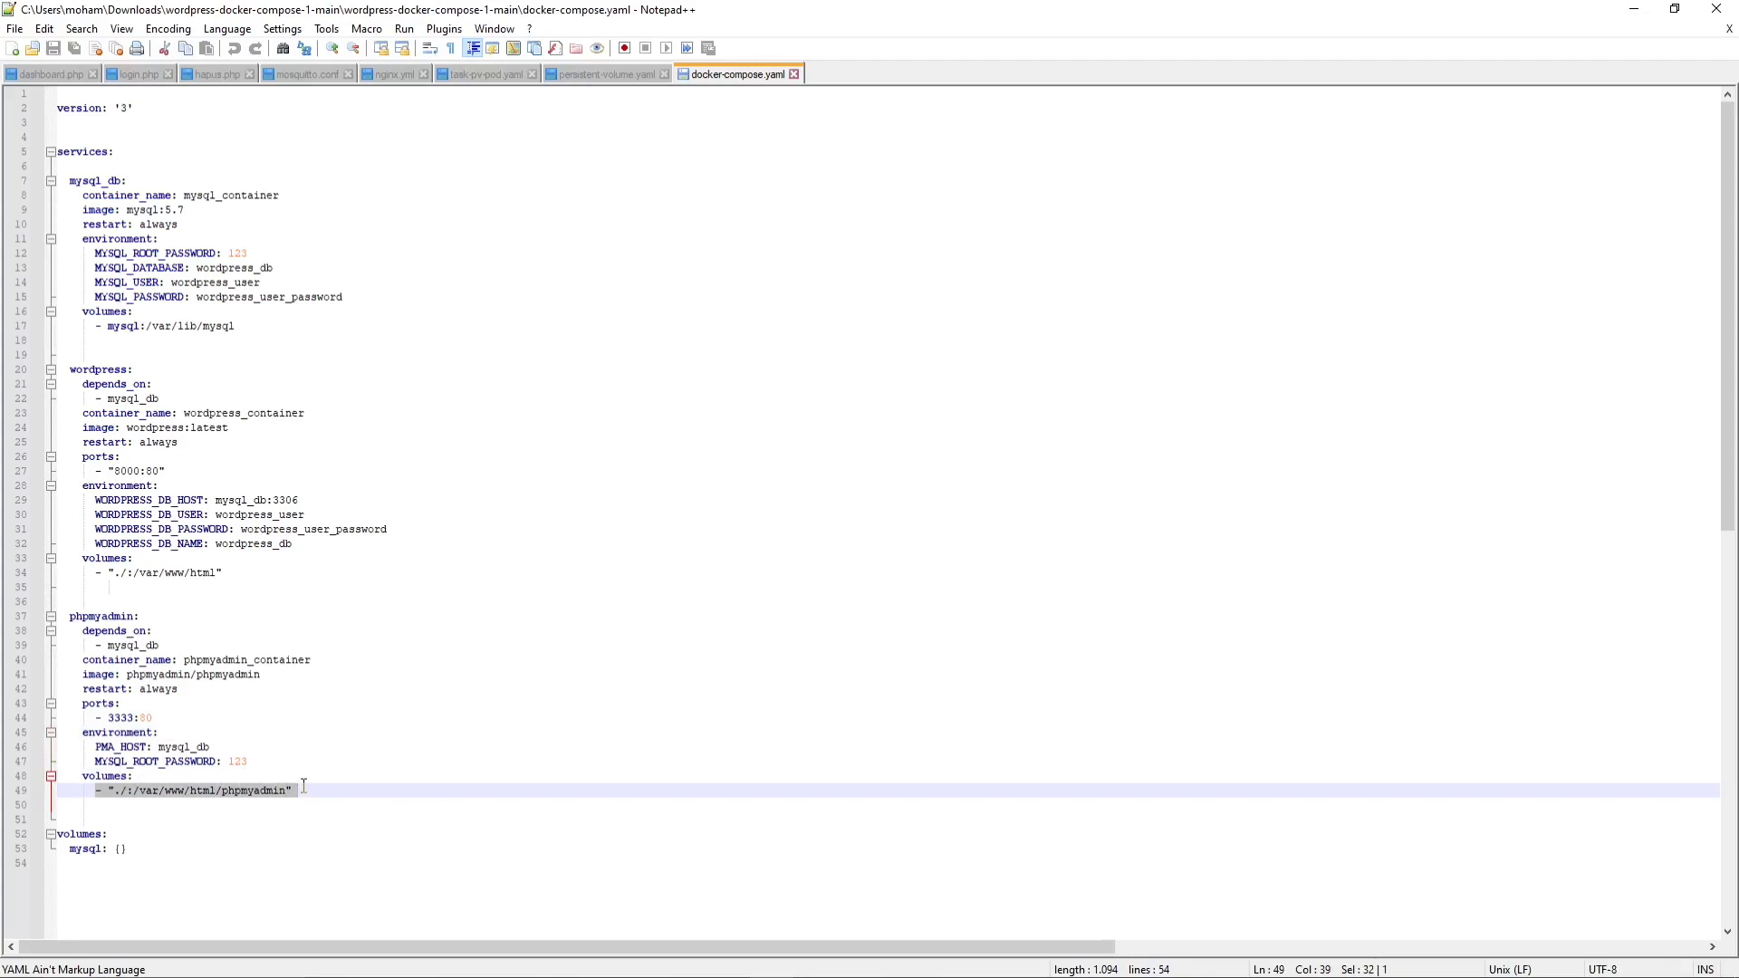
click(321, 793)
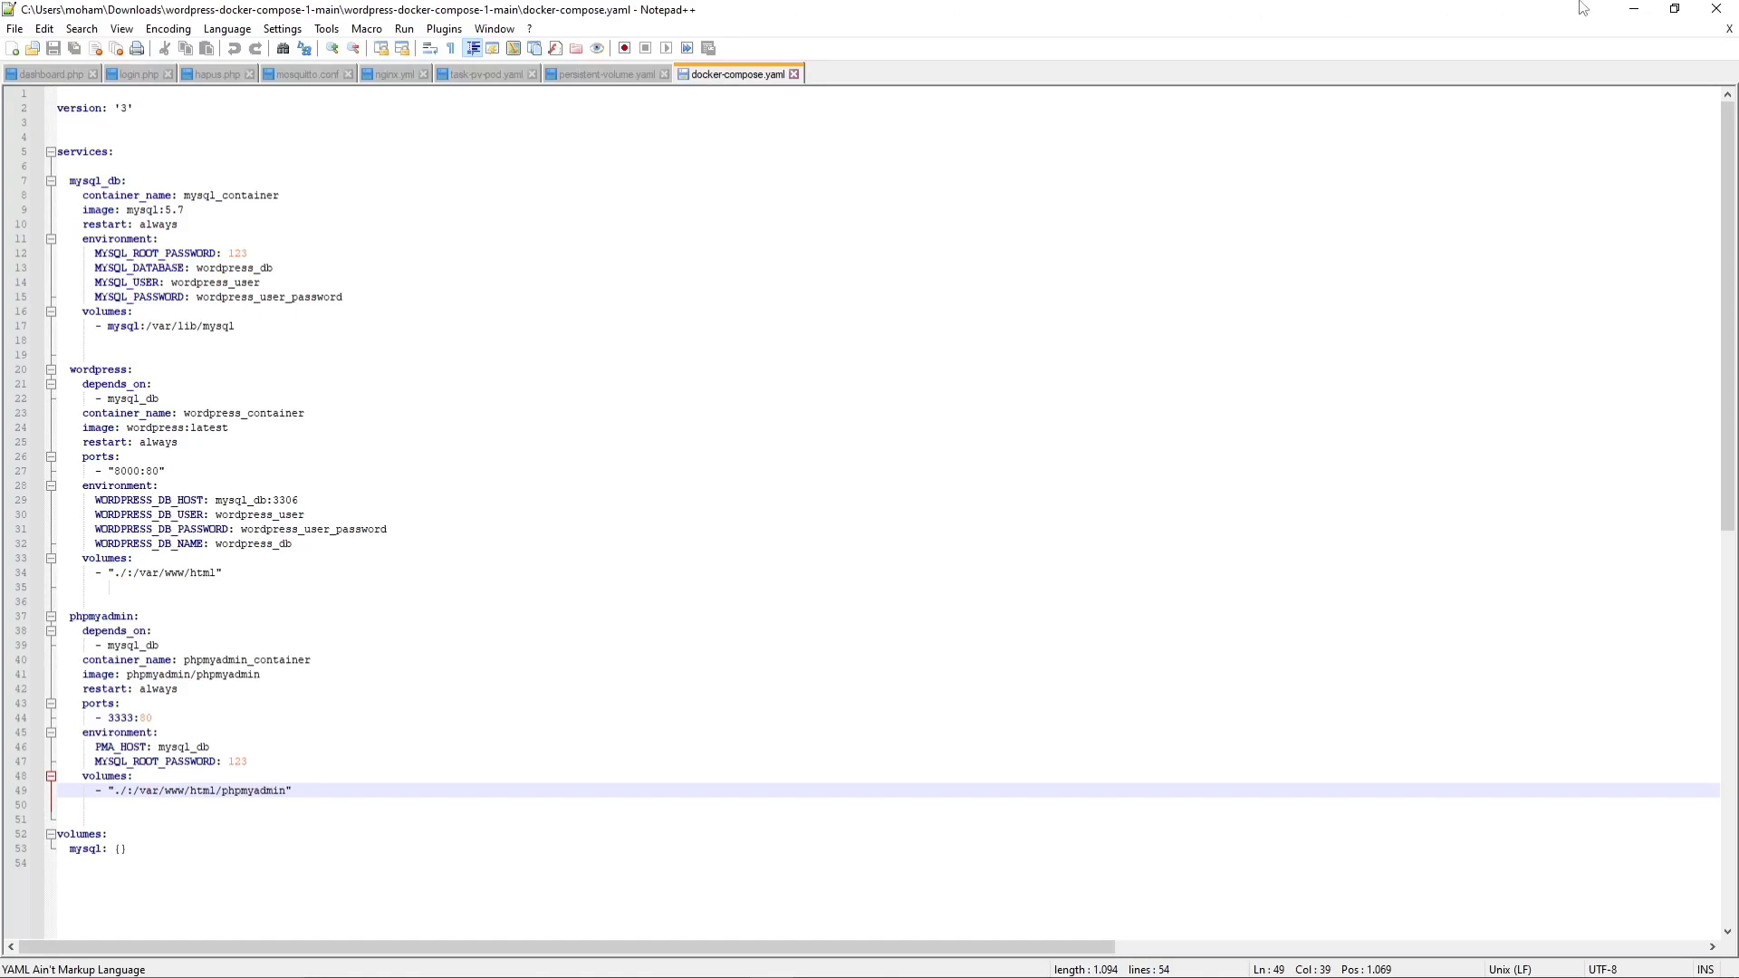
click(1628, 13)
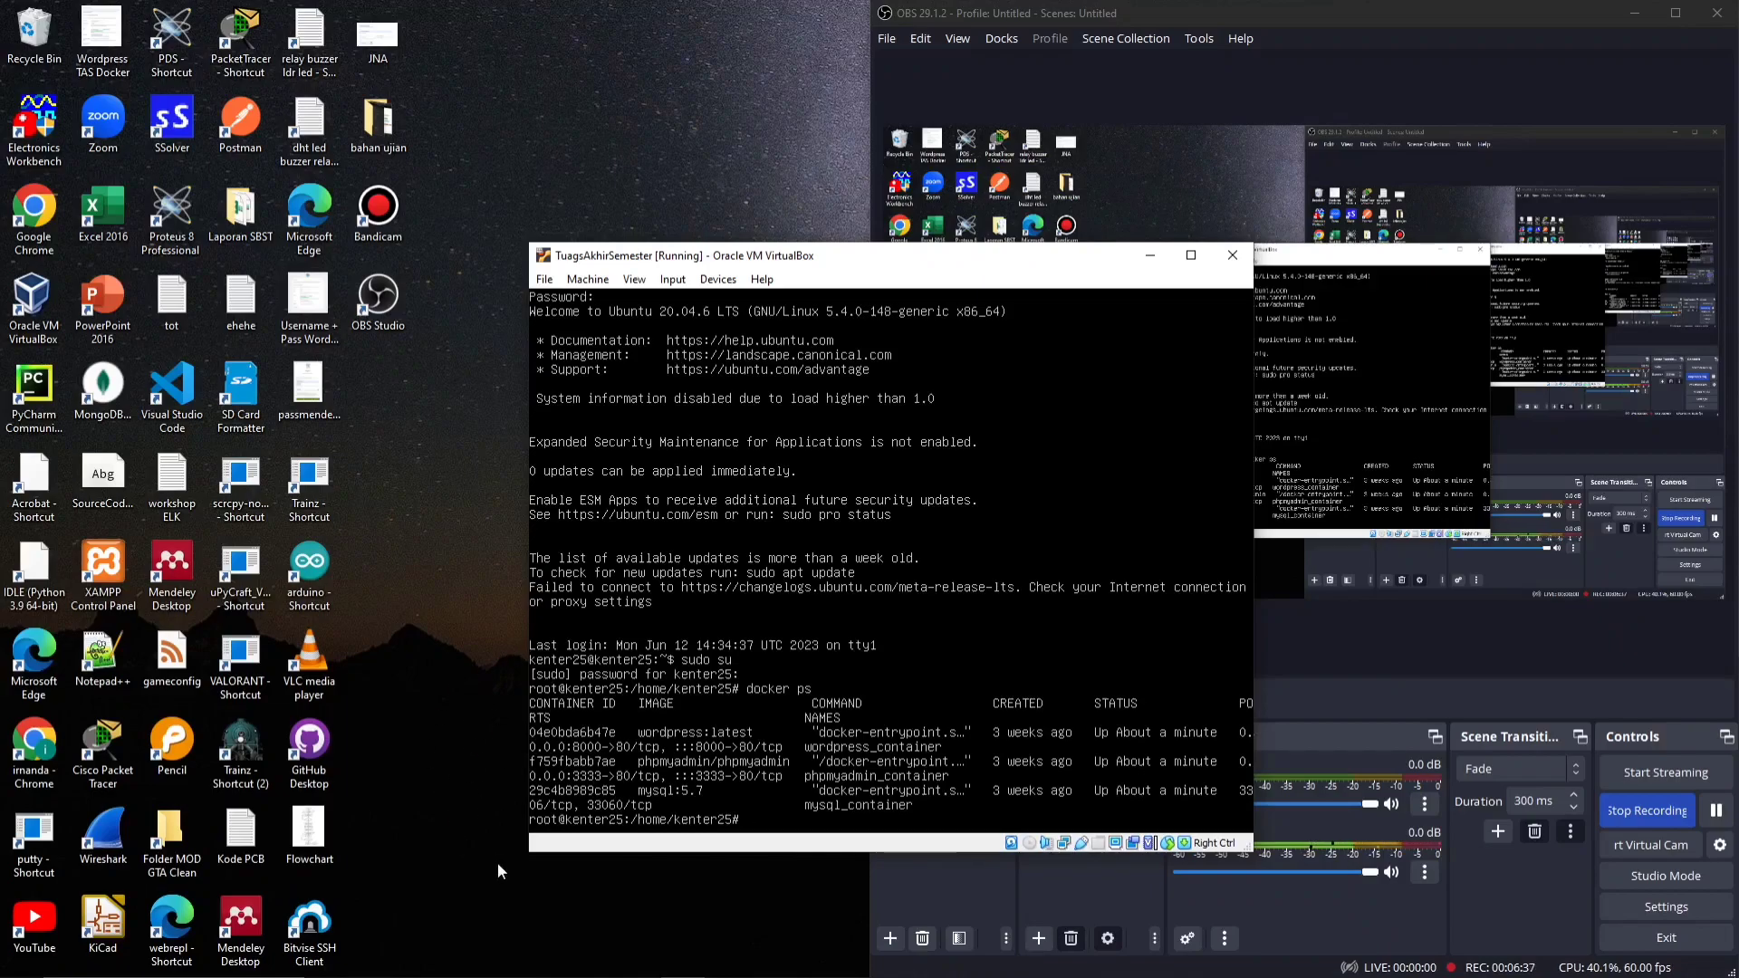
Revisit the compose file briefly, then minimize Notepad++, the VirtualBox virtual machine and OBS Studio to clear the desktop
mouse_move(580, 971)
click(768, 964)
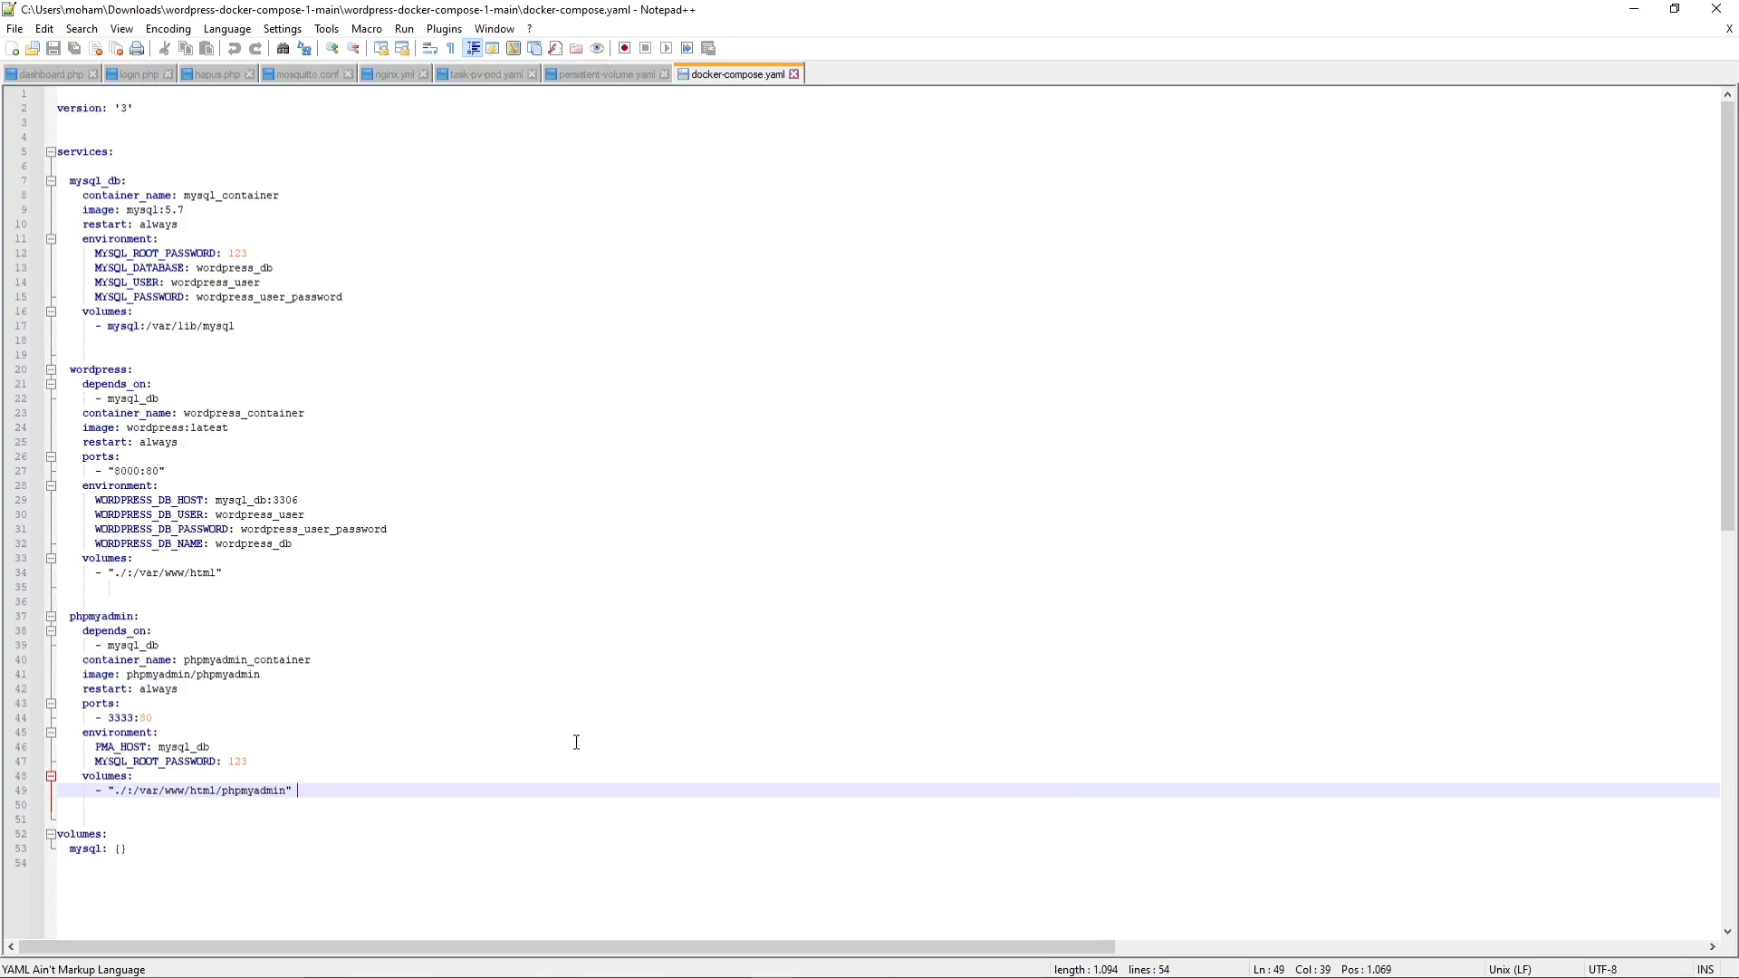
click(1636, 10)
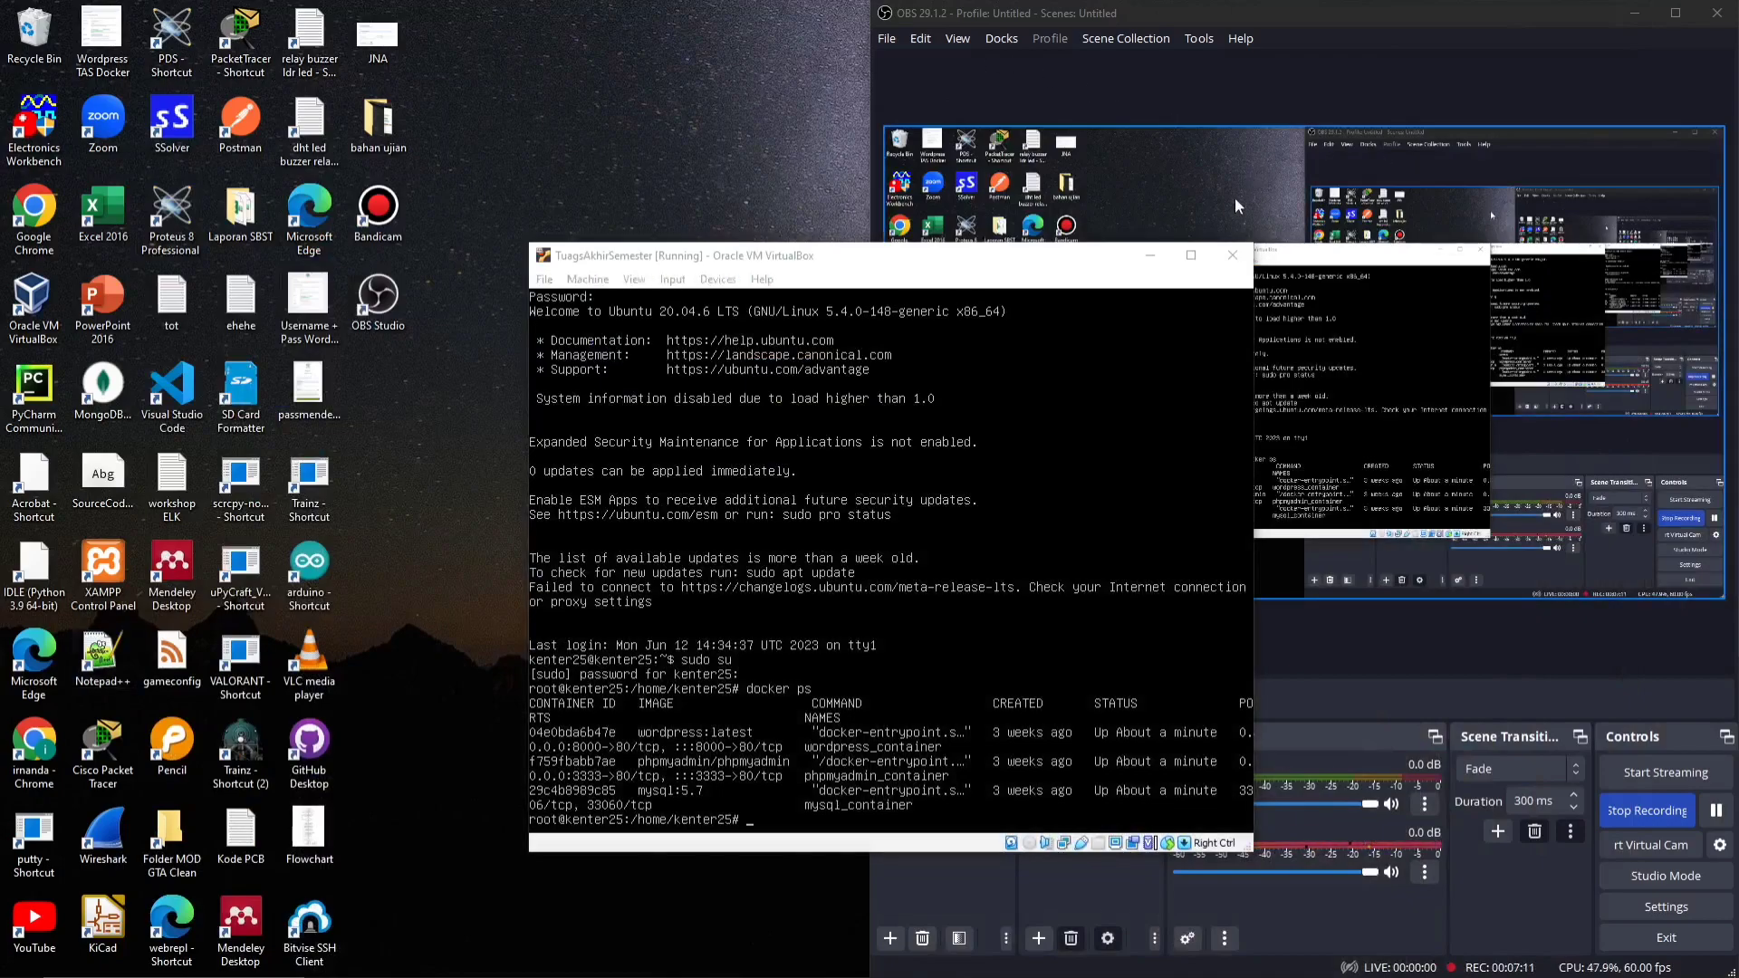
click(1149, 258)
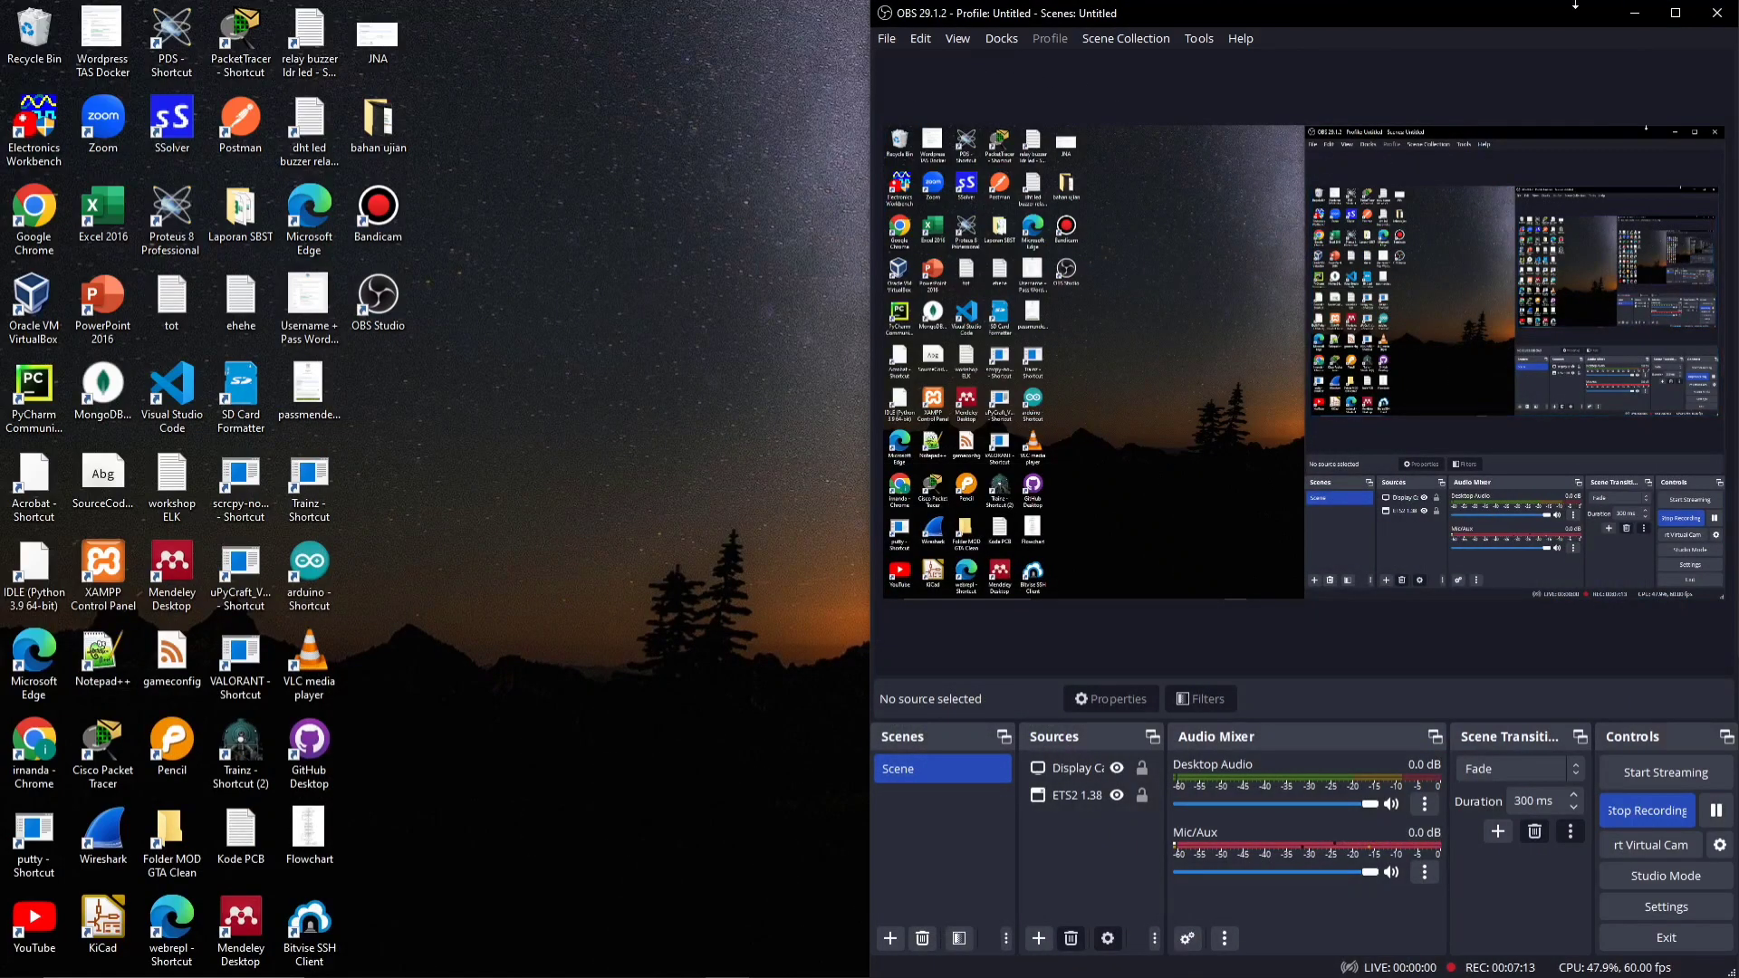
click(1636, 13)
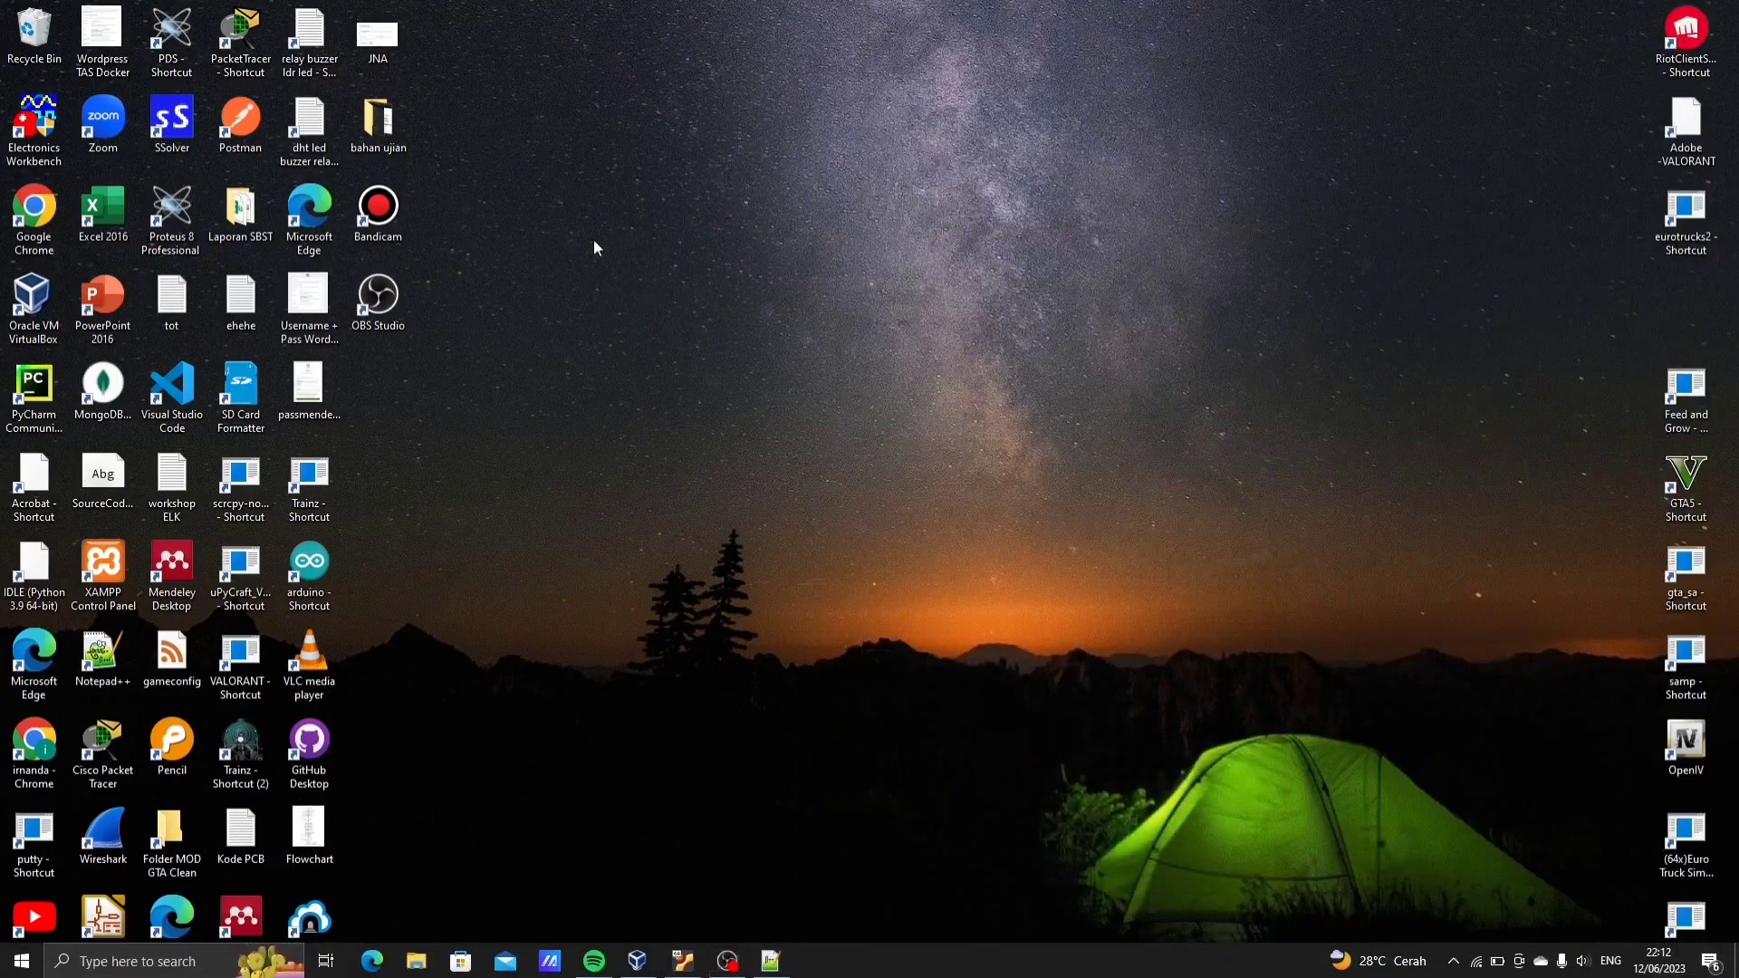
Open the WordPress site at 192.168.56.103:8000 in Google Chrome and look over its home page
double_click(34, 210)
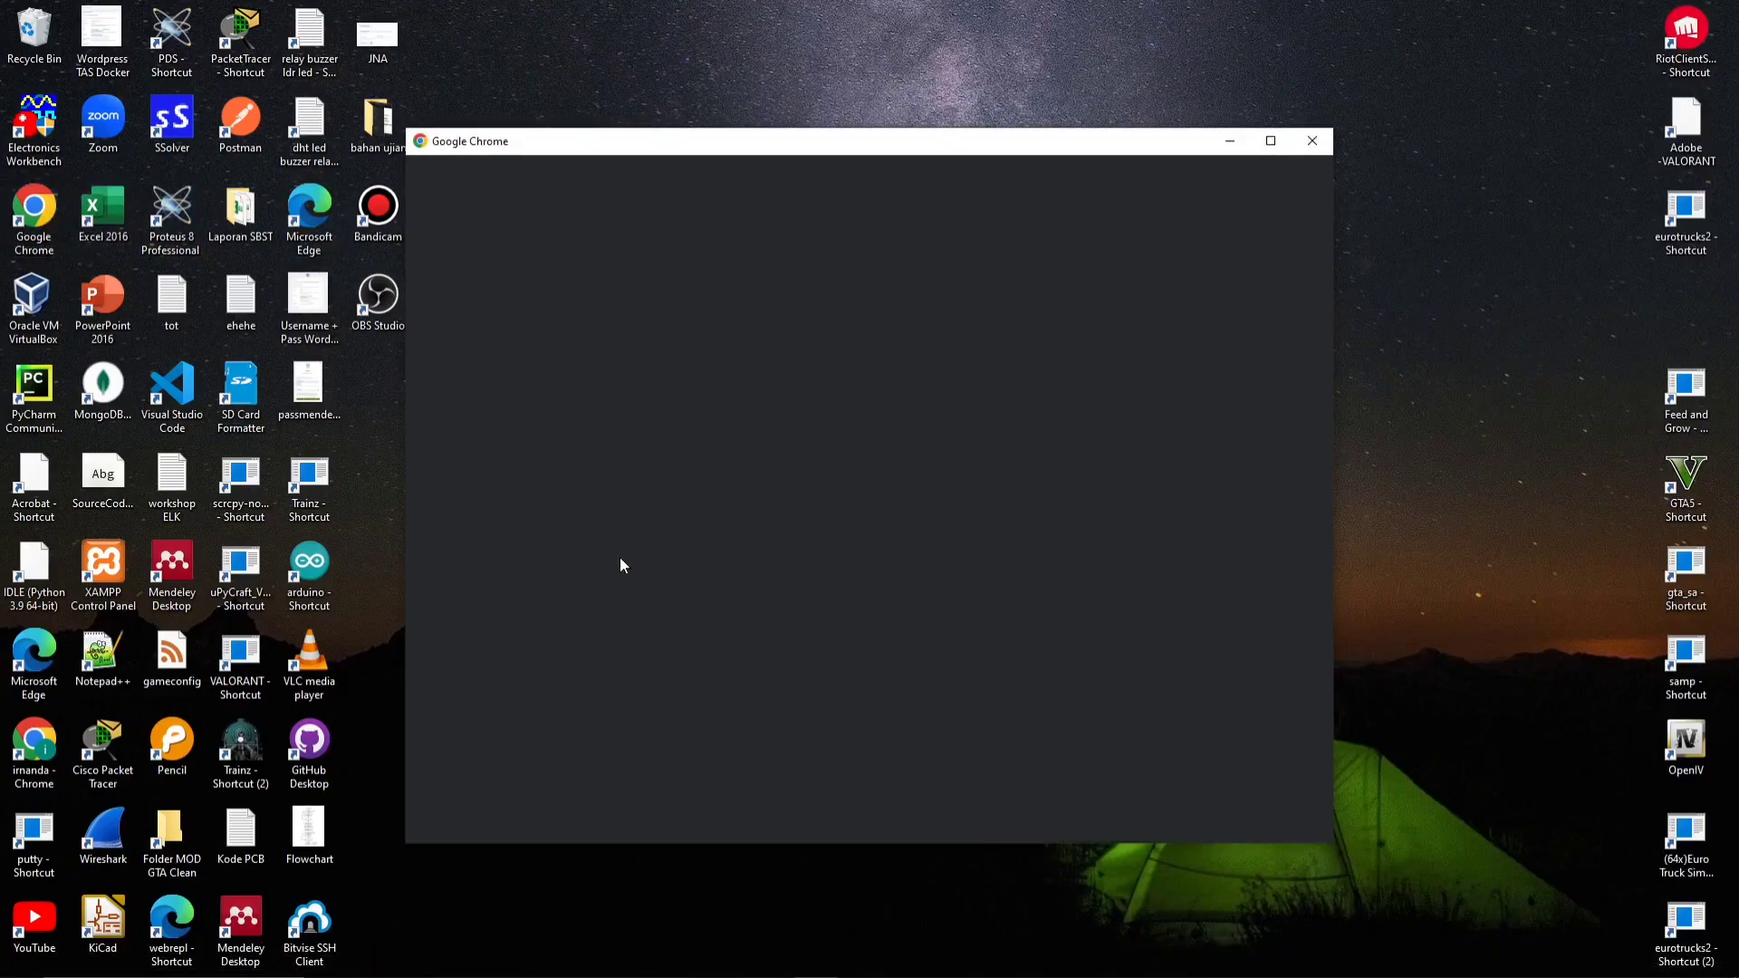
click(635, 586)
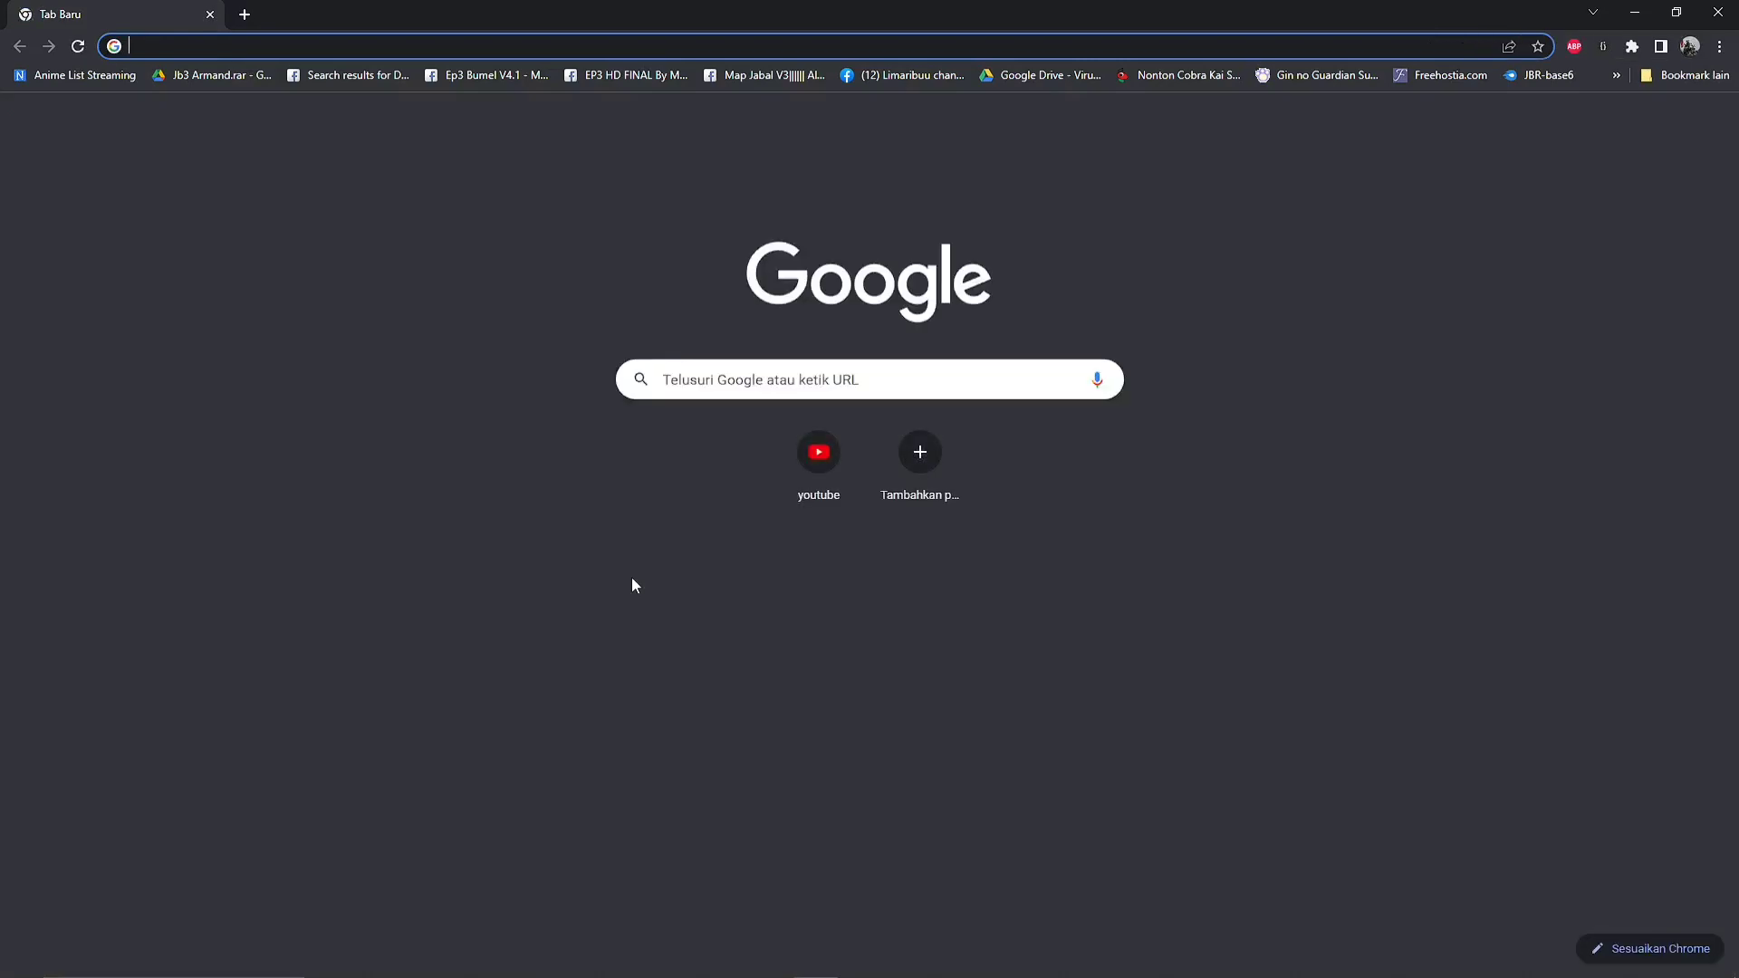
text(192.168.)
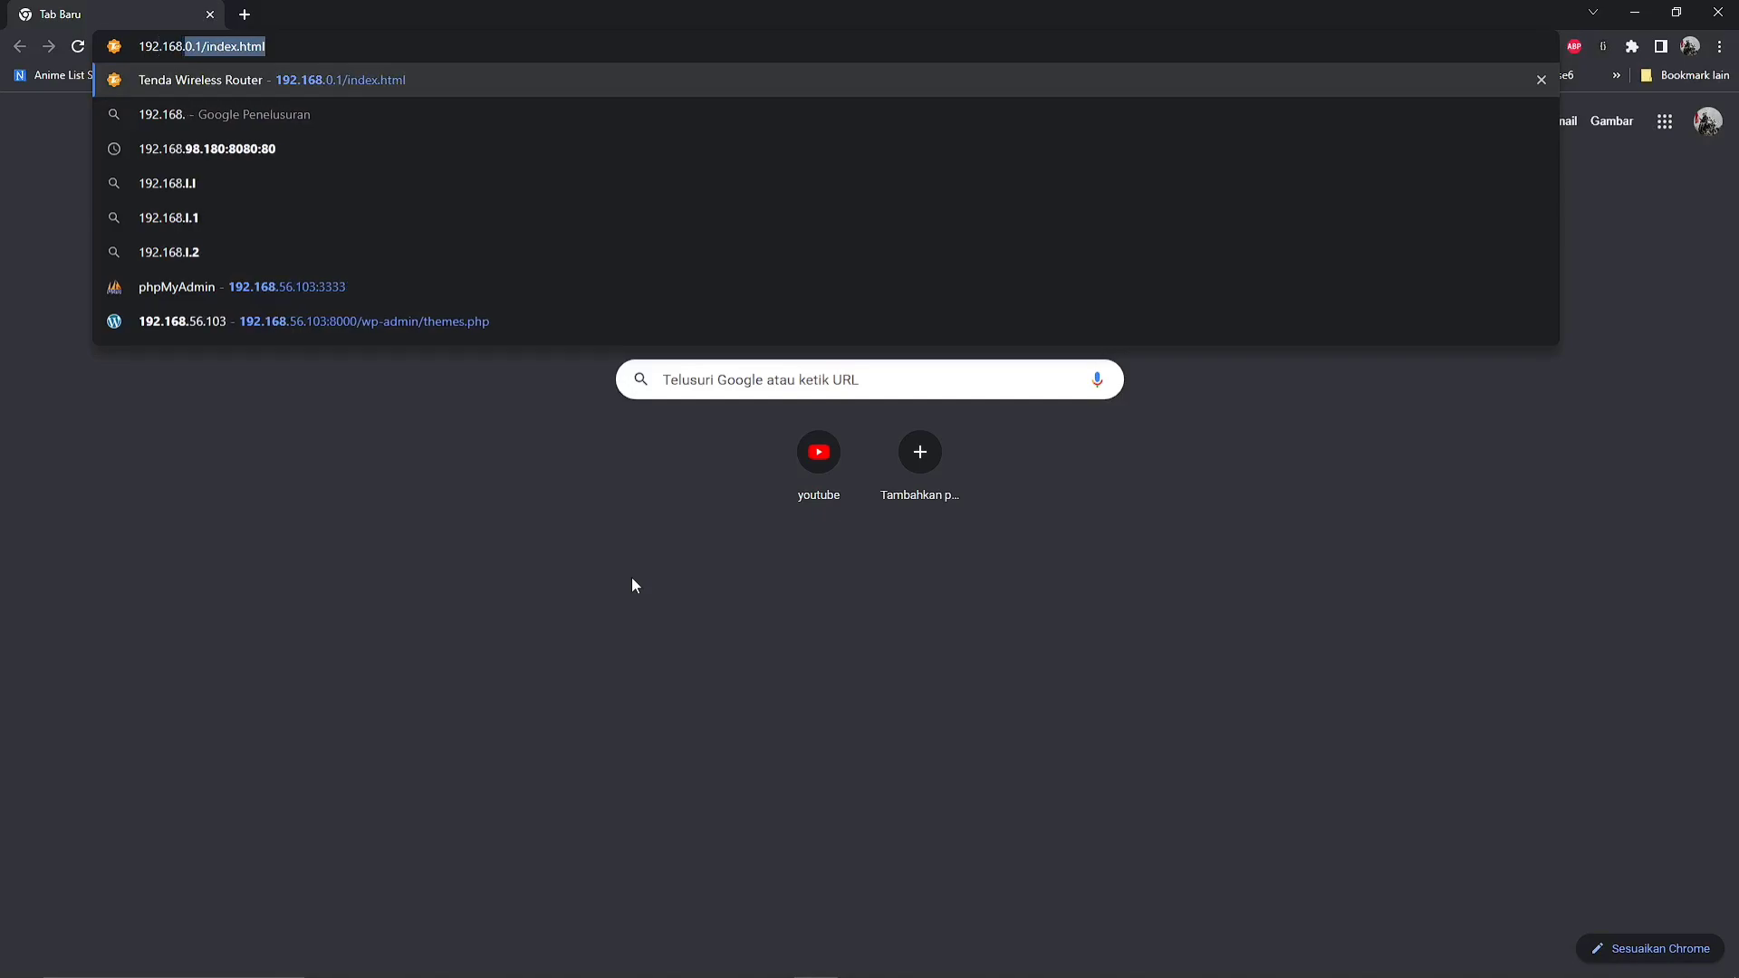
text(56)
key(Down)
key(Down)
key(Down)
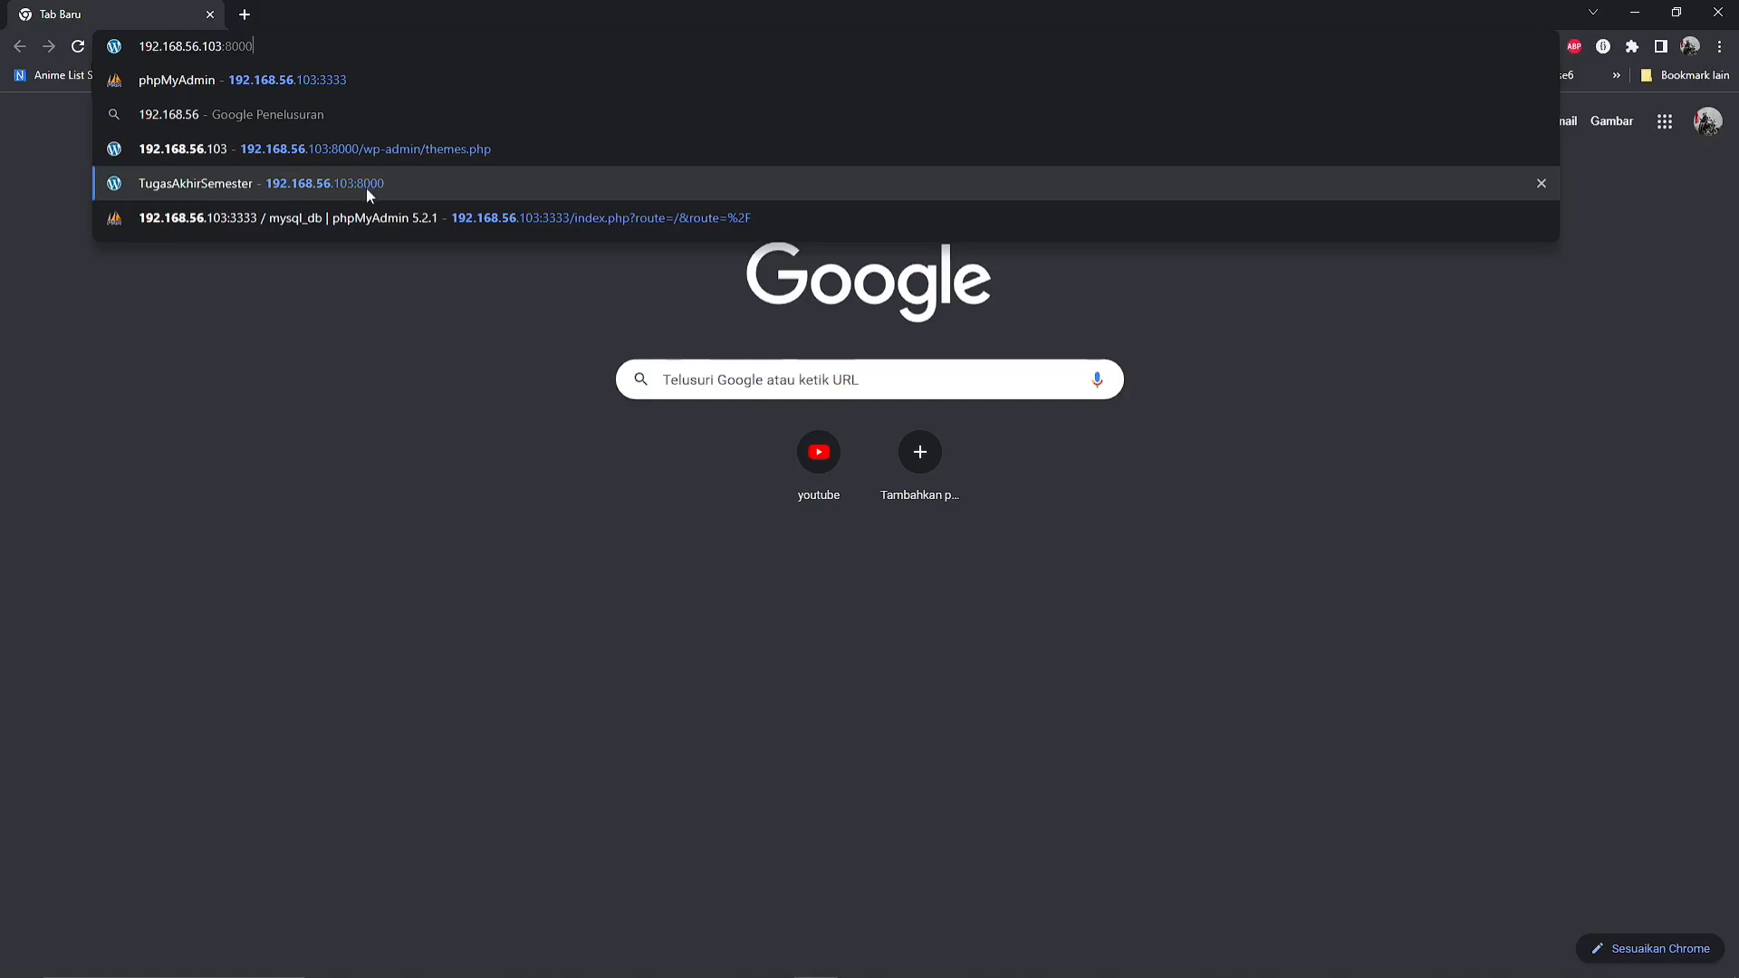
click(366, 183)
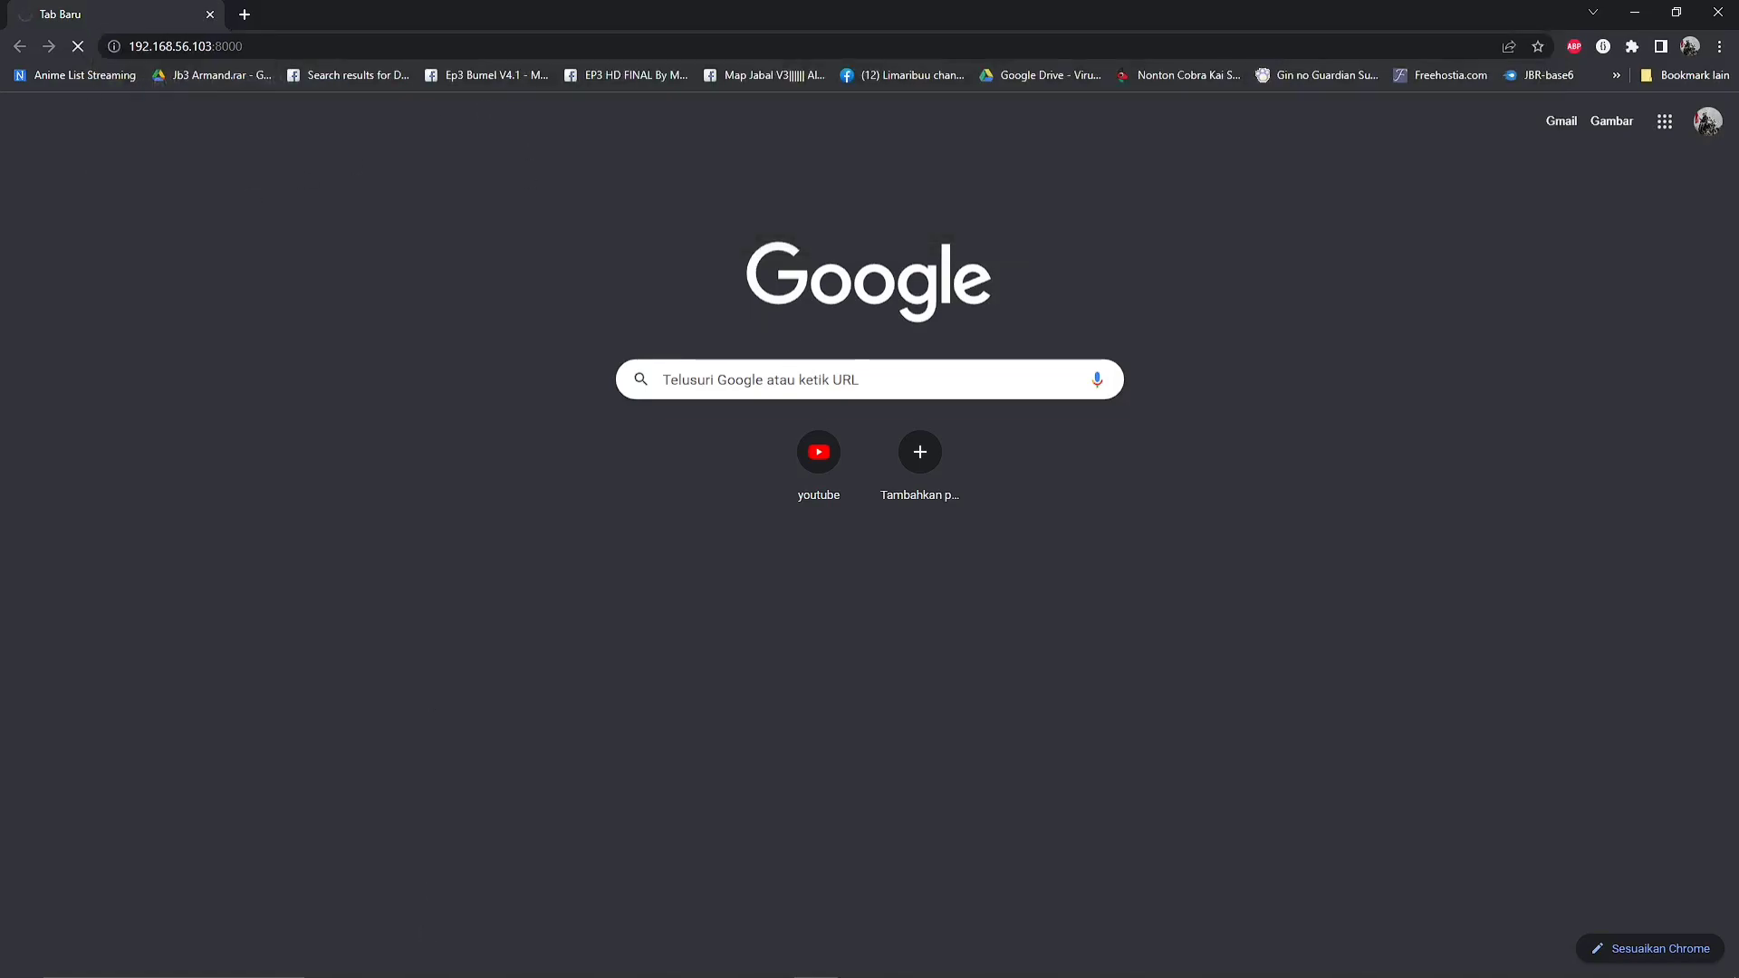
mouse_move(736, 971)
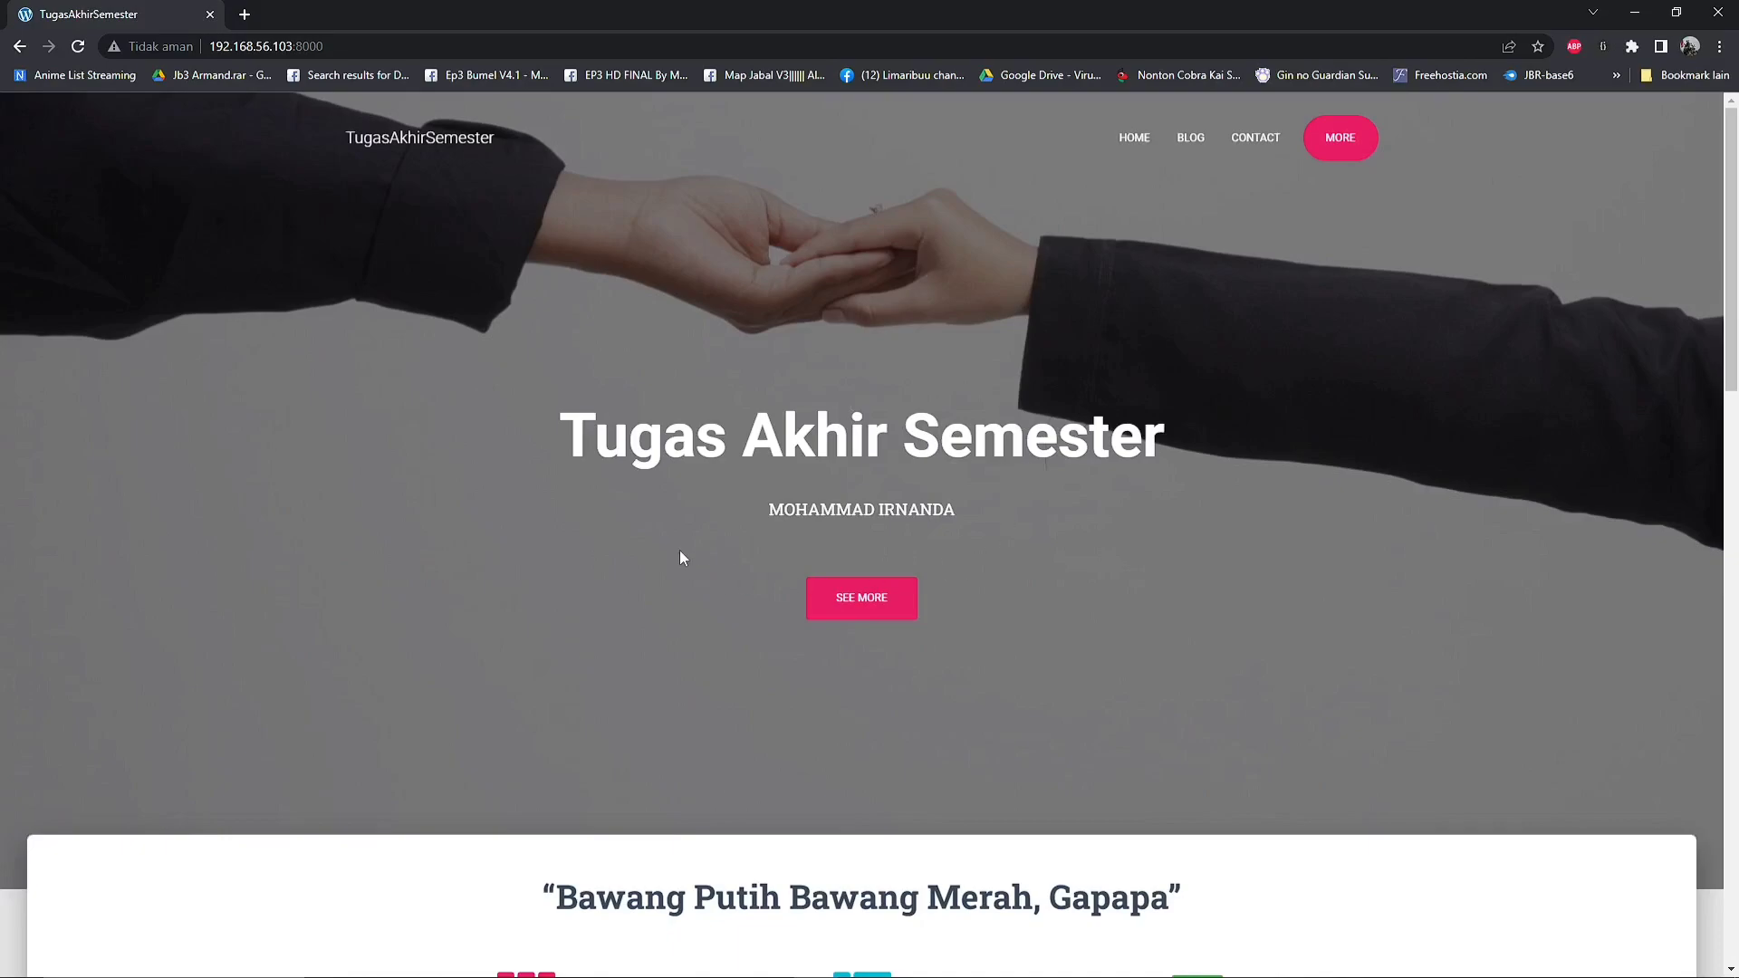
scroll(680, 550, down, 1)
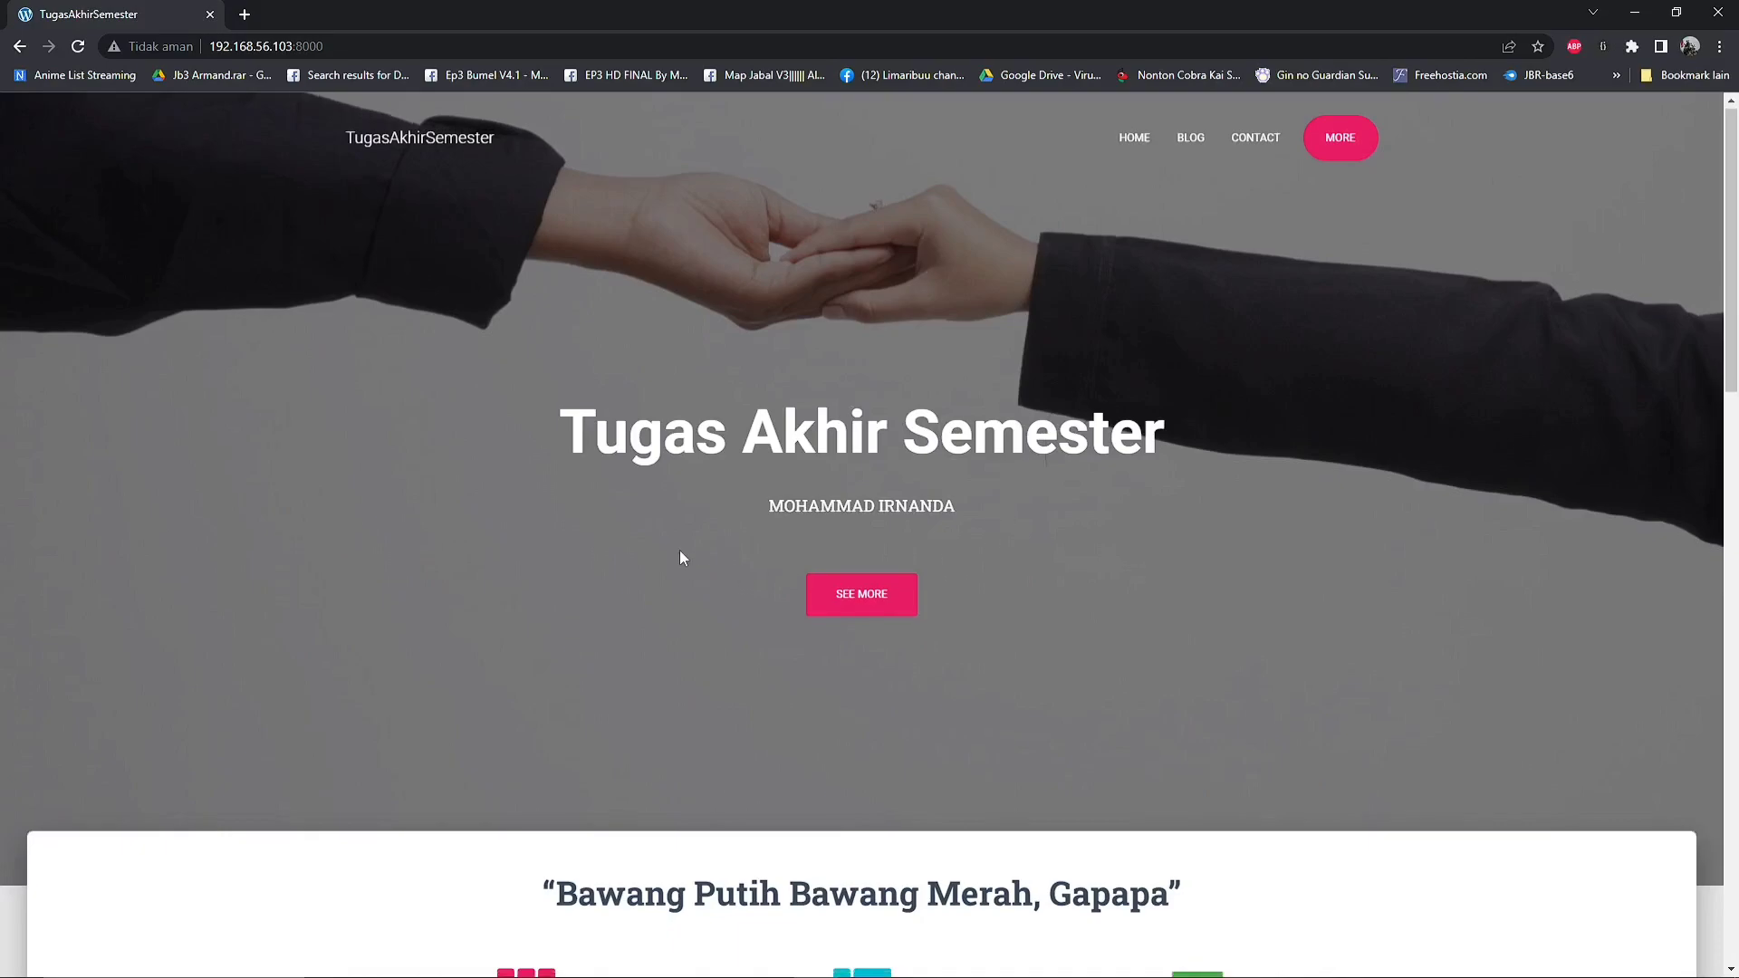
scroll(679, 551, up, 1)
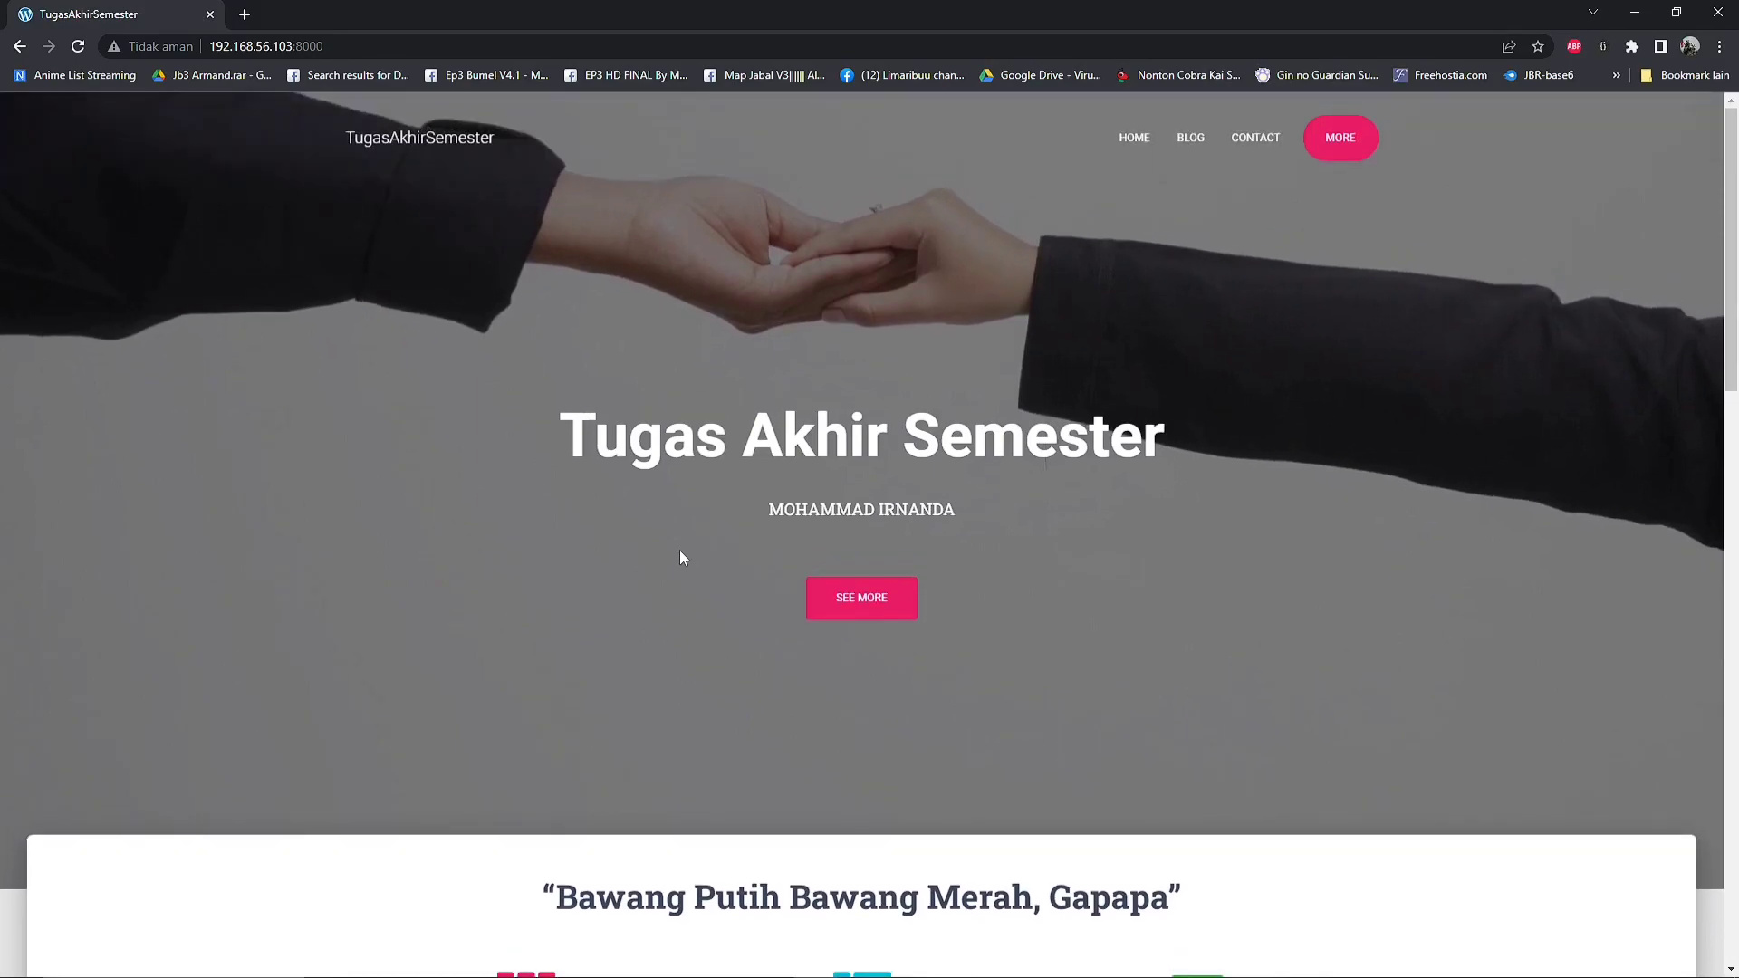
scroll(680, 551, down, 1)
scroll(680, 554, down, 1)
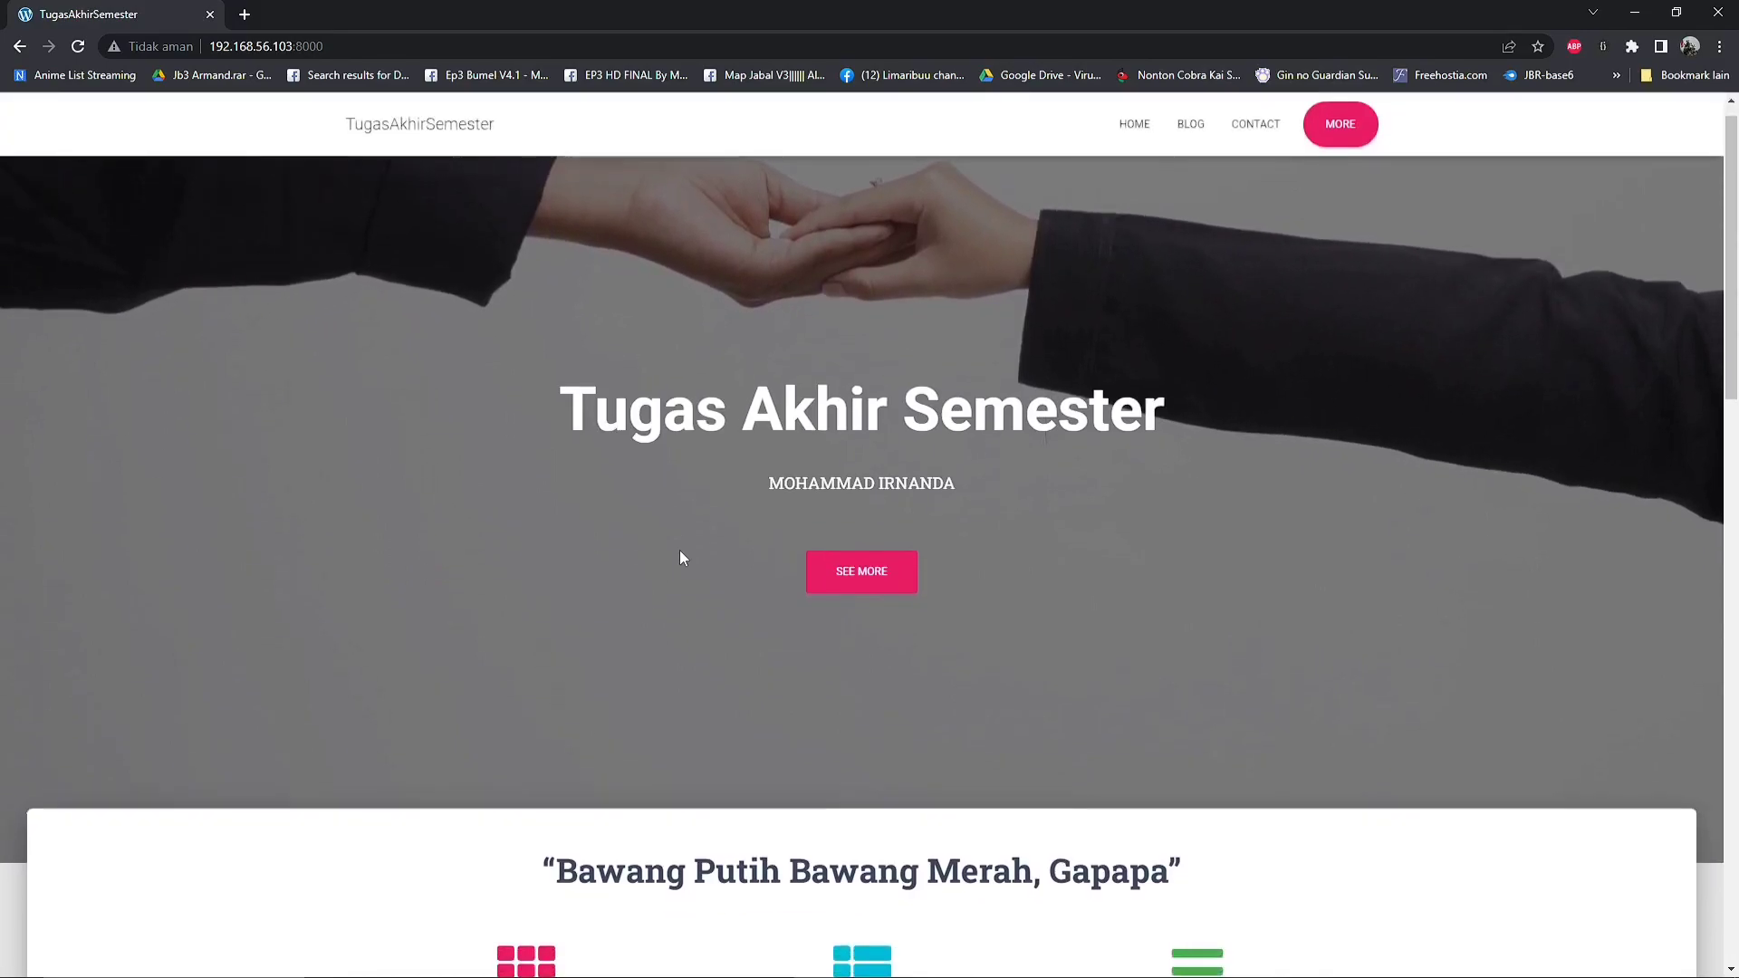
scroll(761, 368, up, 2)
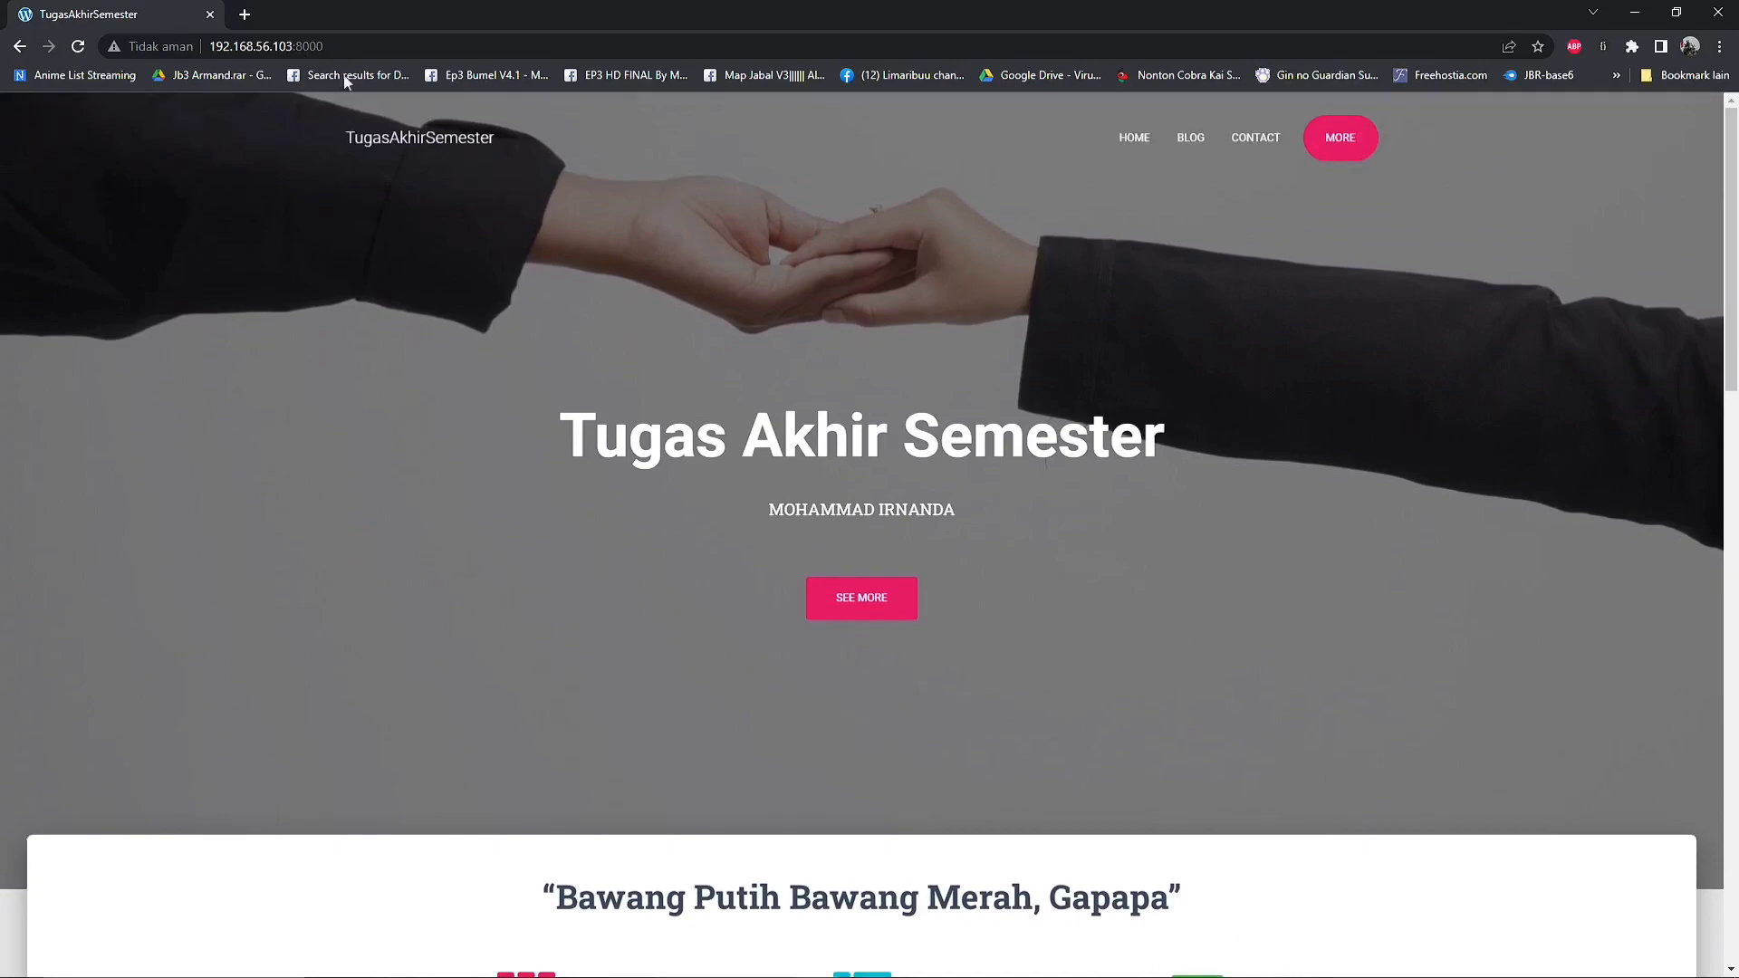
Open the phpMyAdmin login page at 192.168.56.103:3333 in a new browser tab
click(245, 14)
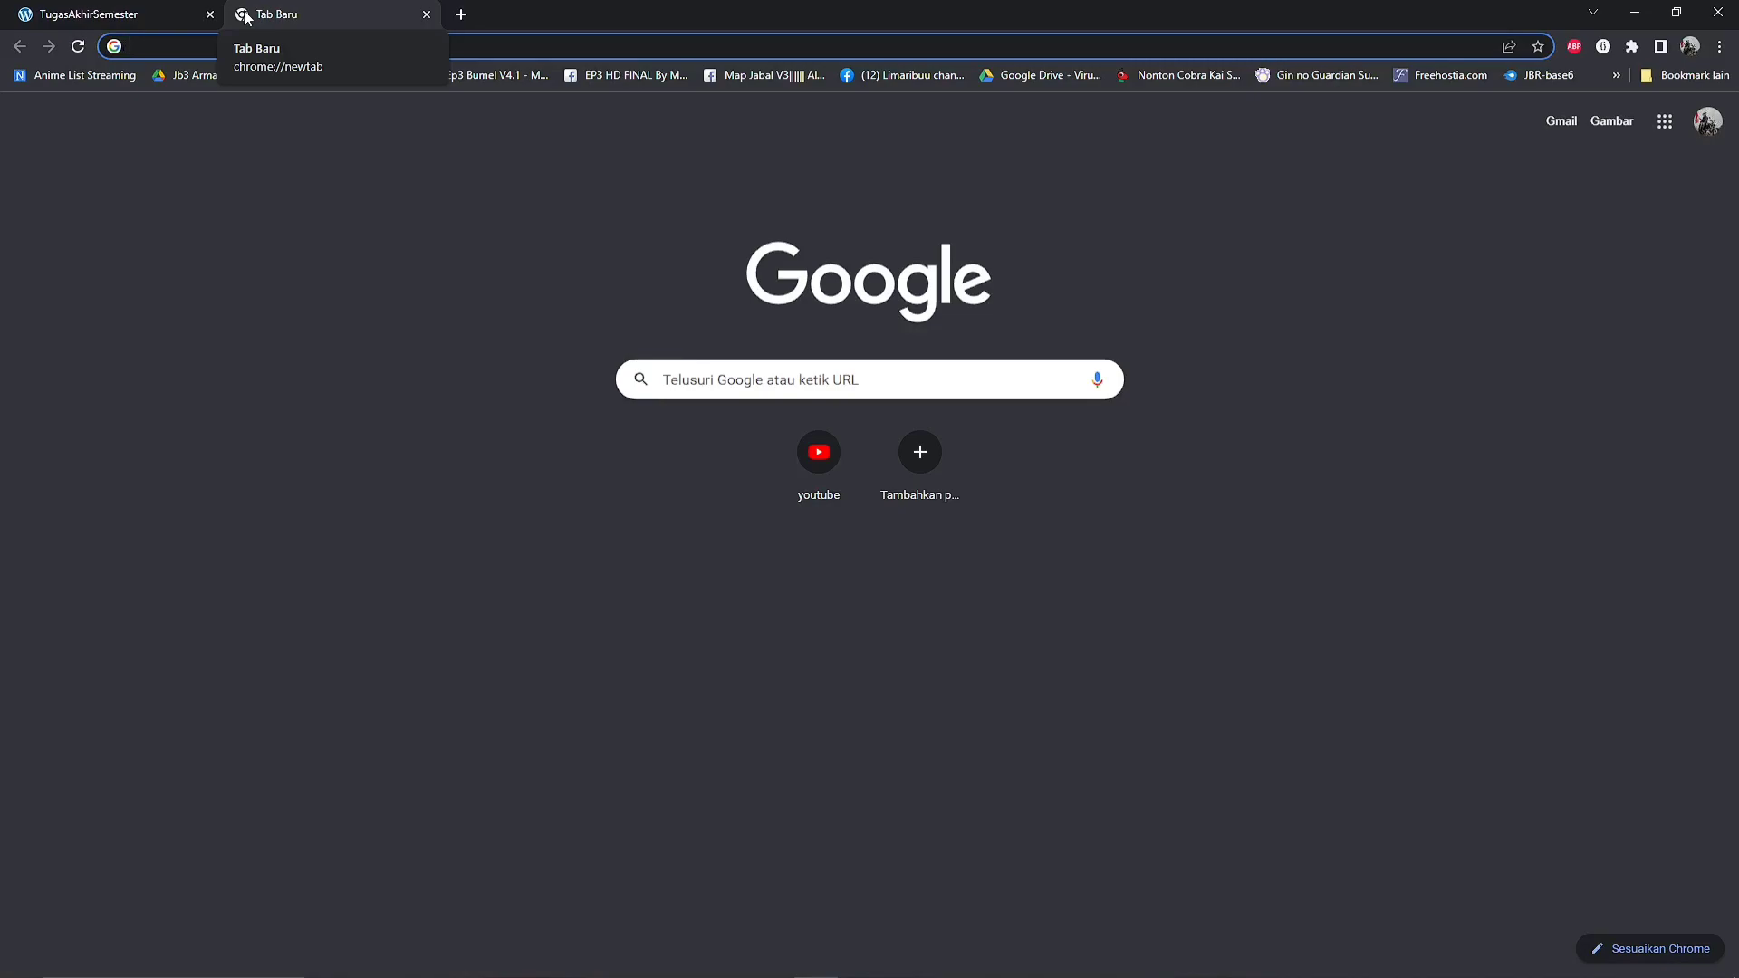
text(192.1)
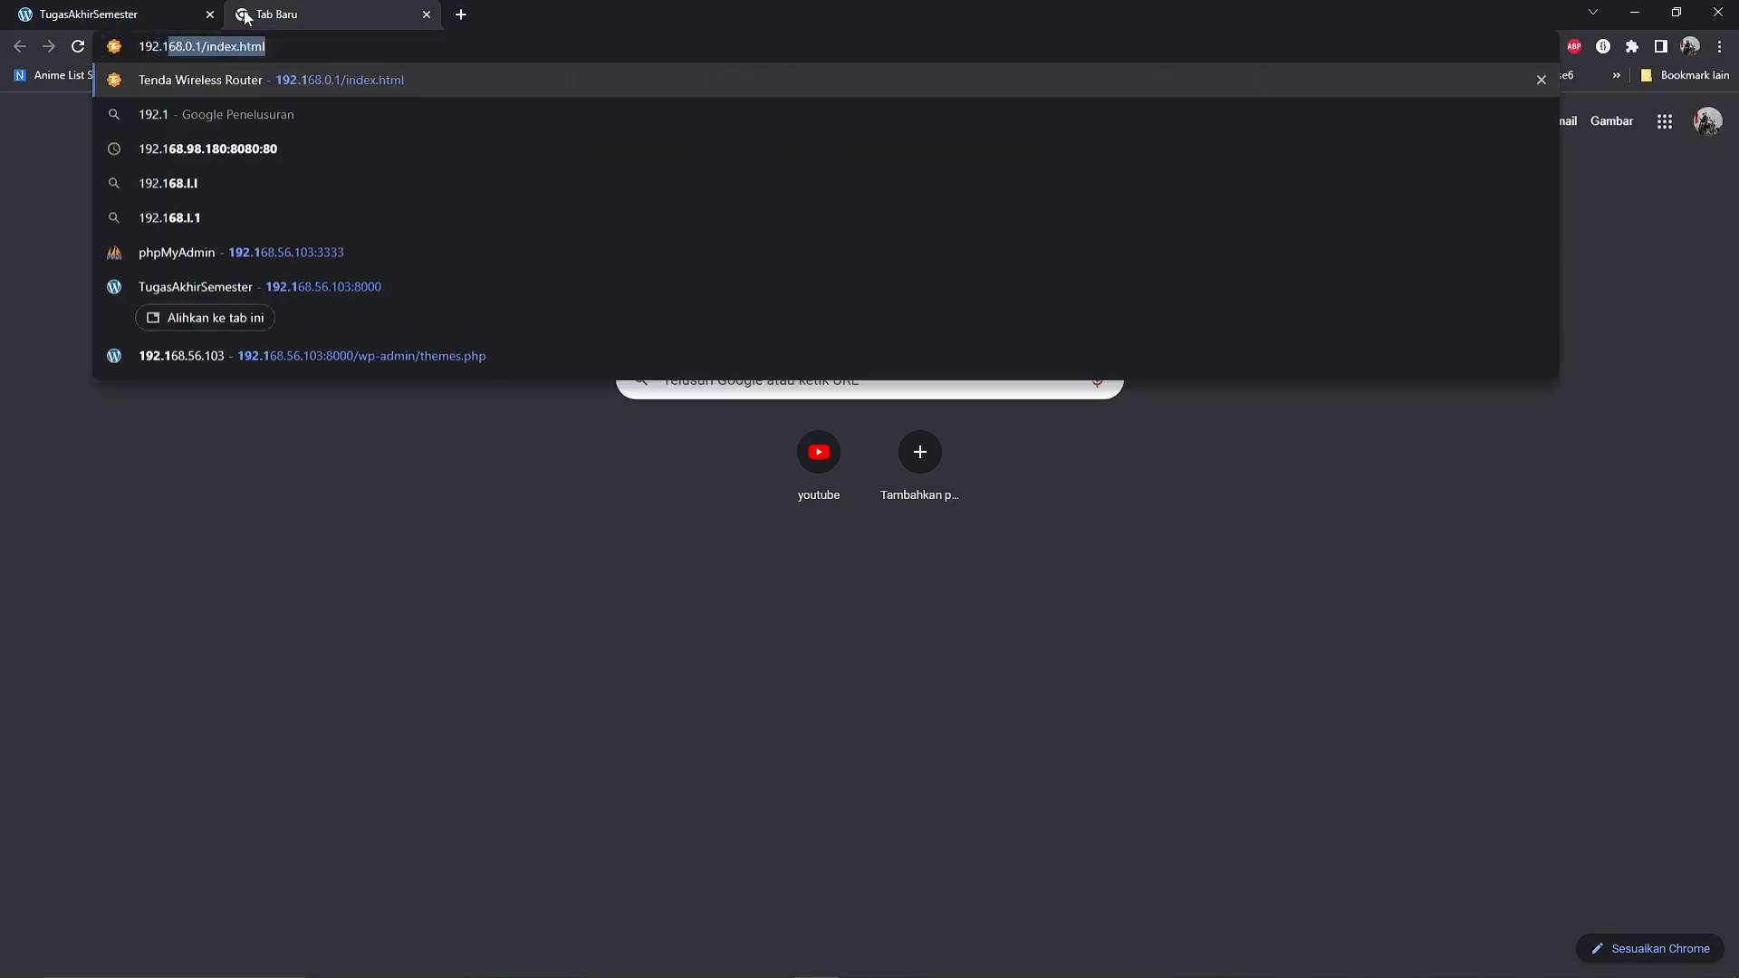
text(68.5)
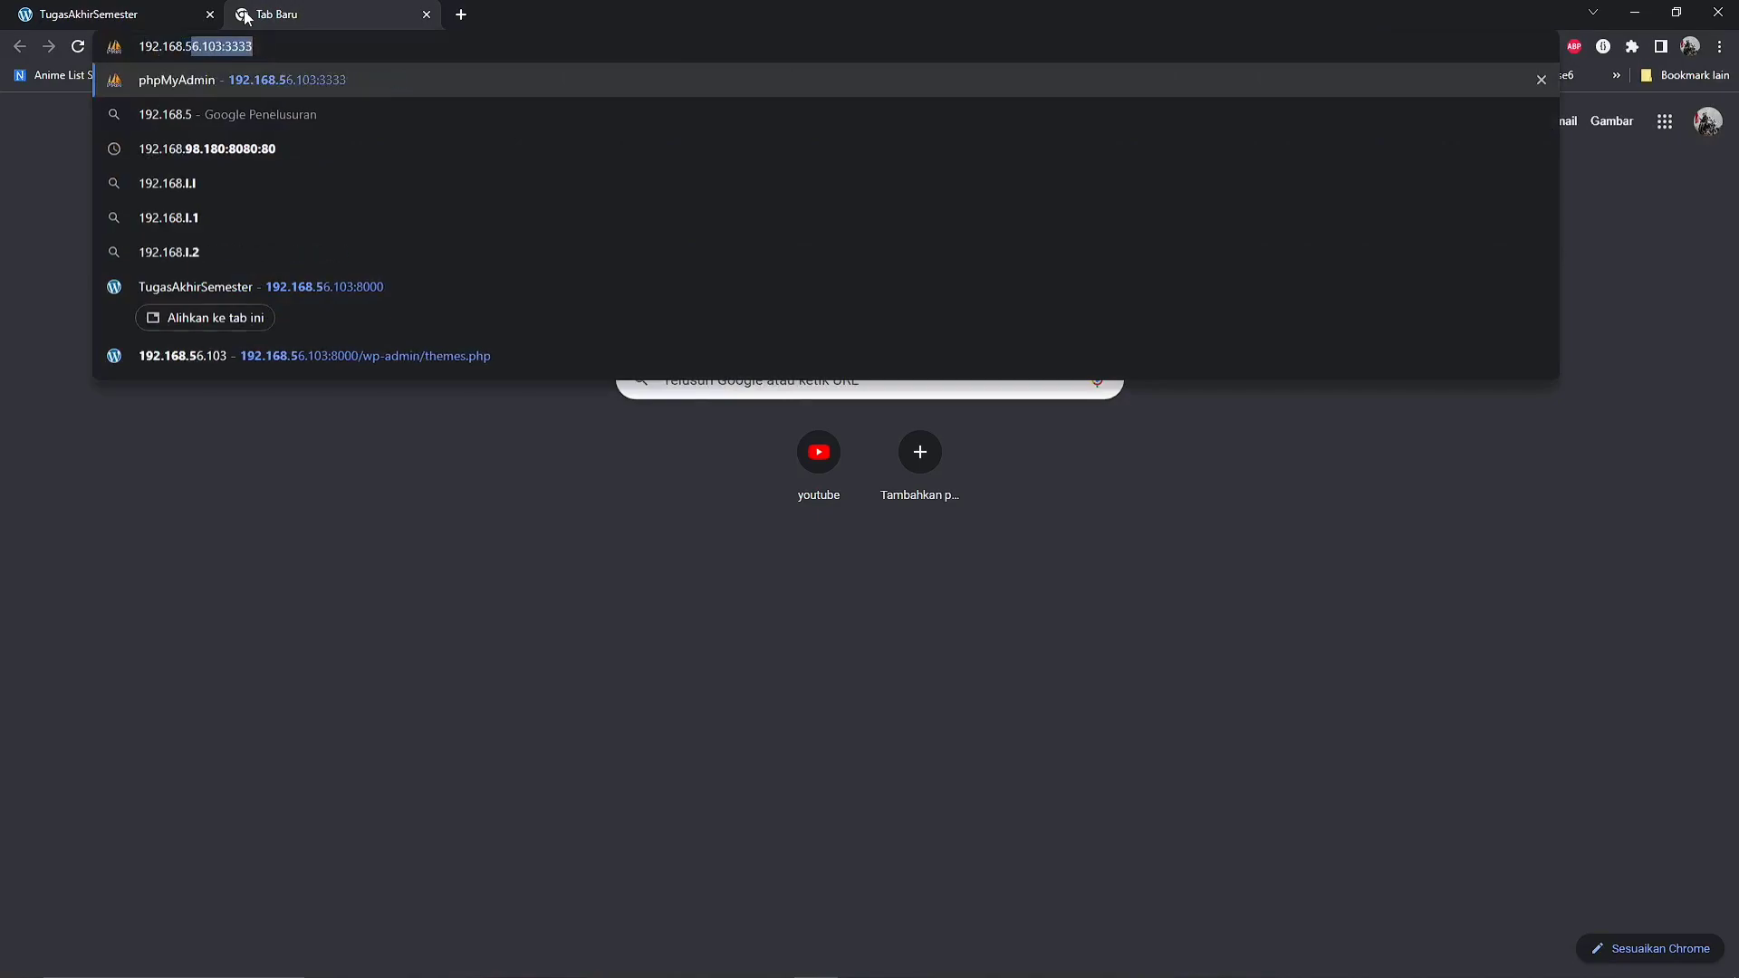
text(6.1)
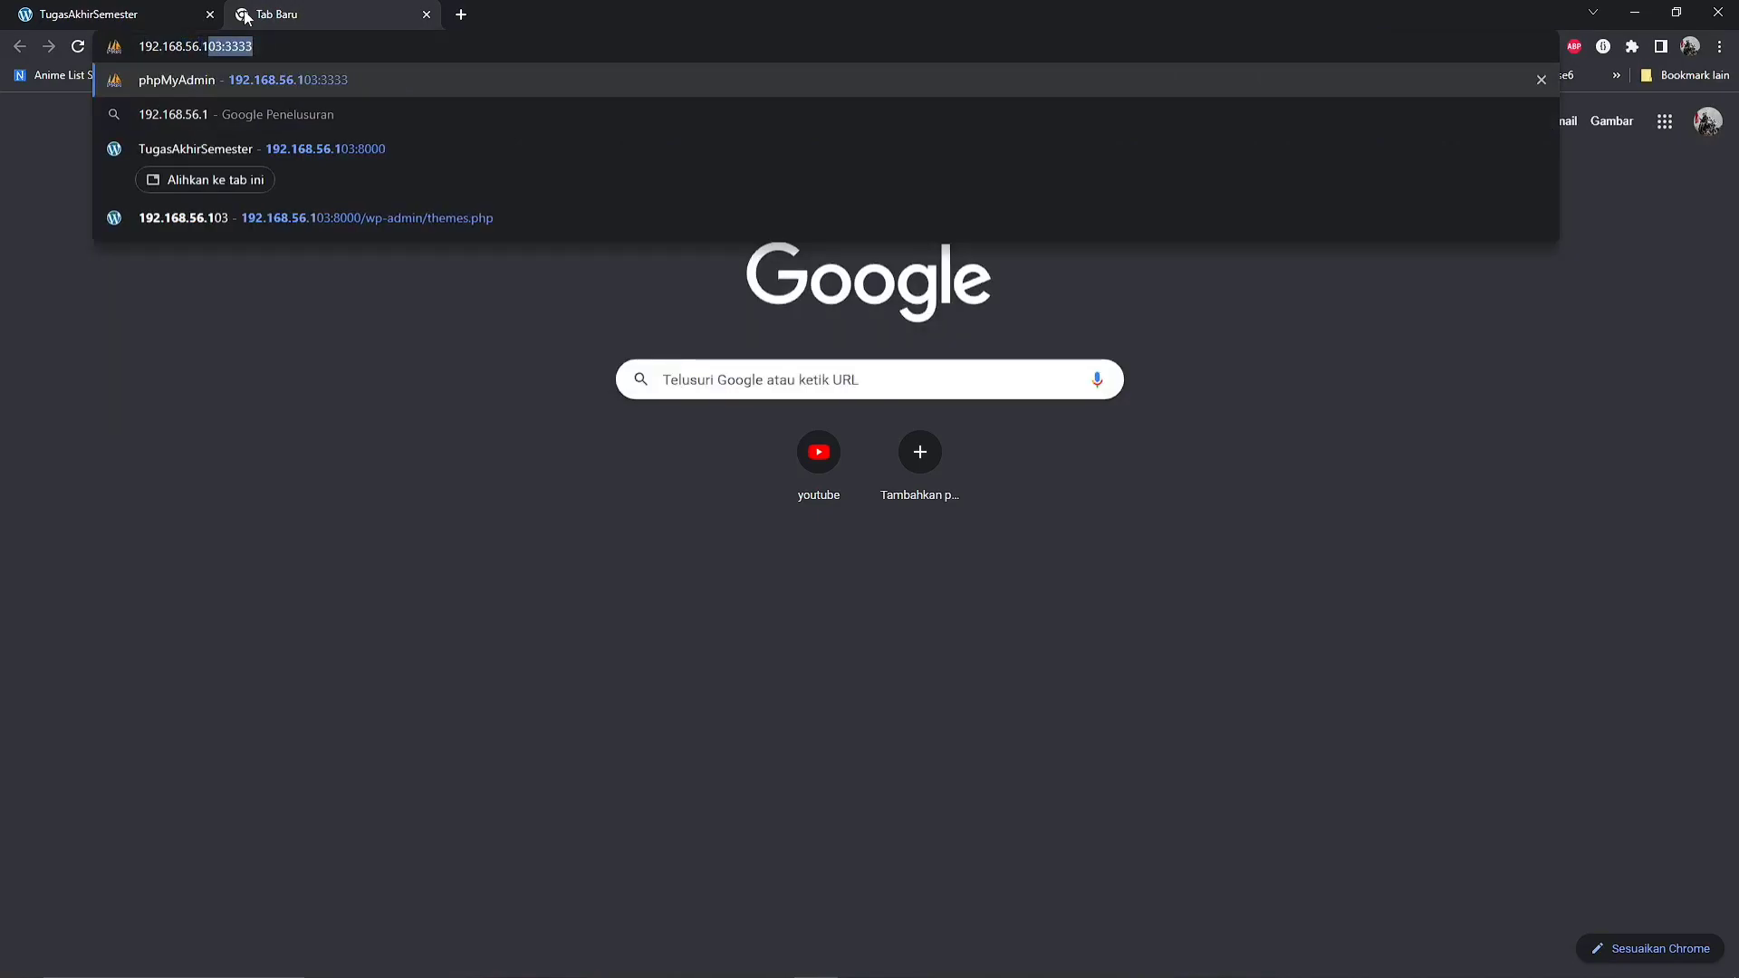
text(03:)
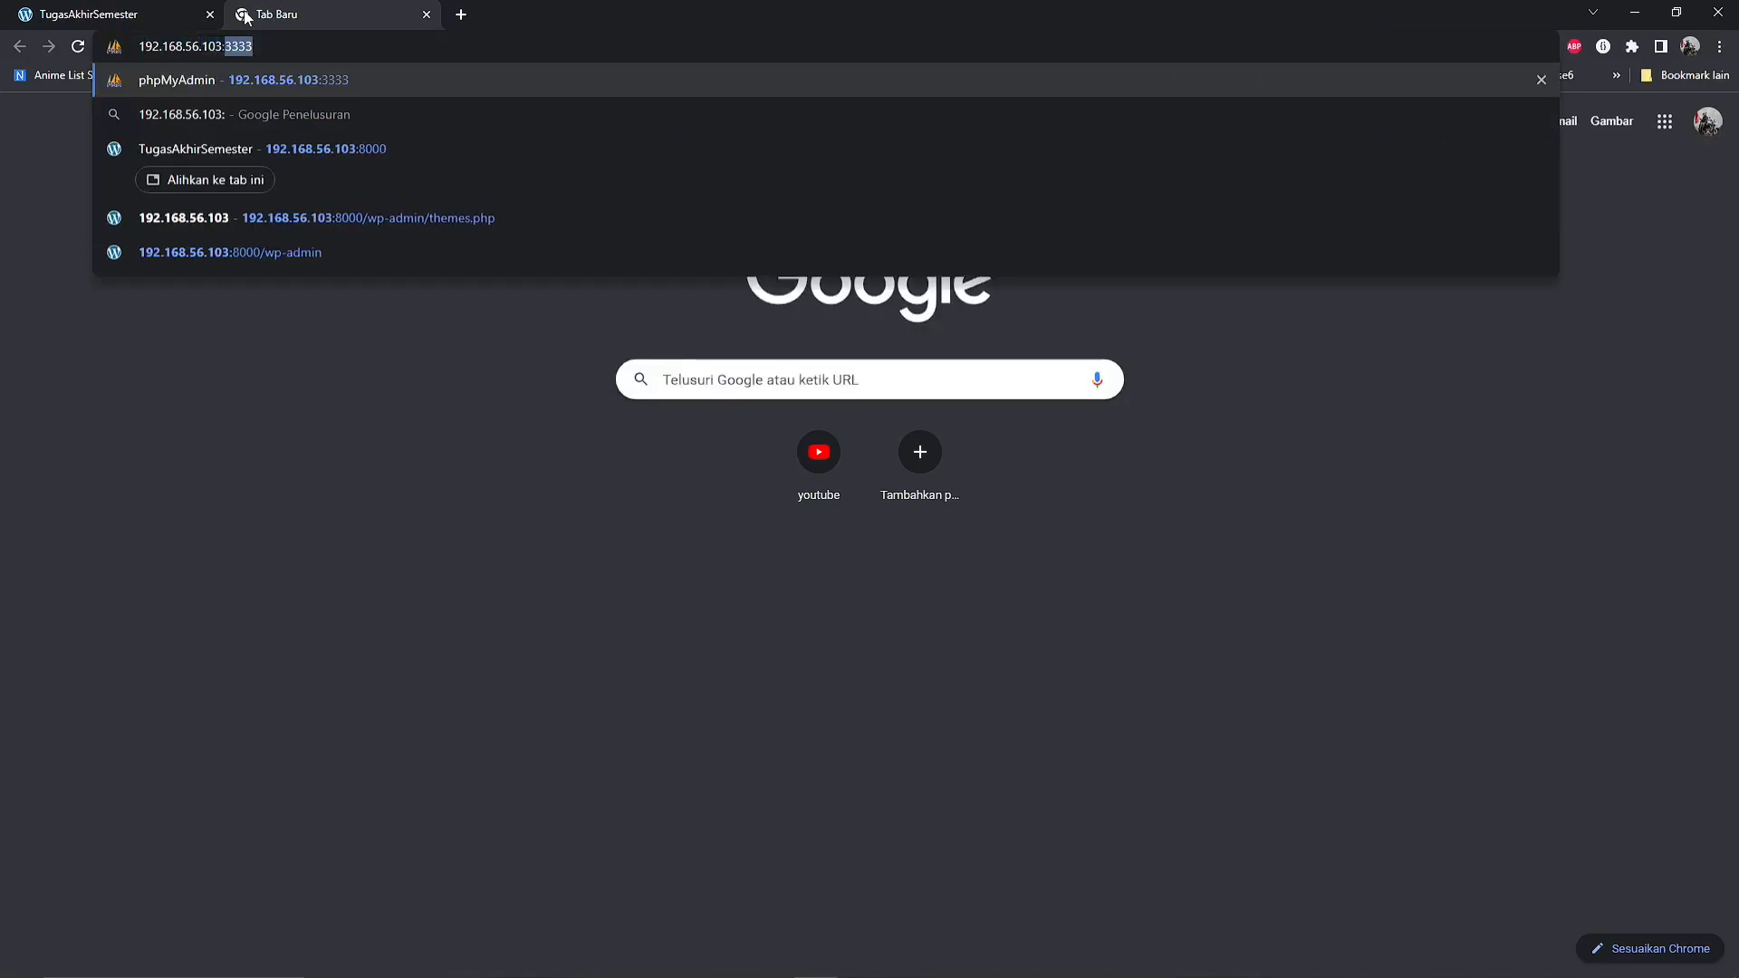
text(3333)
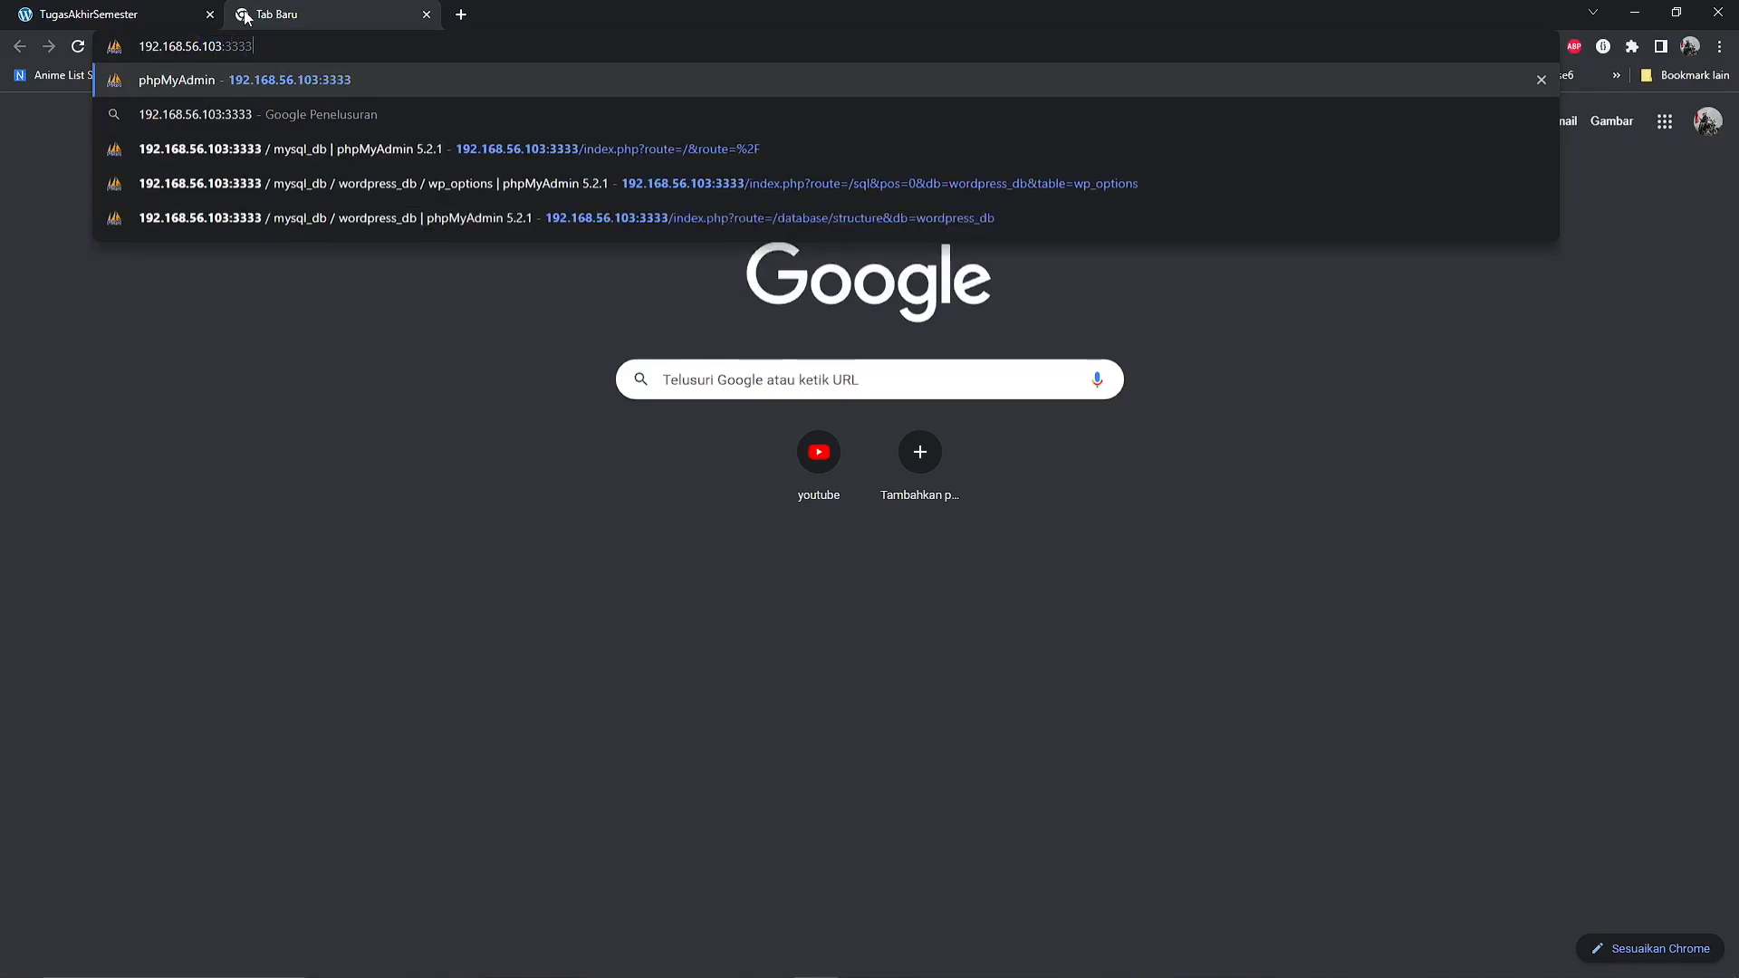
key(Return)
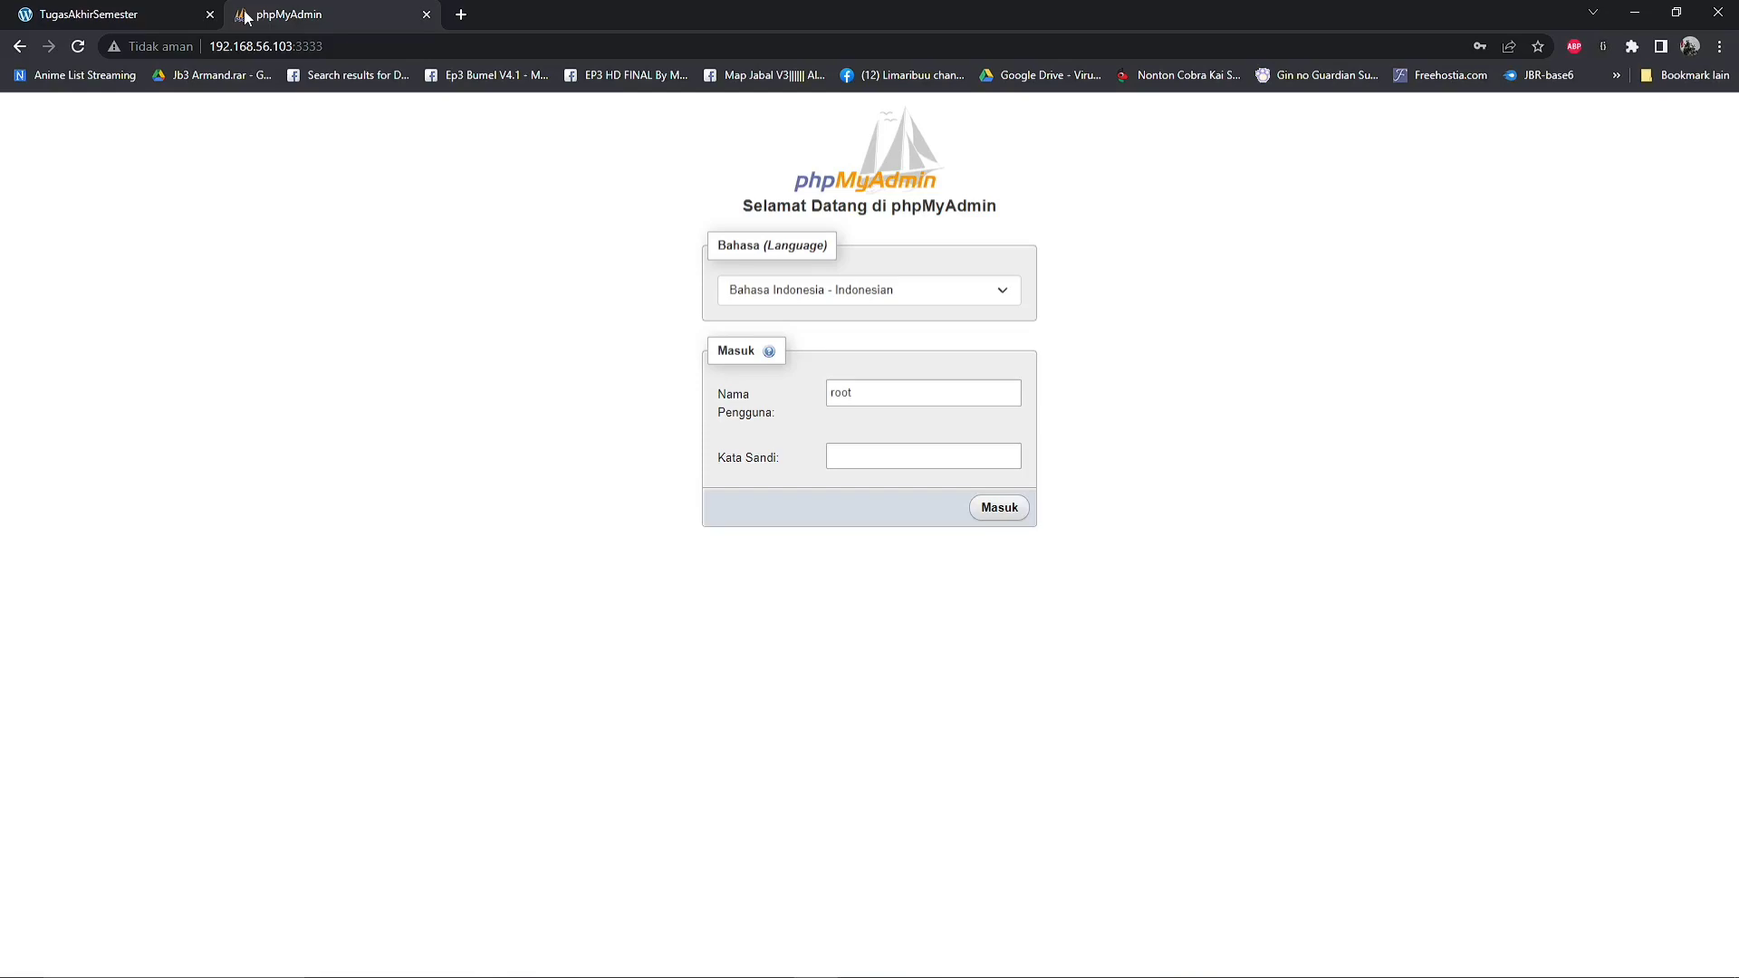
Switch to Notepad++ and check the MYSQL_ROOT_PASSWORD value of the phpmyadmin service in docker-compose.yaml
click(941, 460)
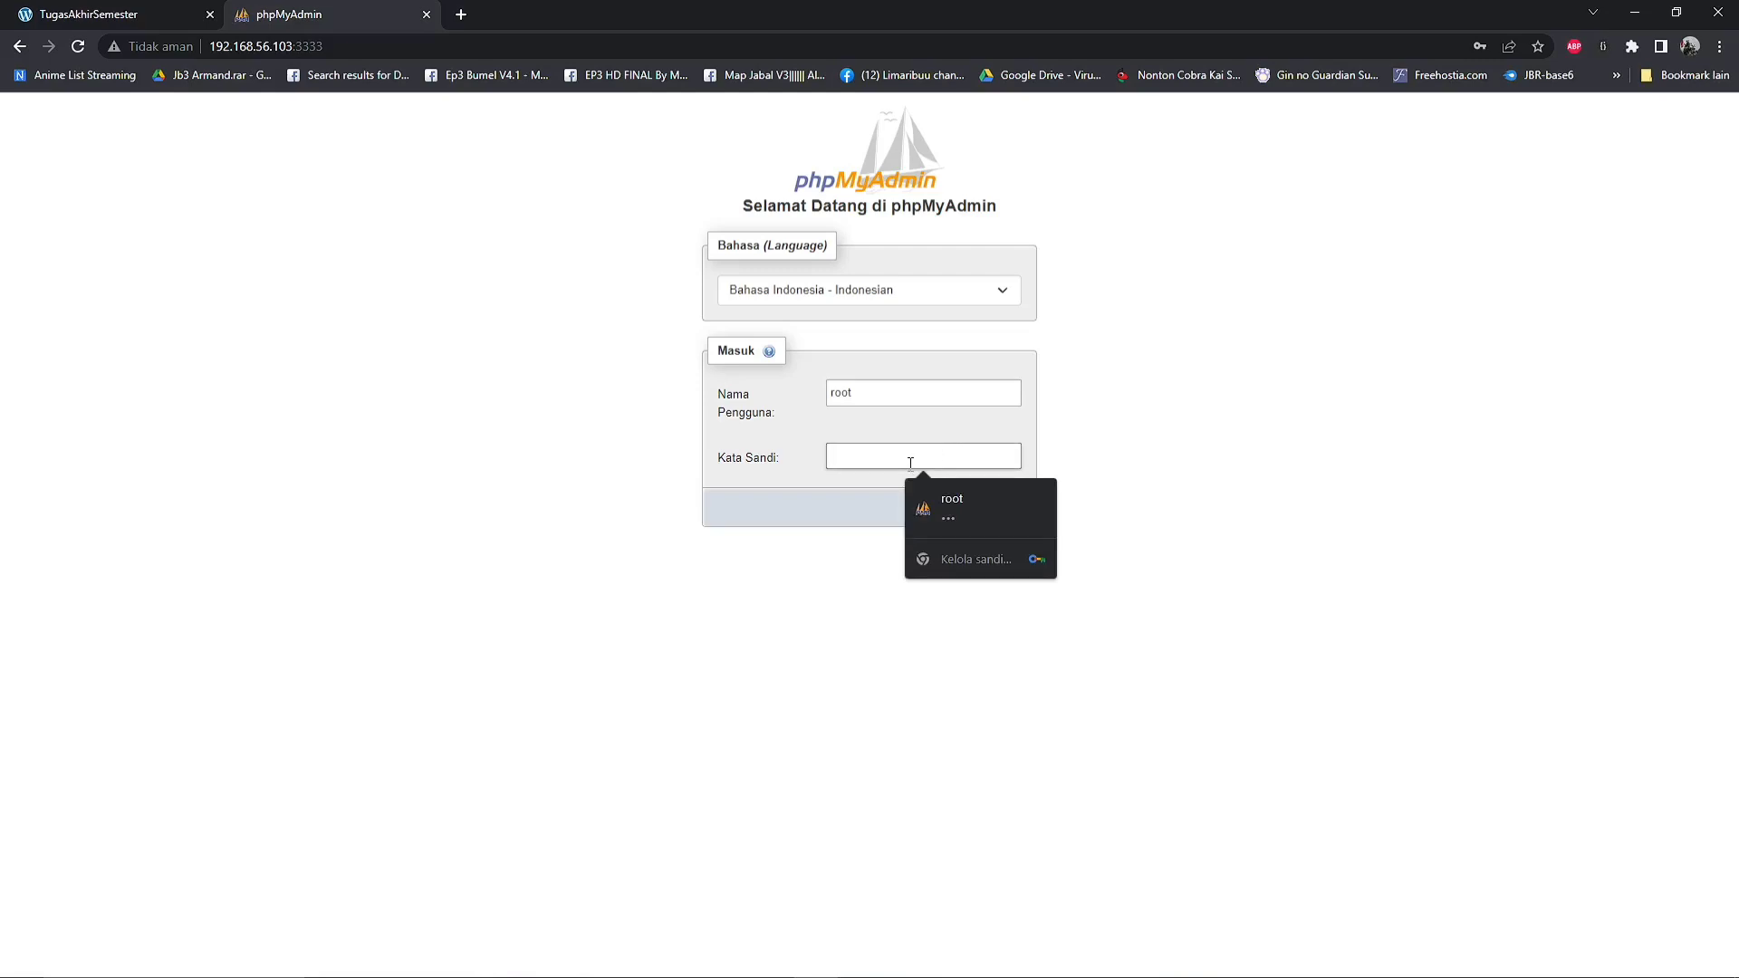
click(1634, 15)
click(785, 963)
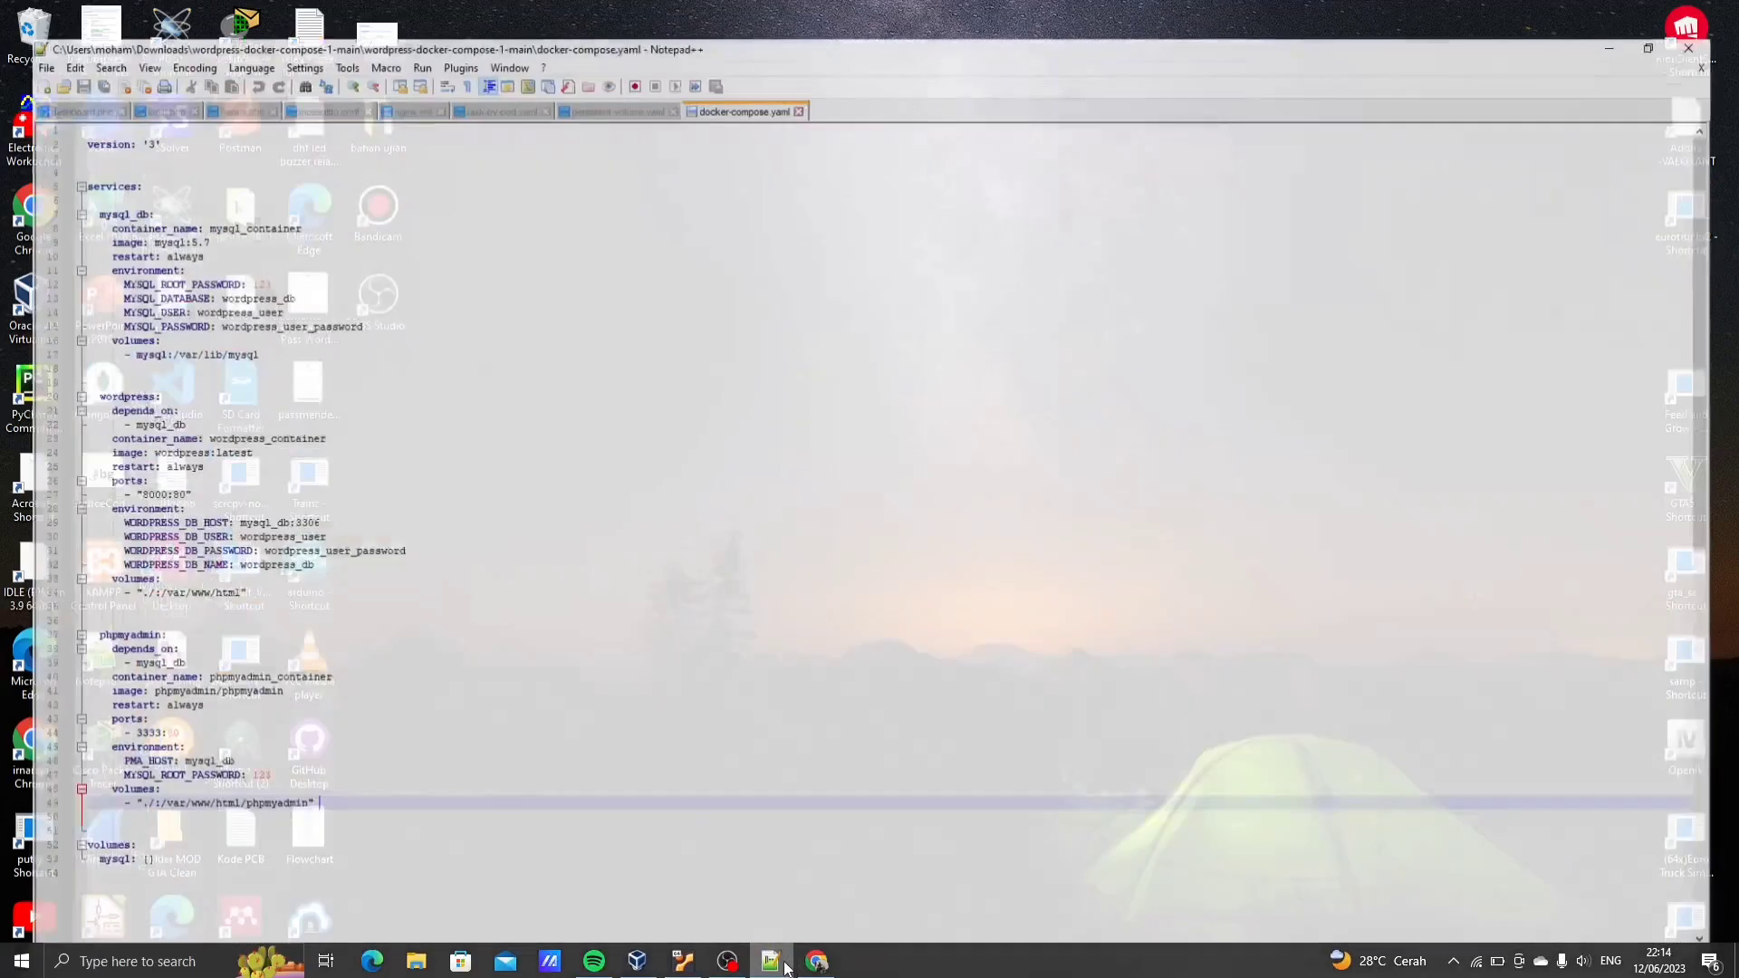
double_click(233, 761)
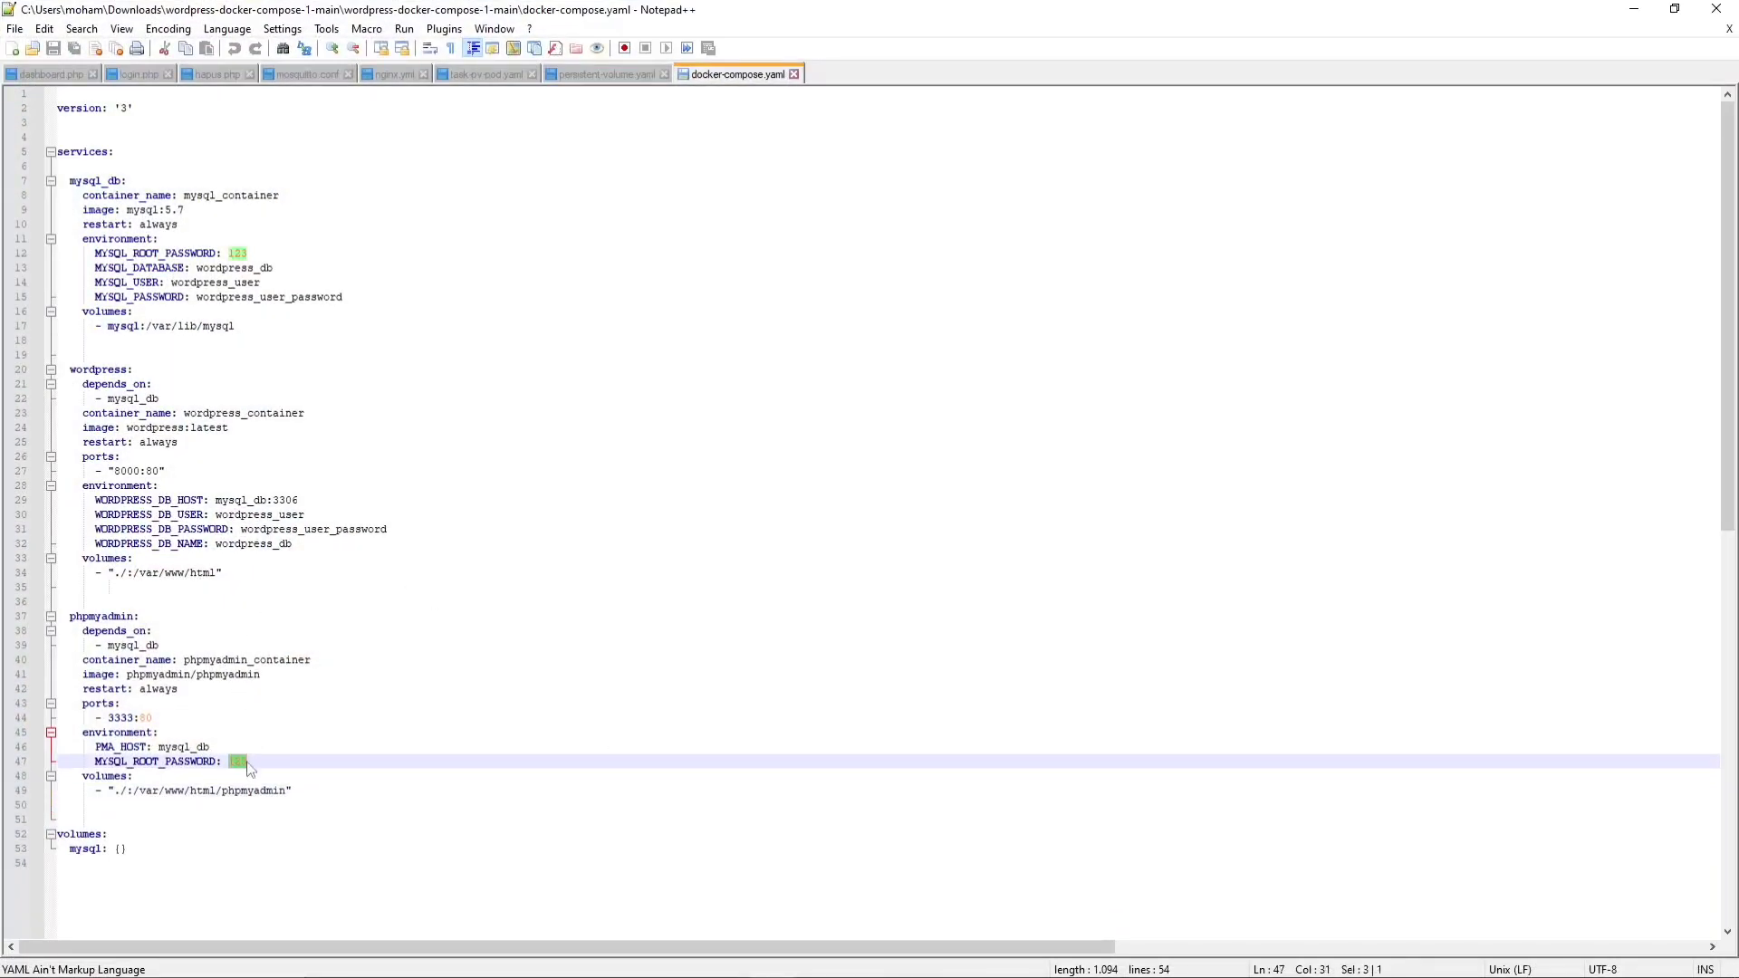
click(1634, 11)
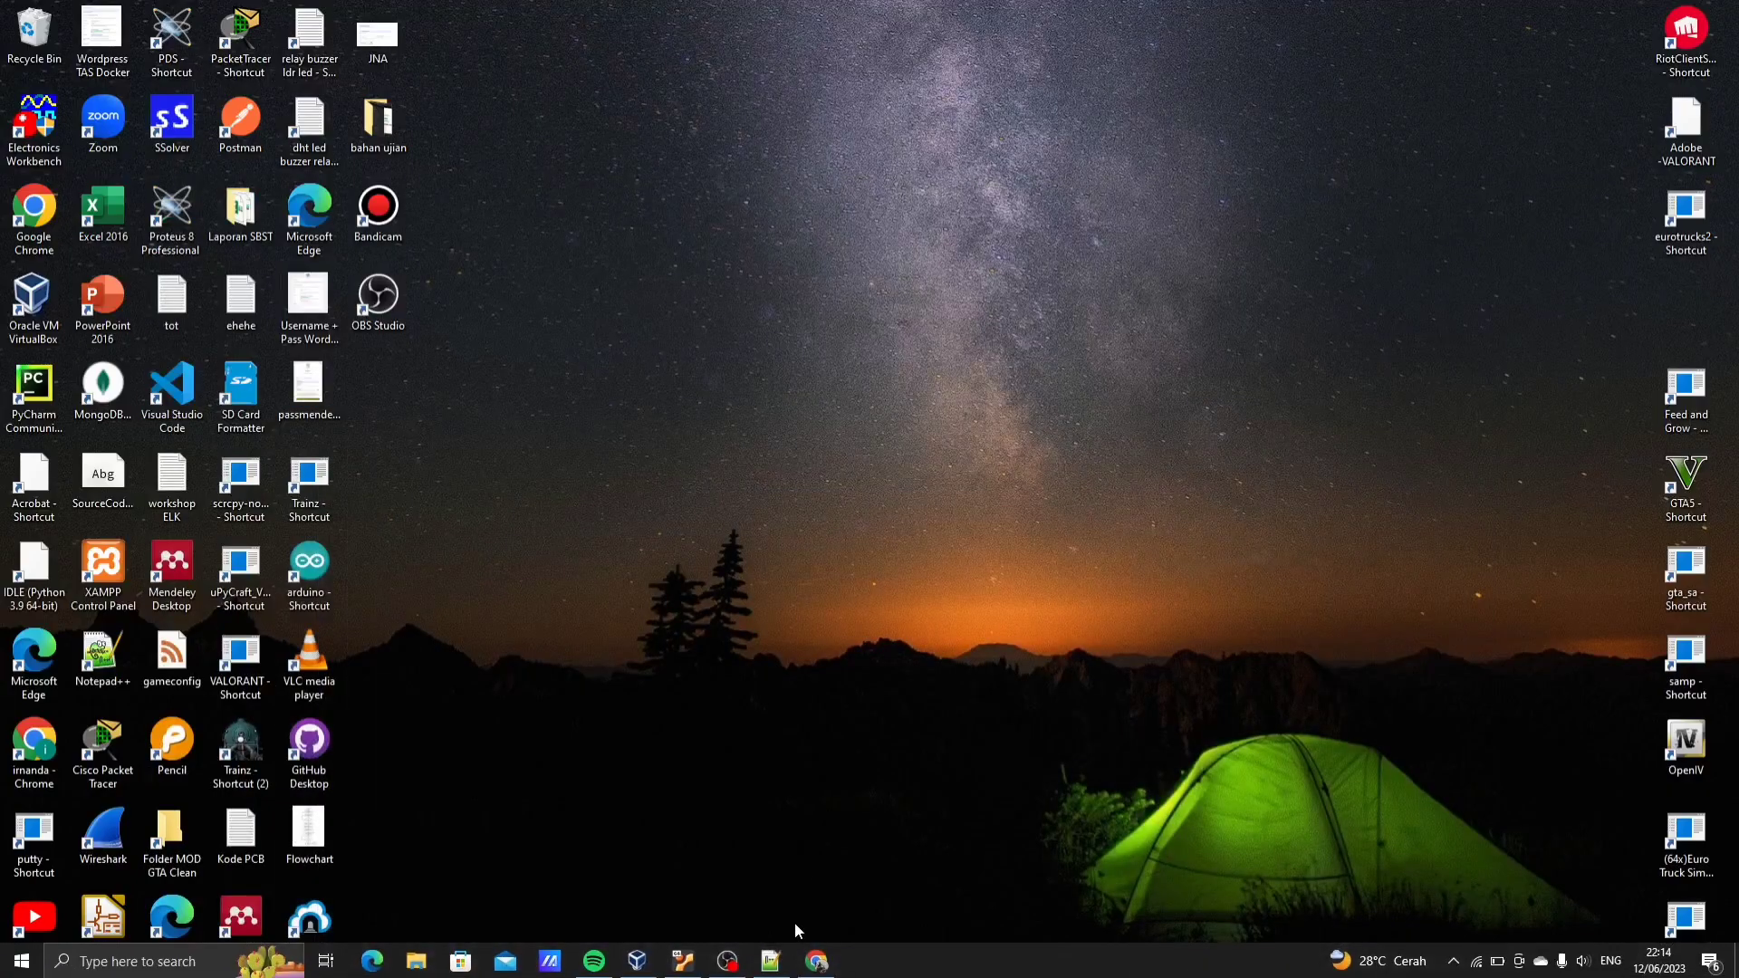
Switch to Google Chrome, log in to phpMyAdmin as root with the account password and open the wordpress_db database
click(816, 961)
click(898, 459)
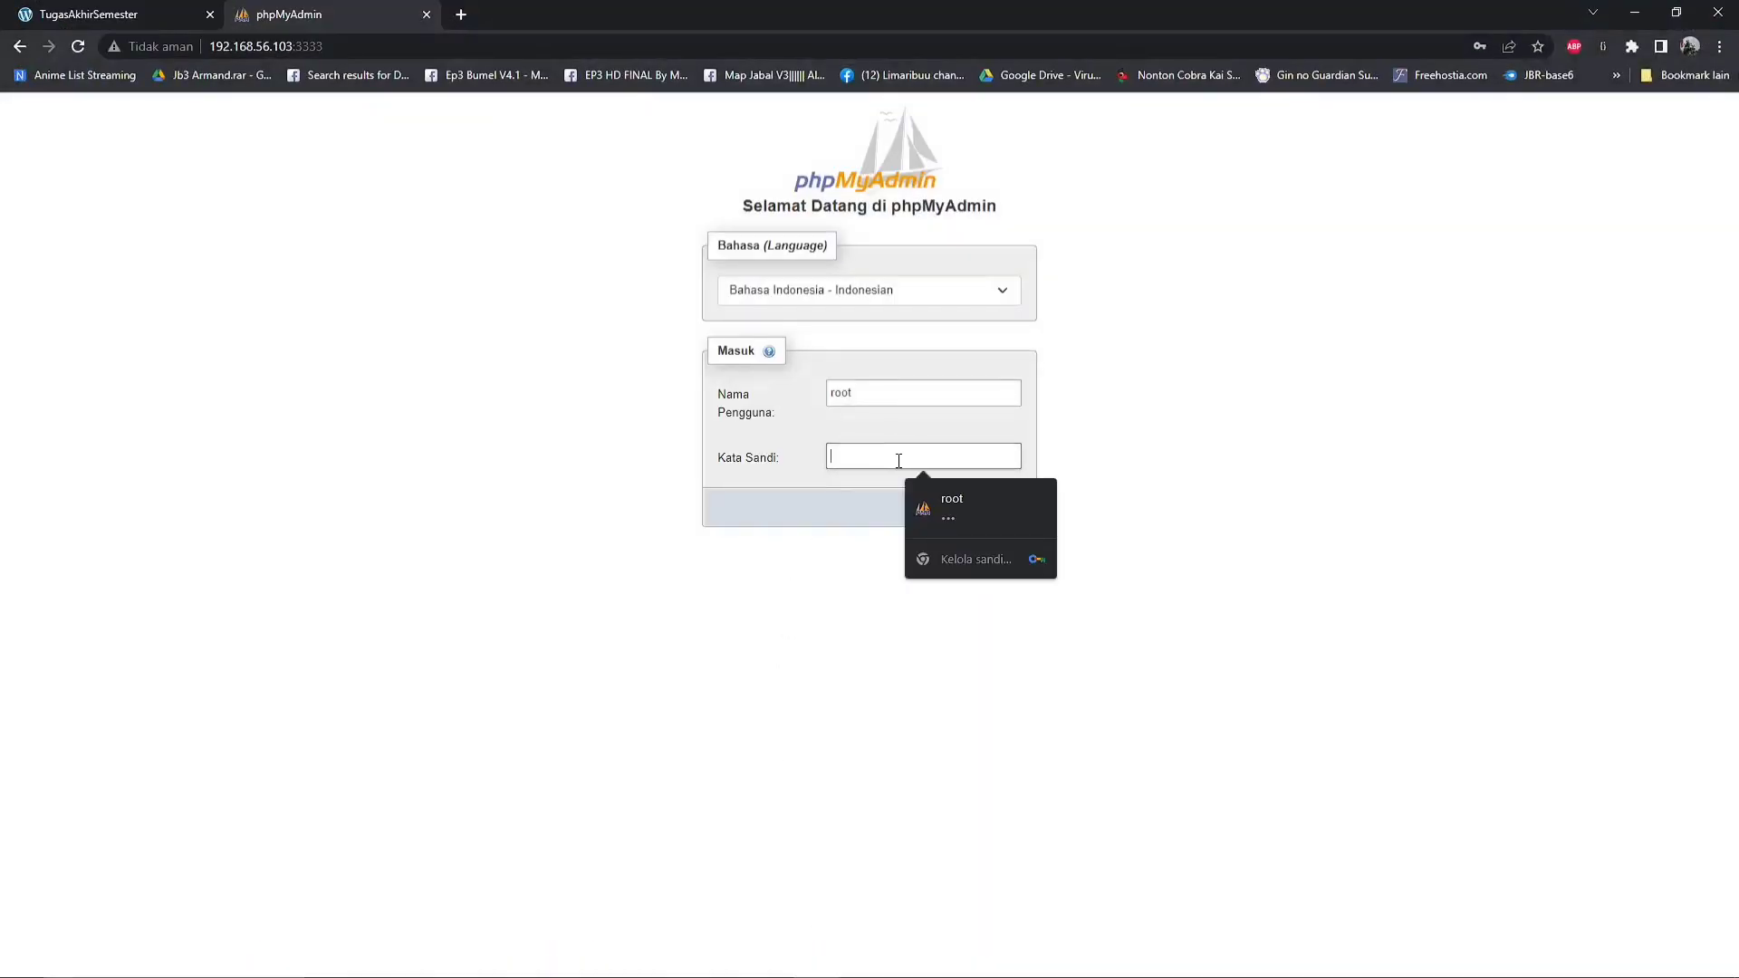
text(123)
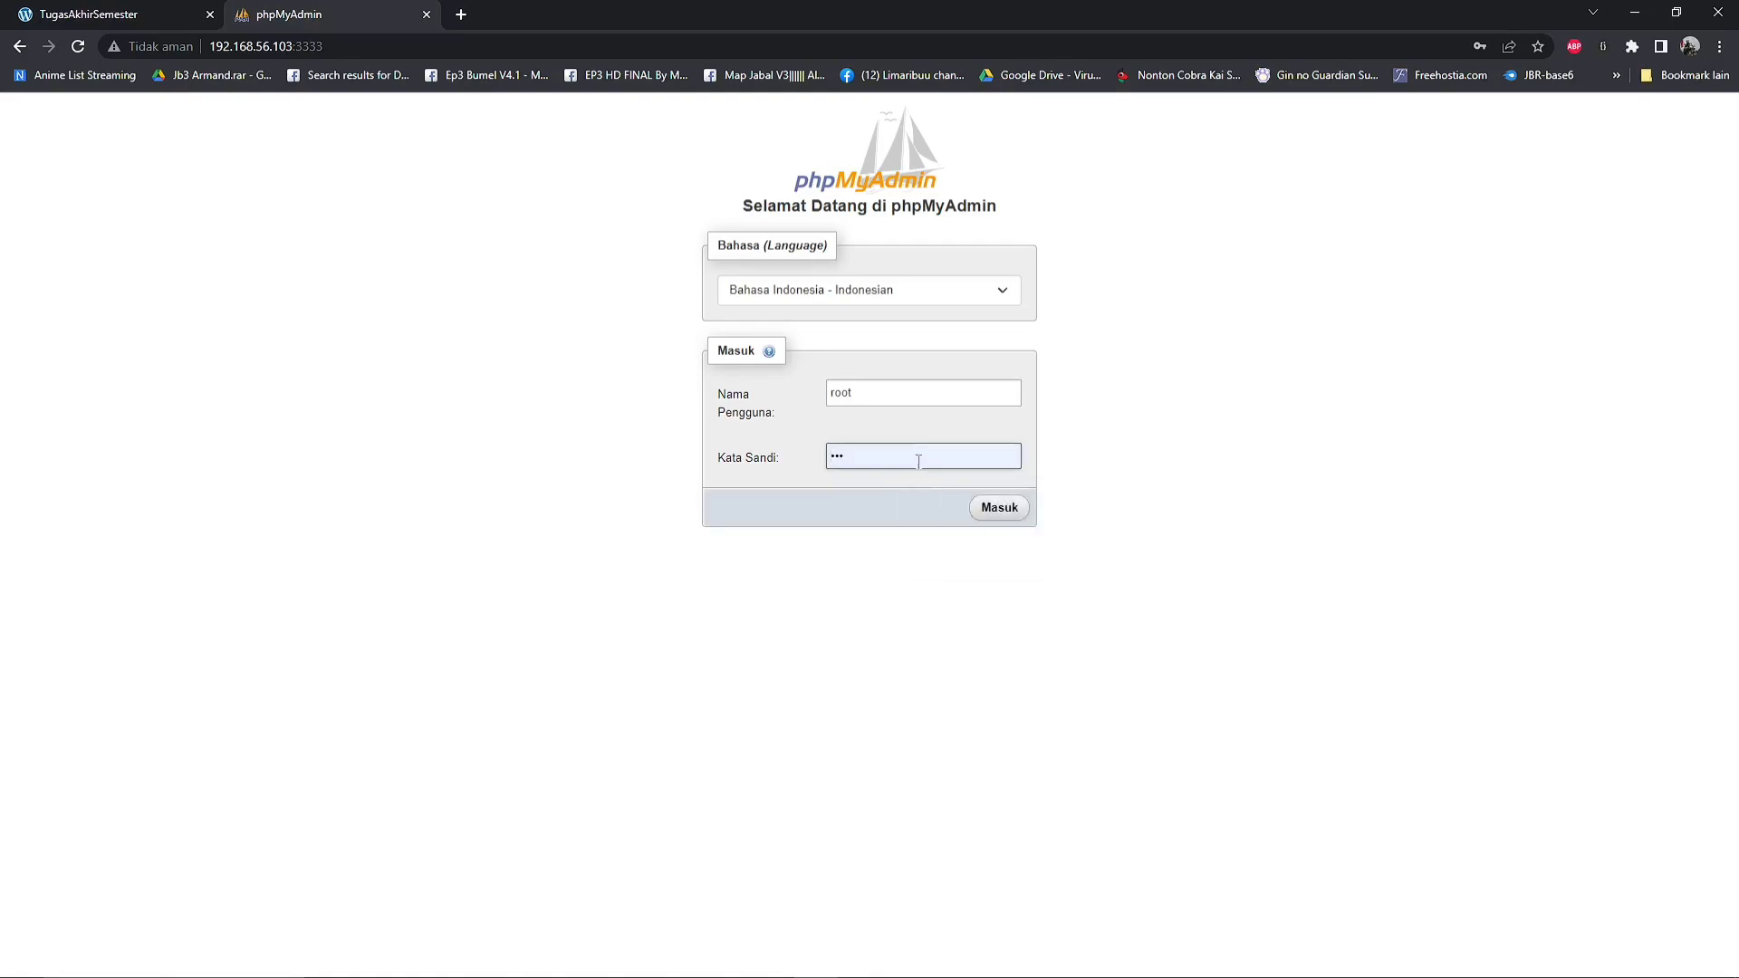
click(995, 509)
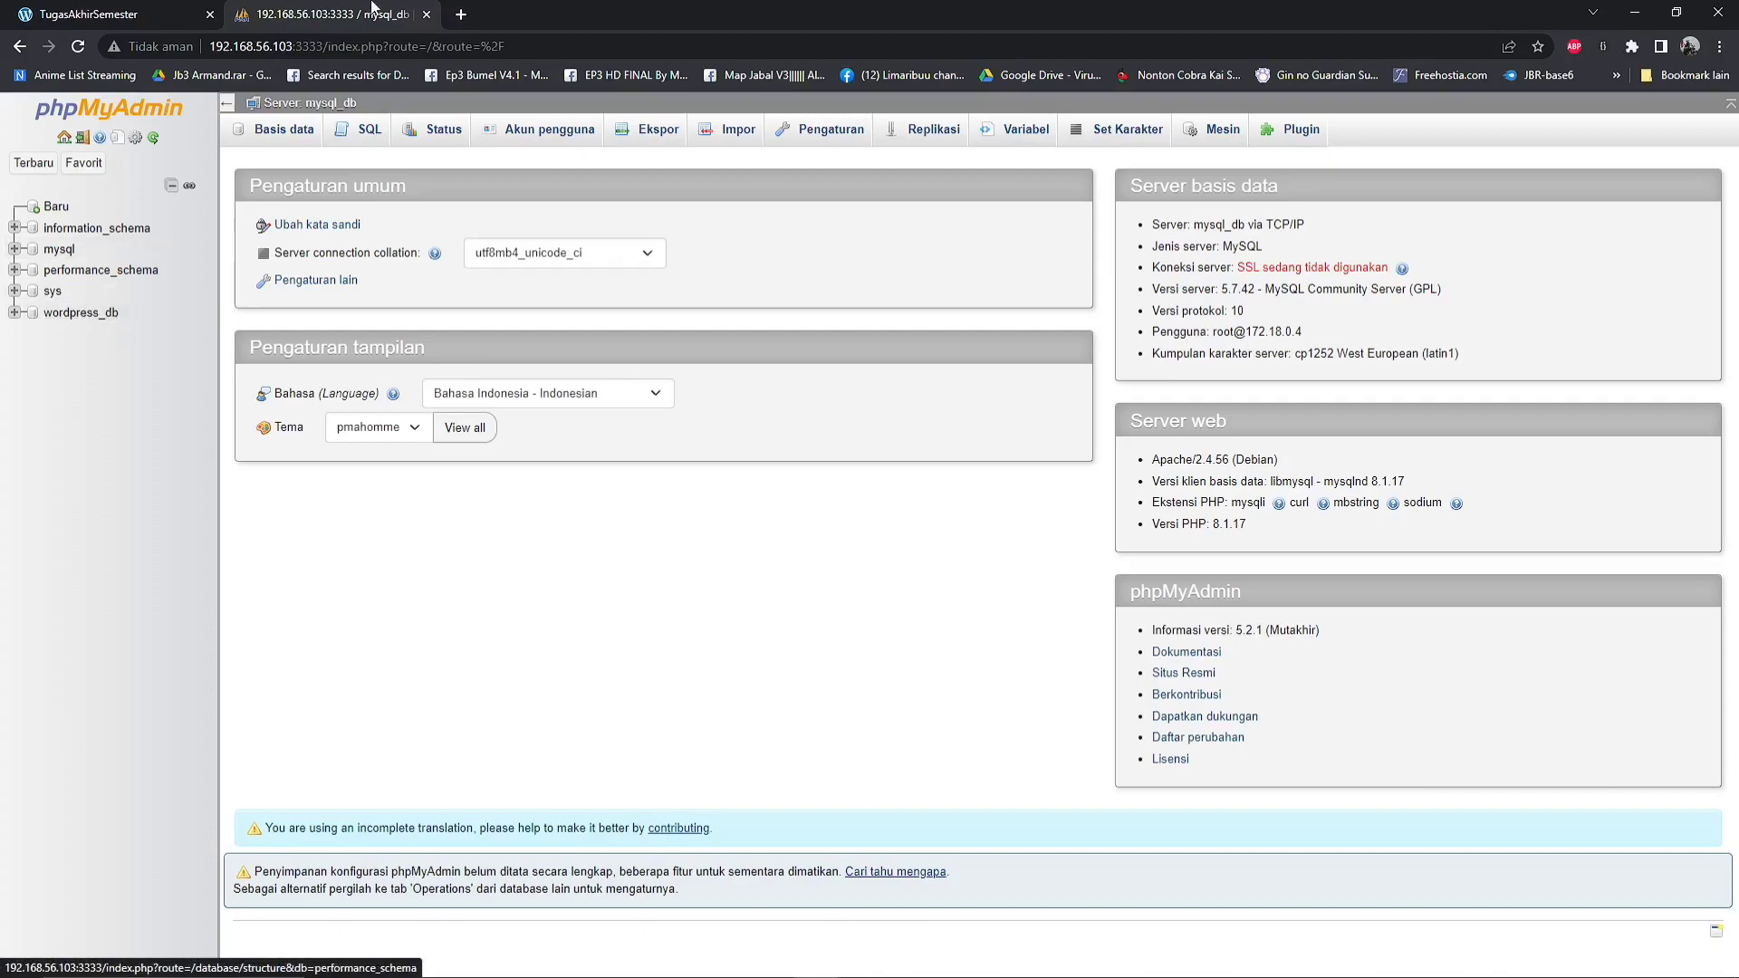
click(88, 318)
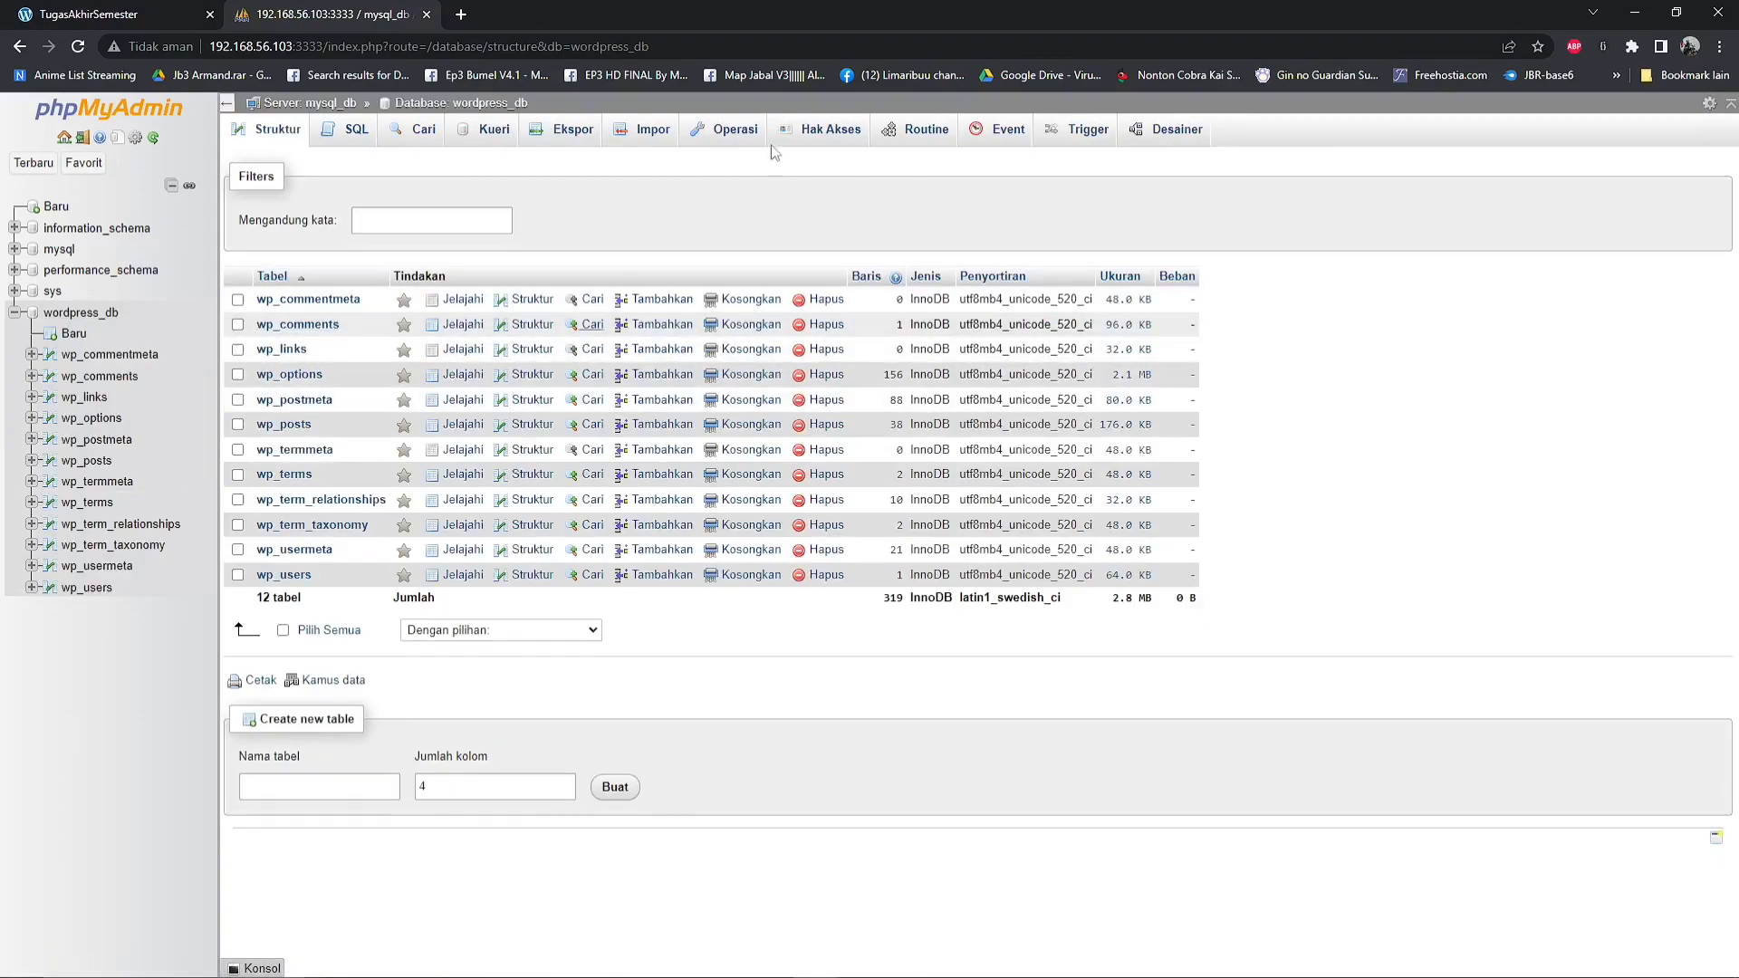
Open the WordPress admin login page at 192.168.56.103:8000/wp-admin in a new browser tab, reusing the site's address
click(460, 15)
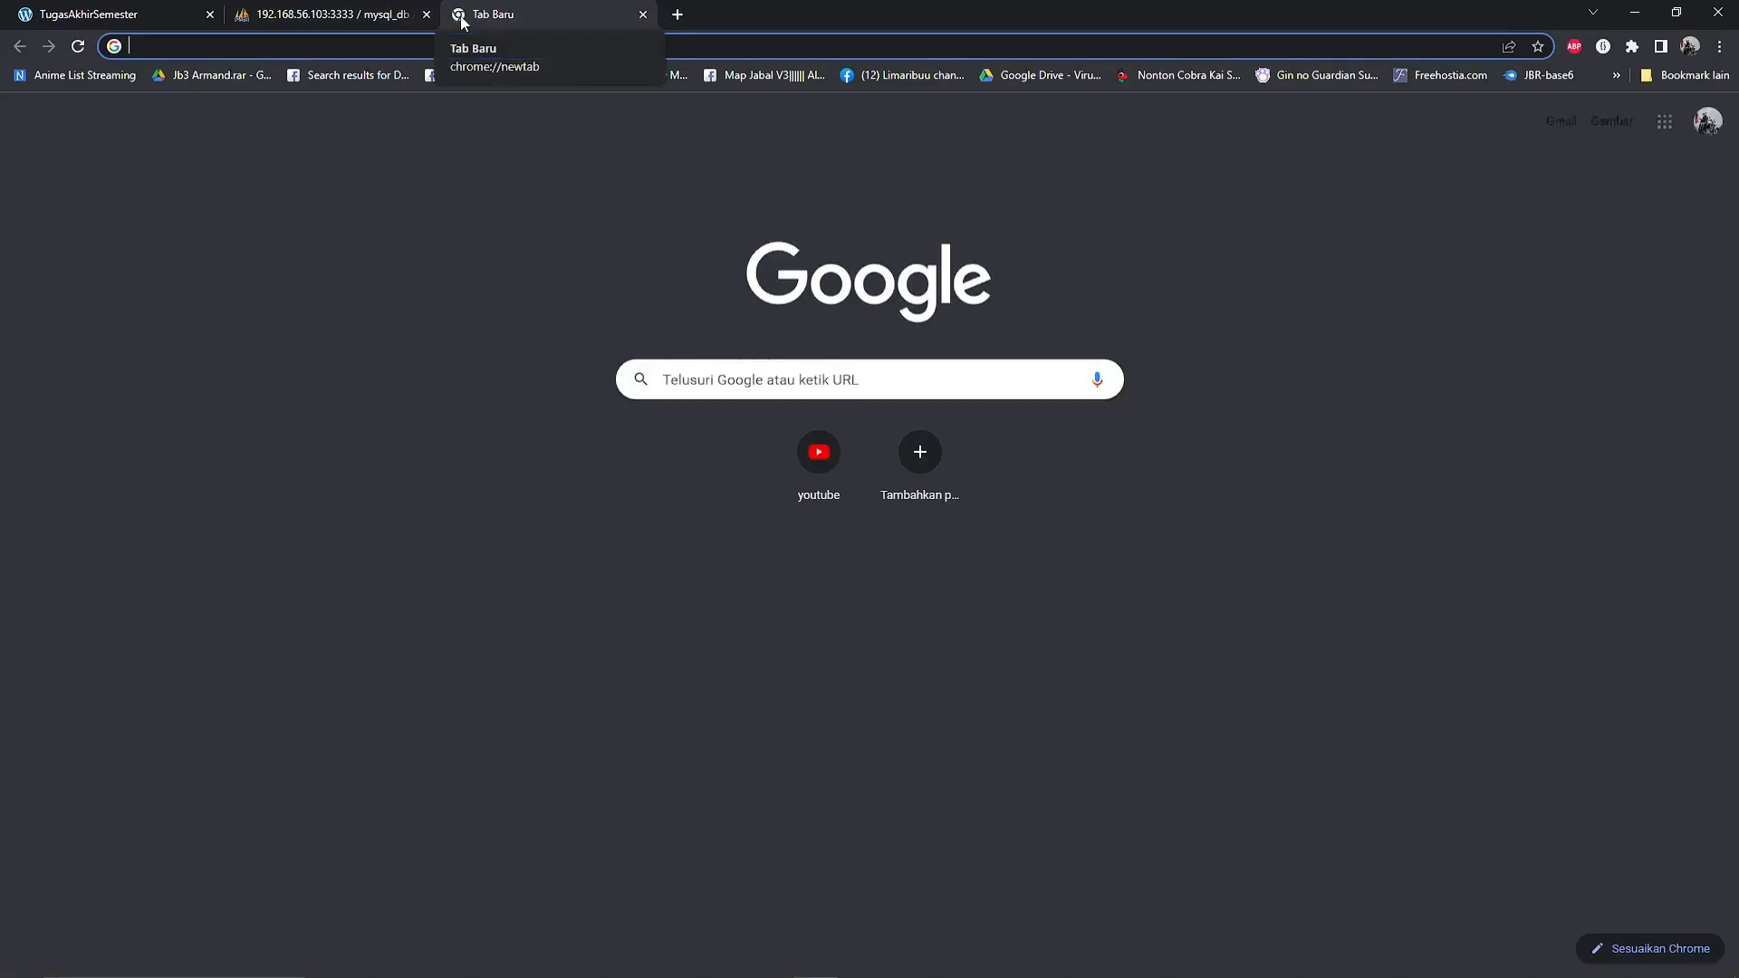
click(55, 15)
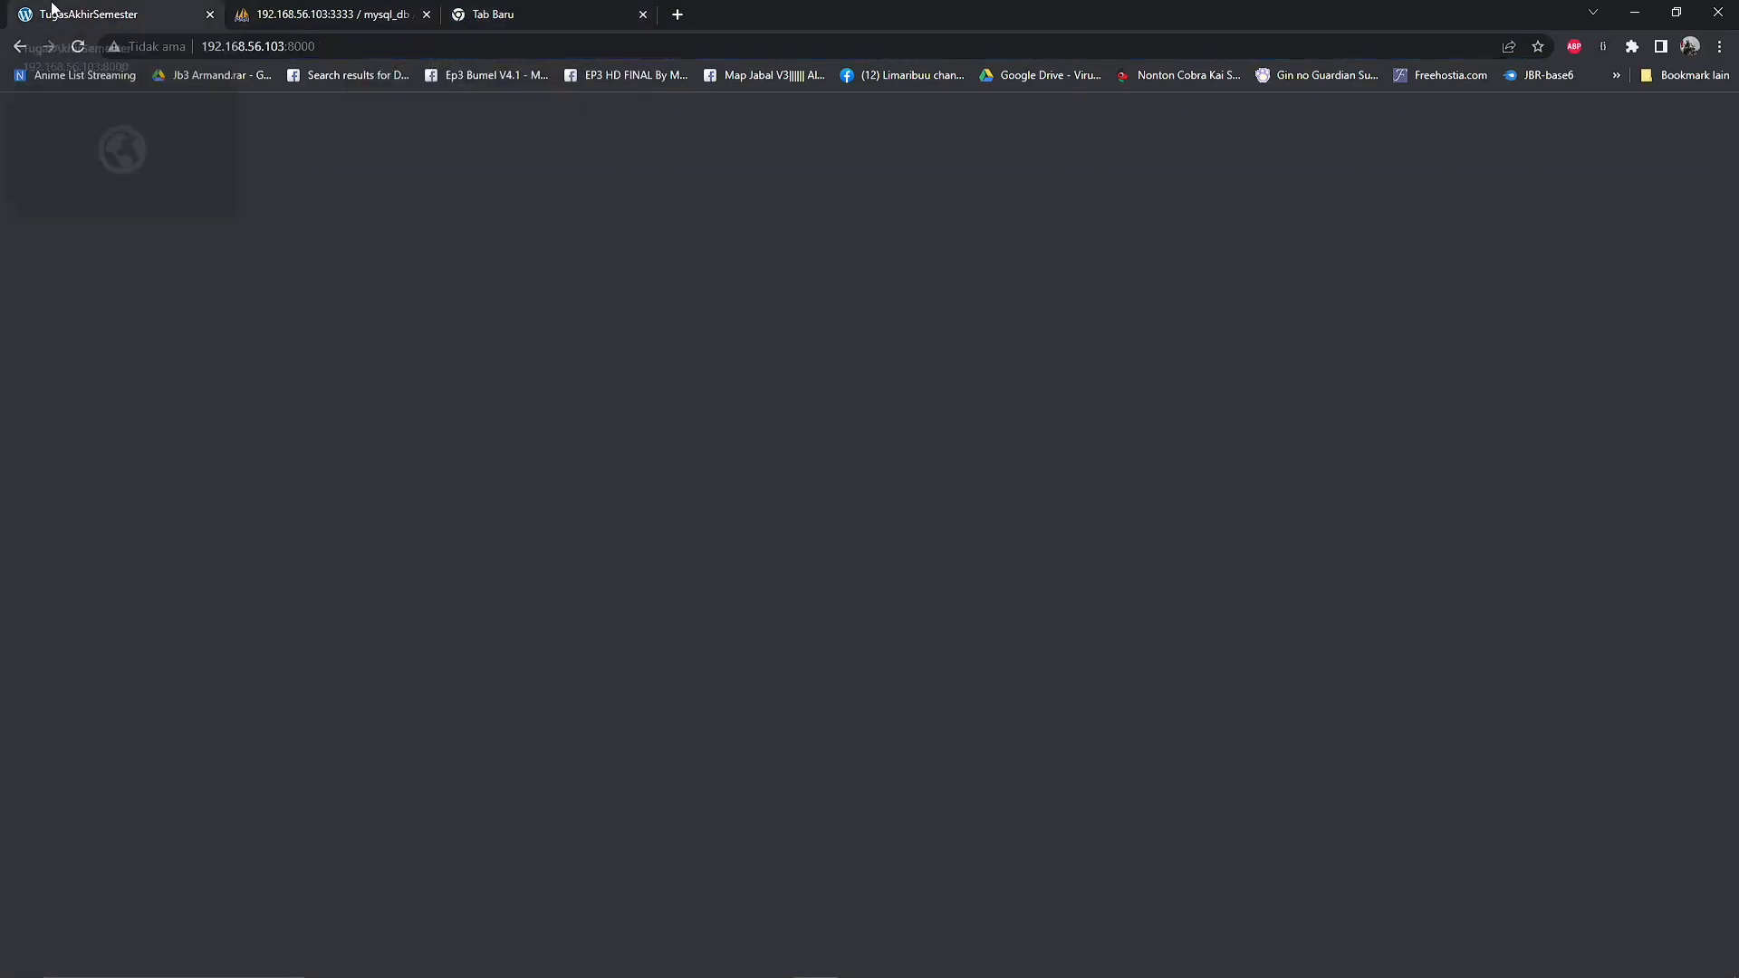
click(370, 48)
key(ctrl+c)
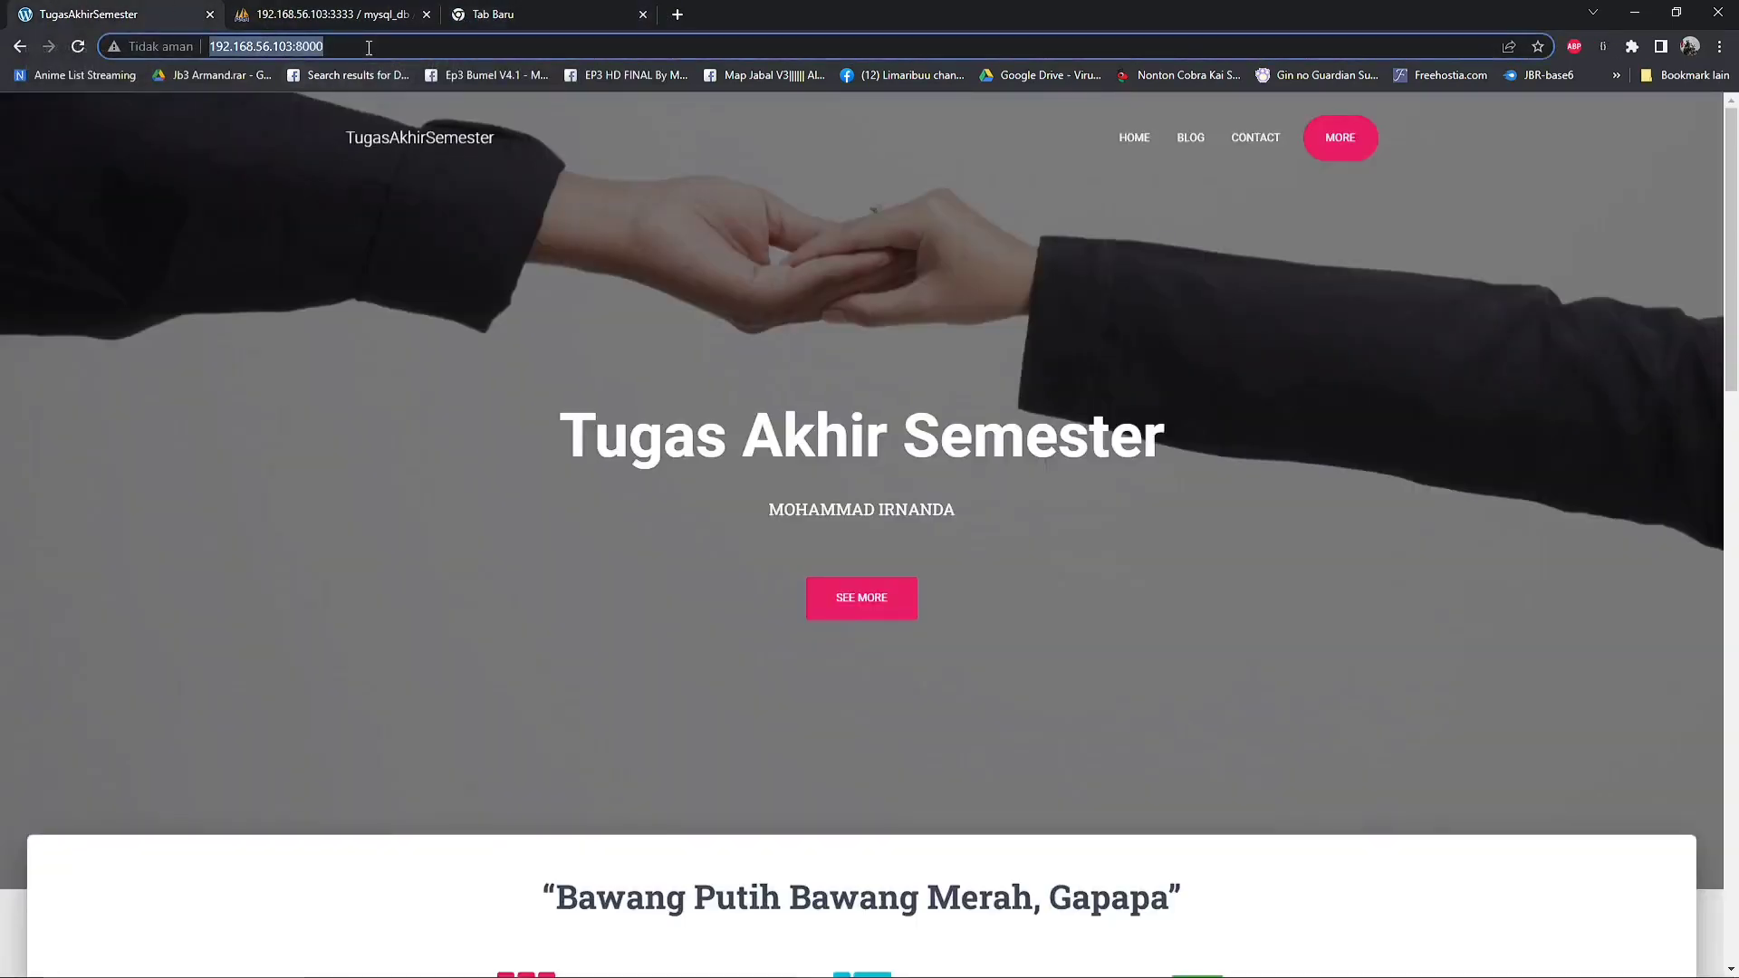
click(478, 14)
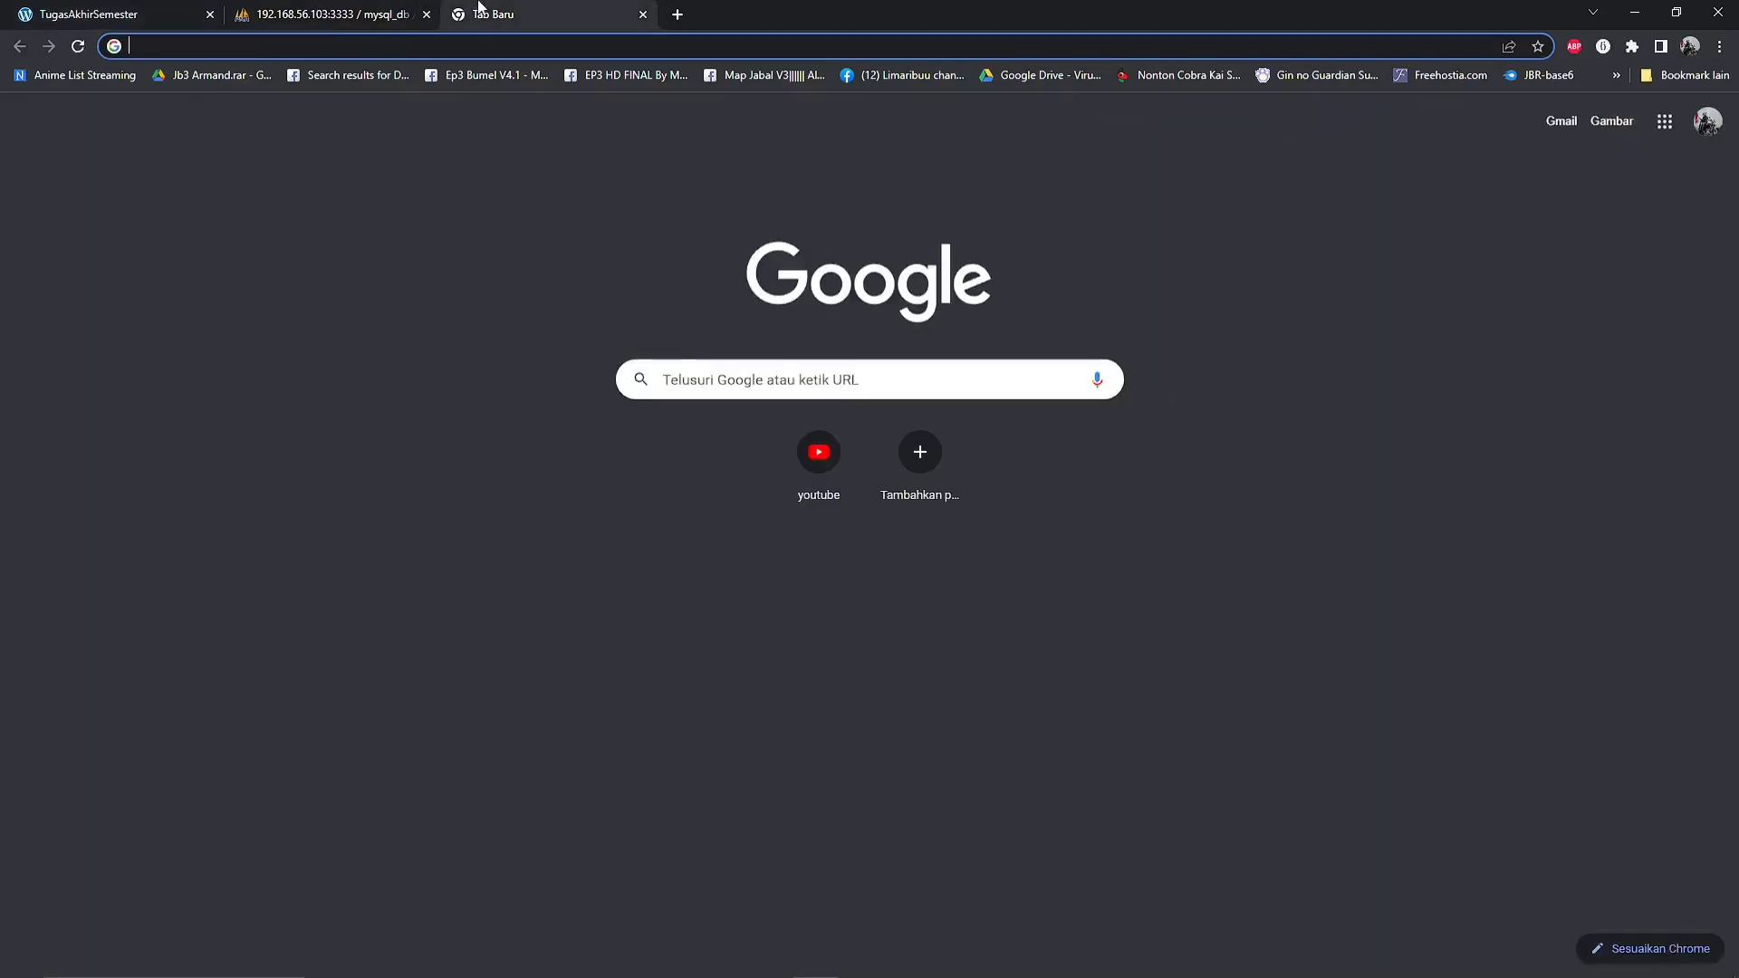
key(ctrl+v)
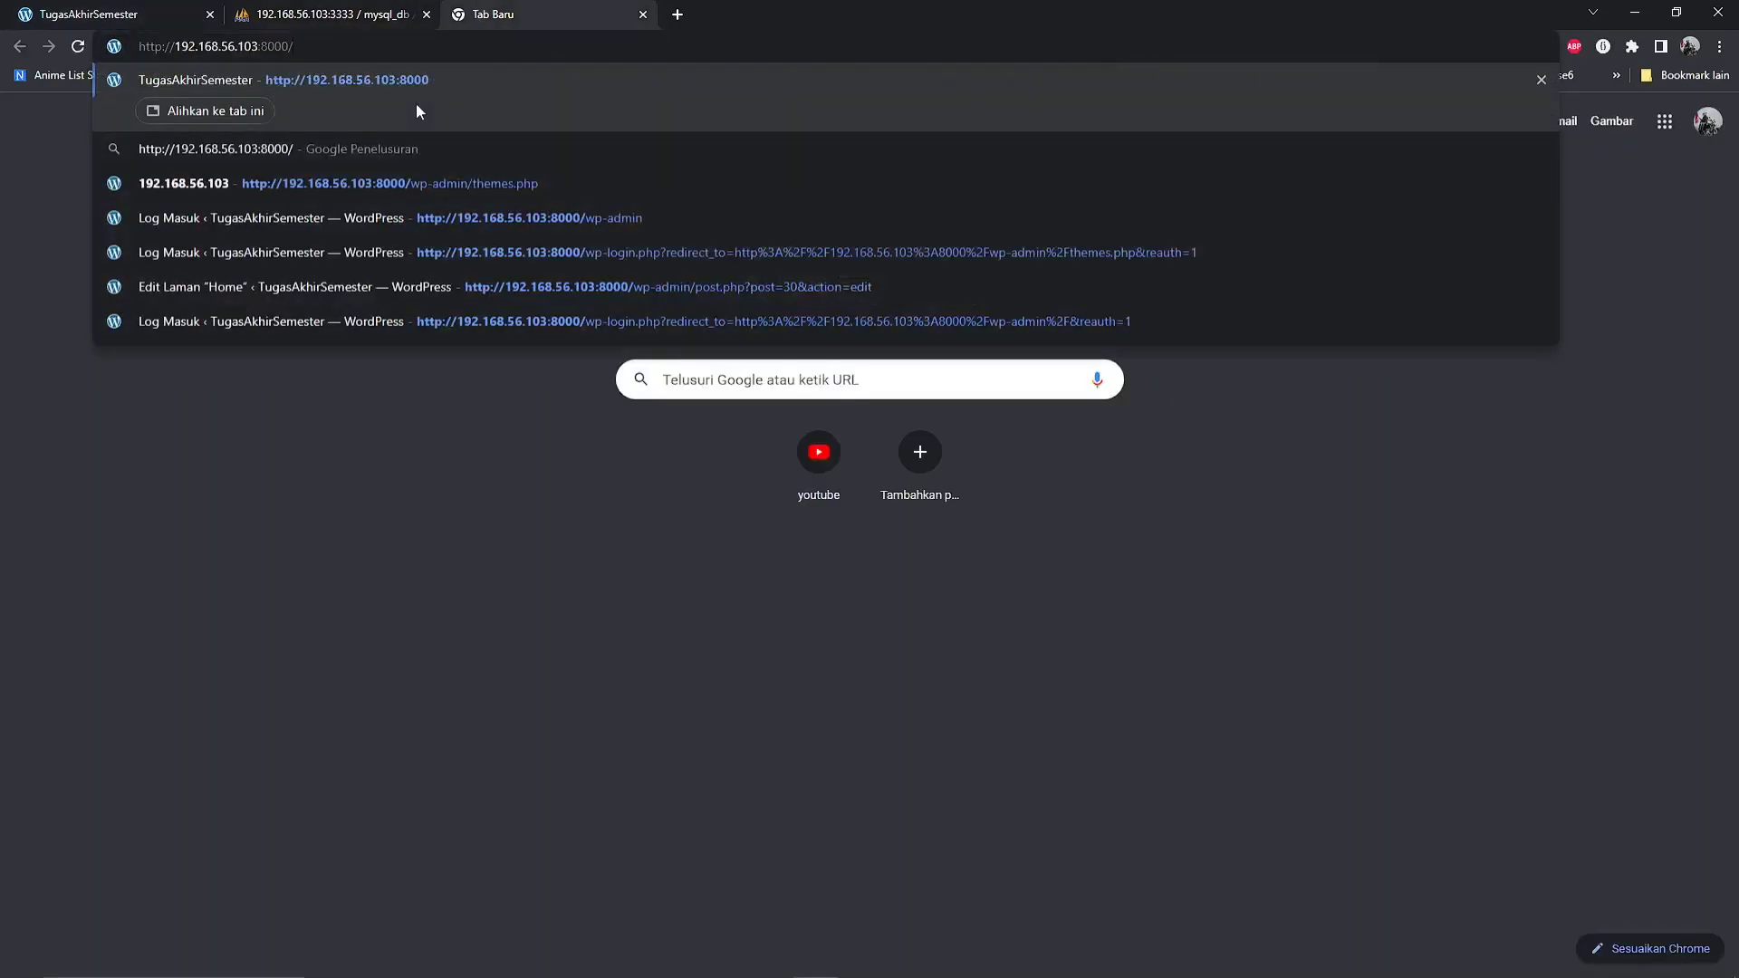
text(wp)
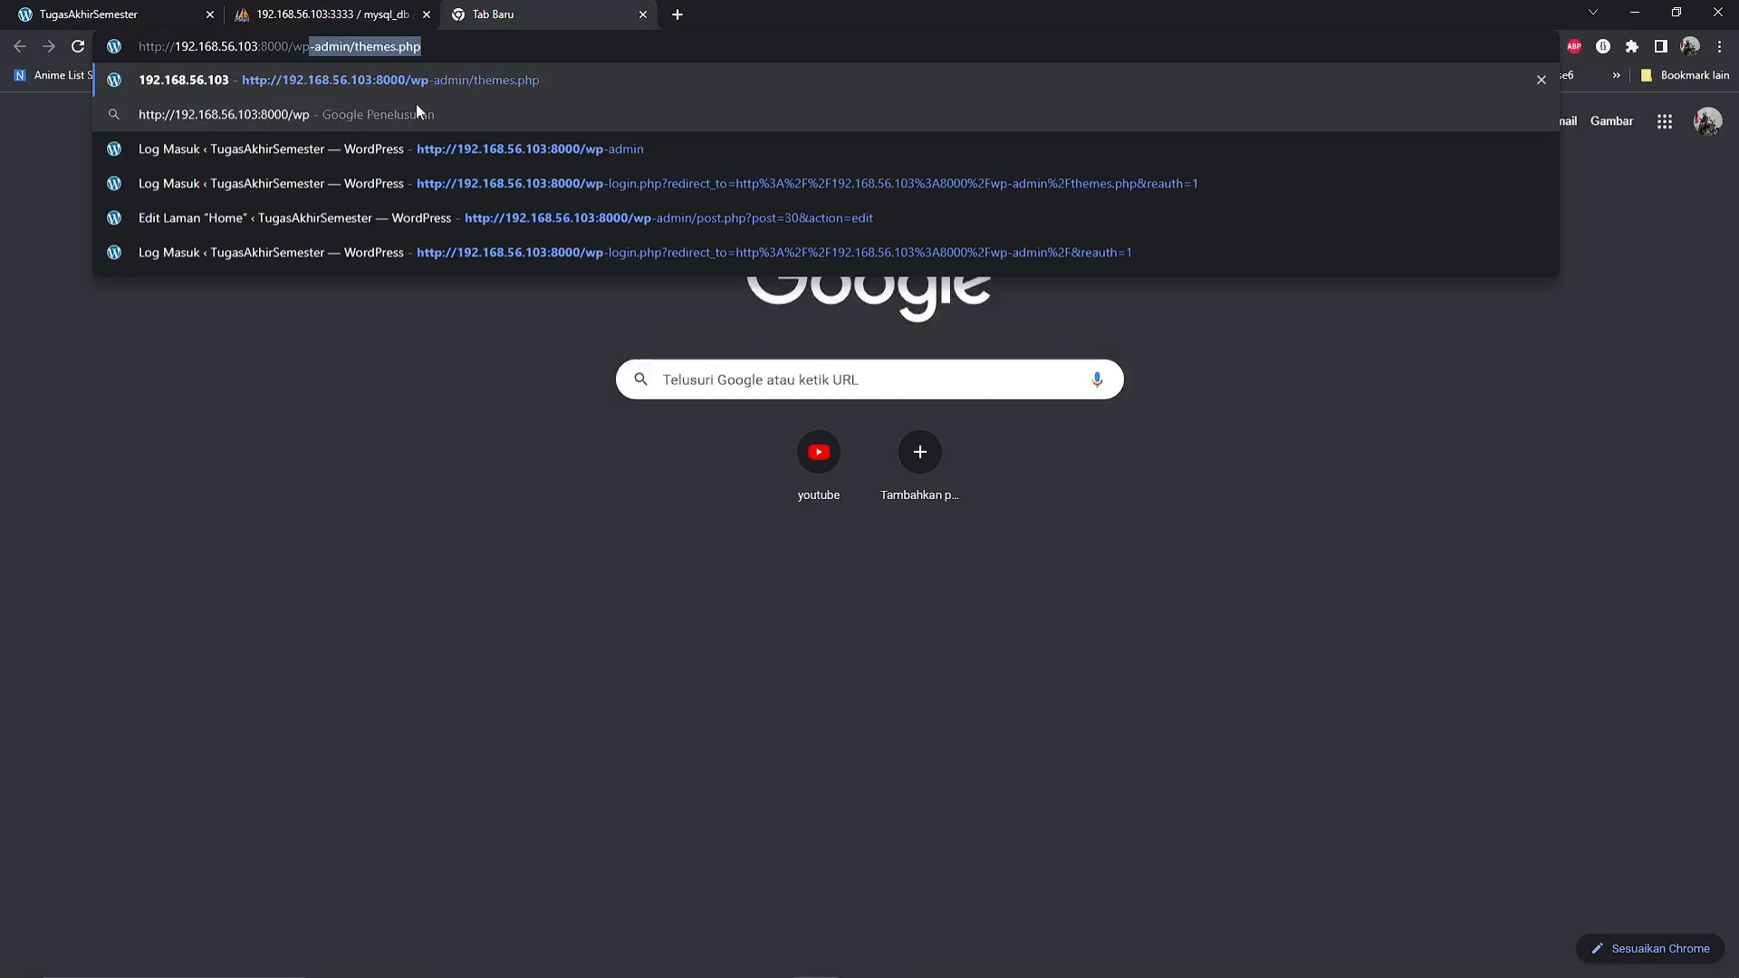
text(-admi)
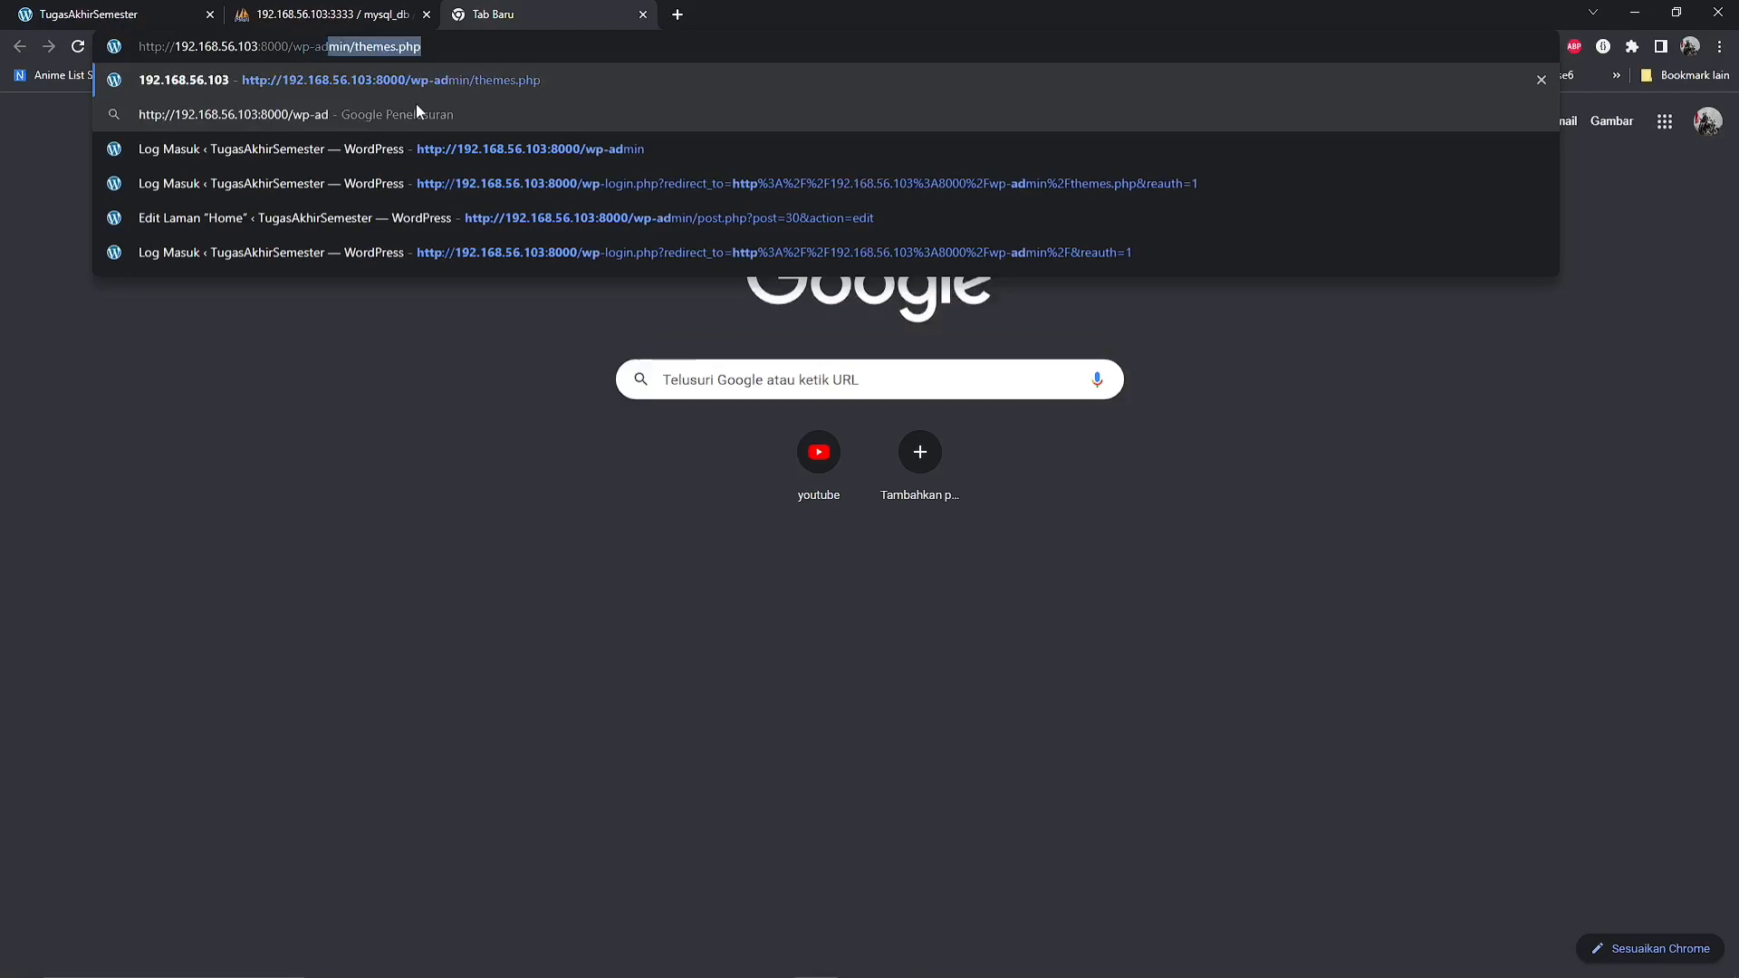
text(n)
key(Return)
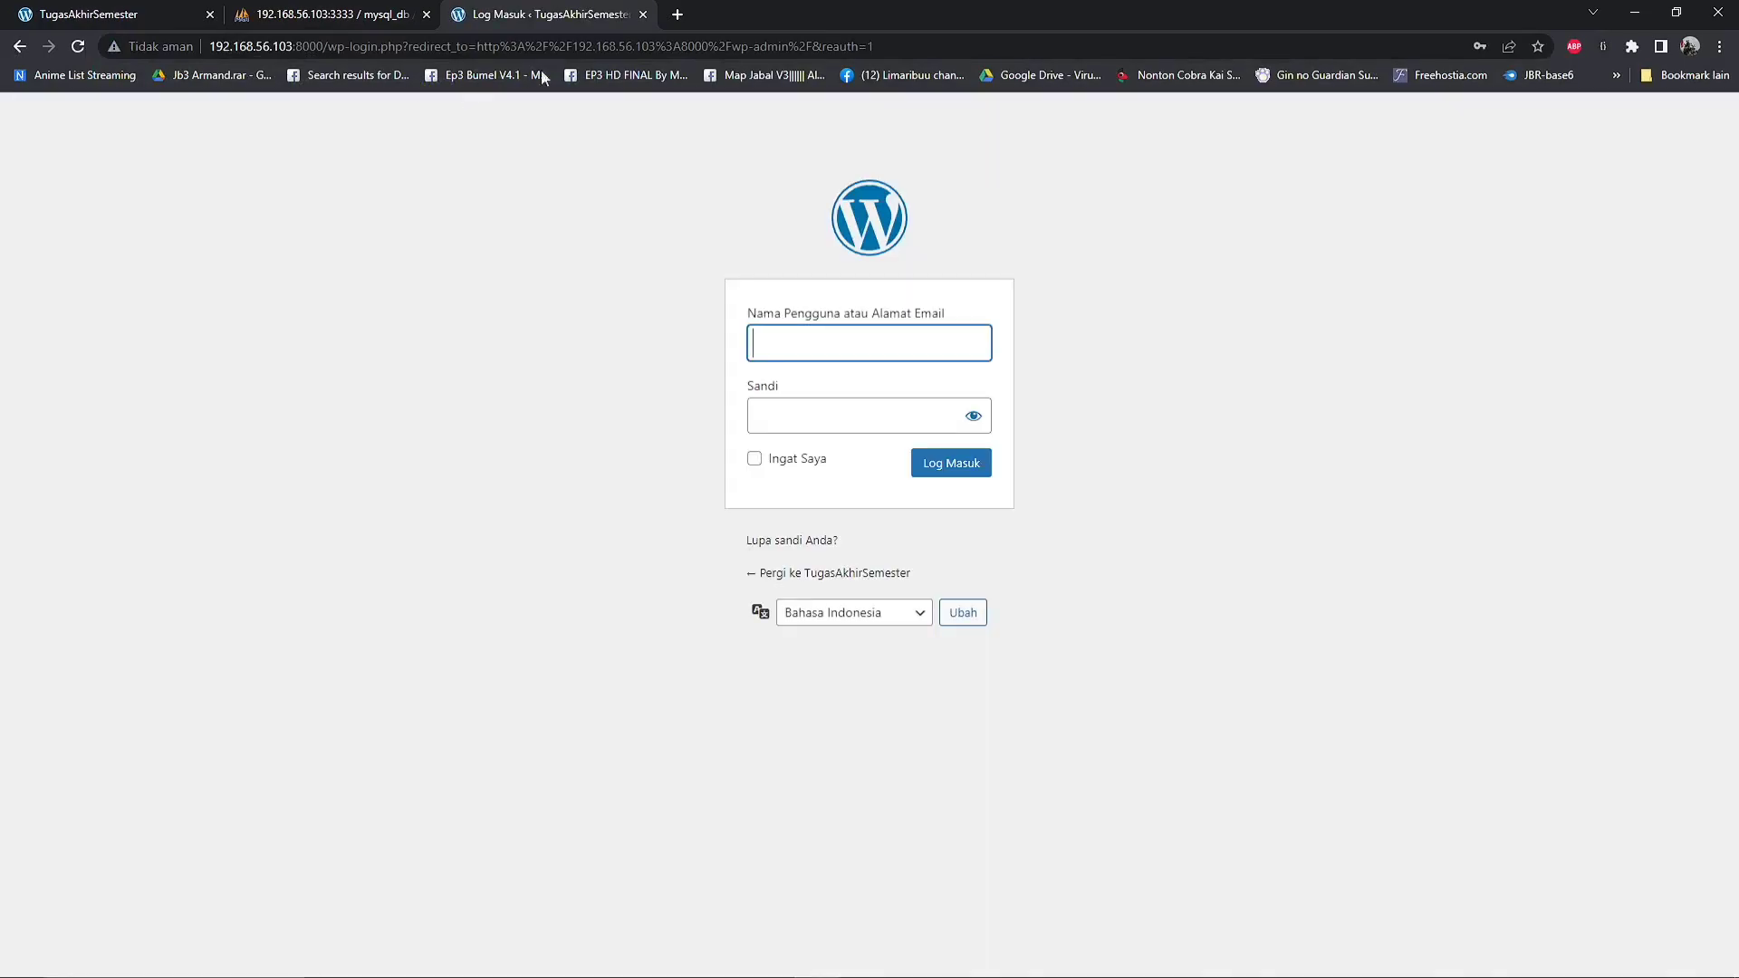
Log in to the WordPress admin with the saved username and account password
click(802, 353)
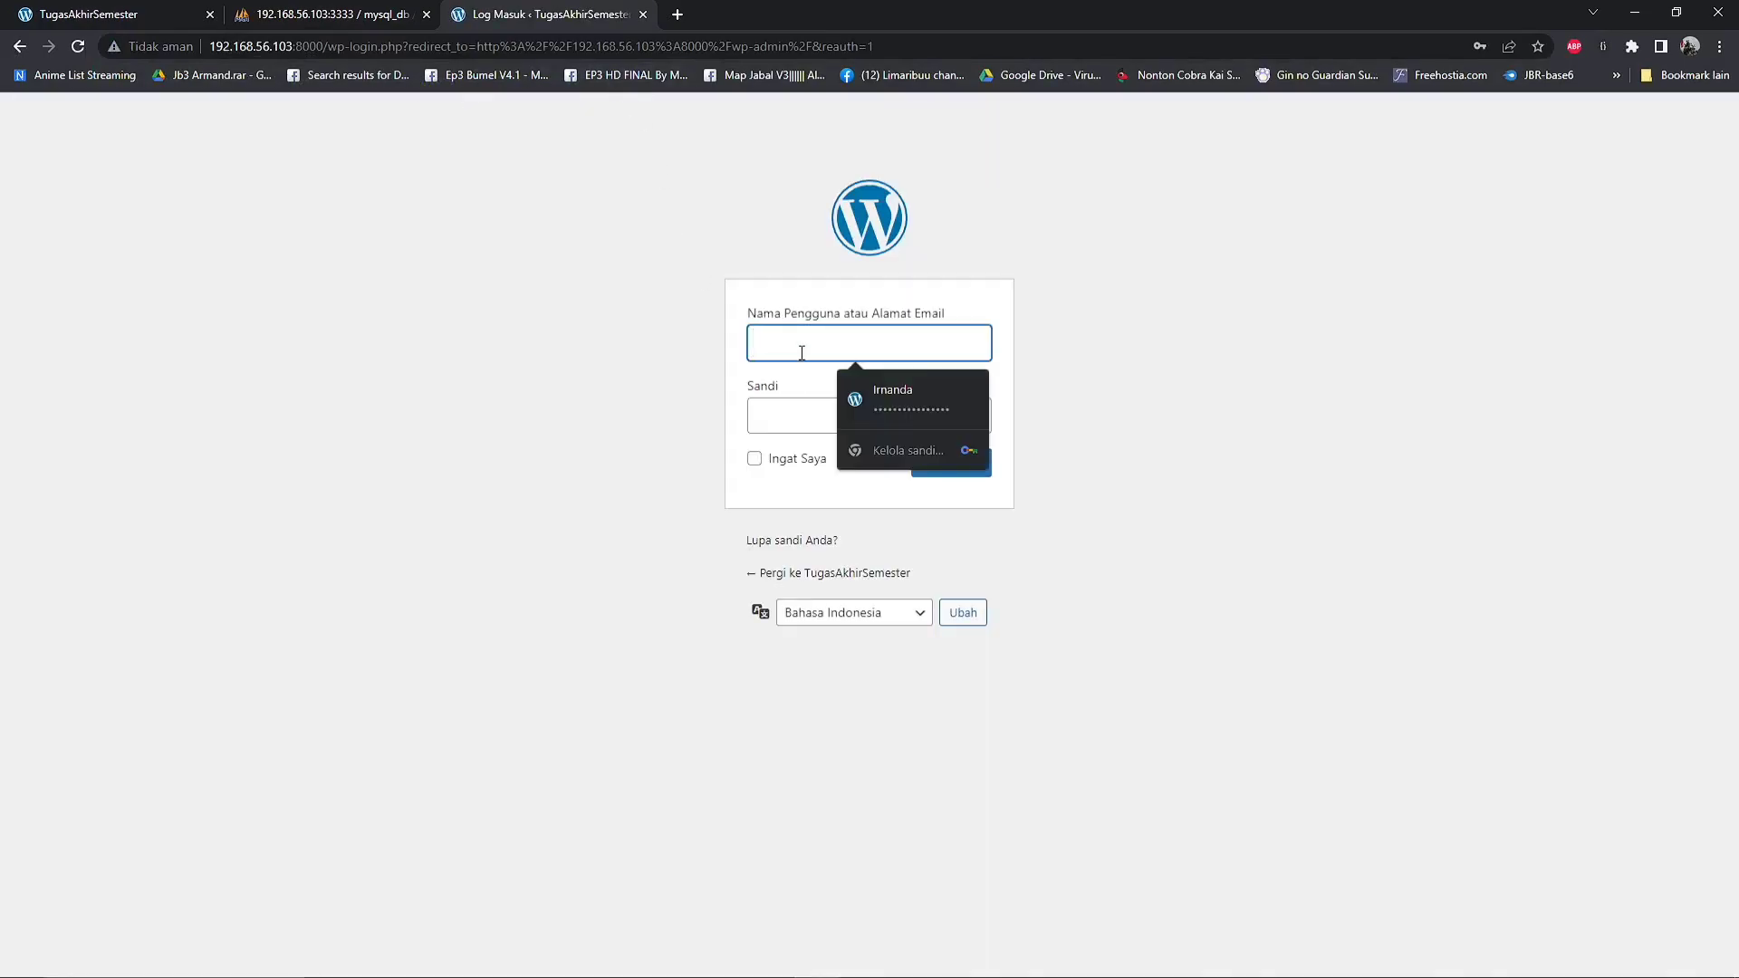
click(888, 399)
click(932, 481)
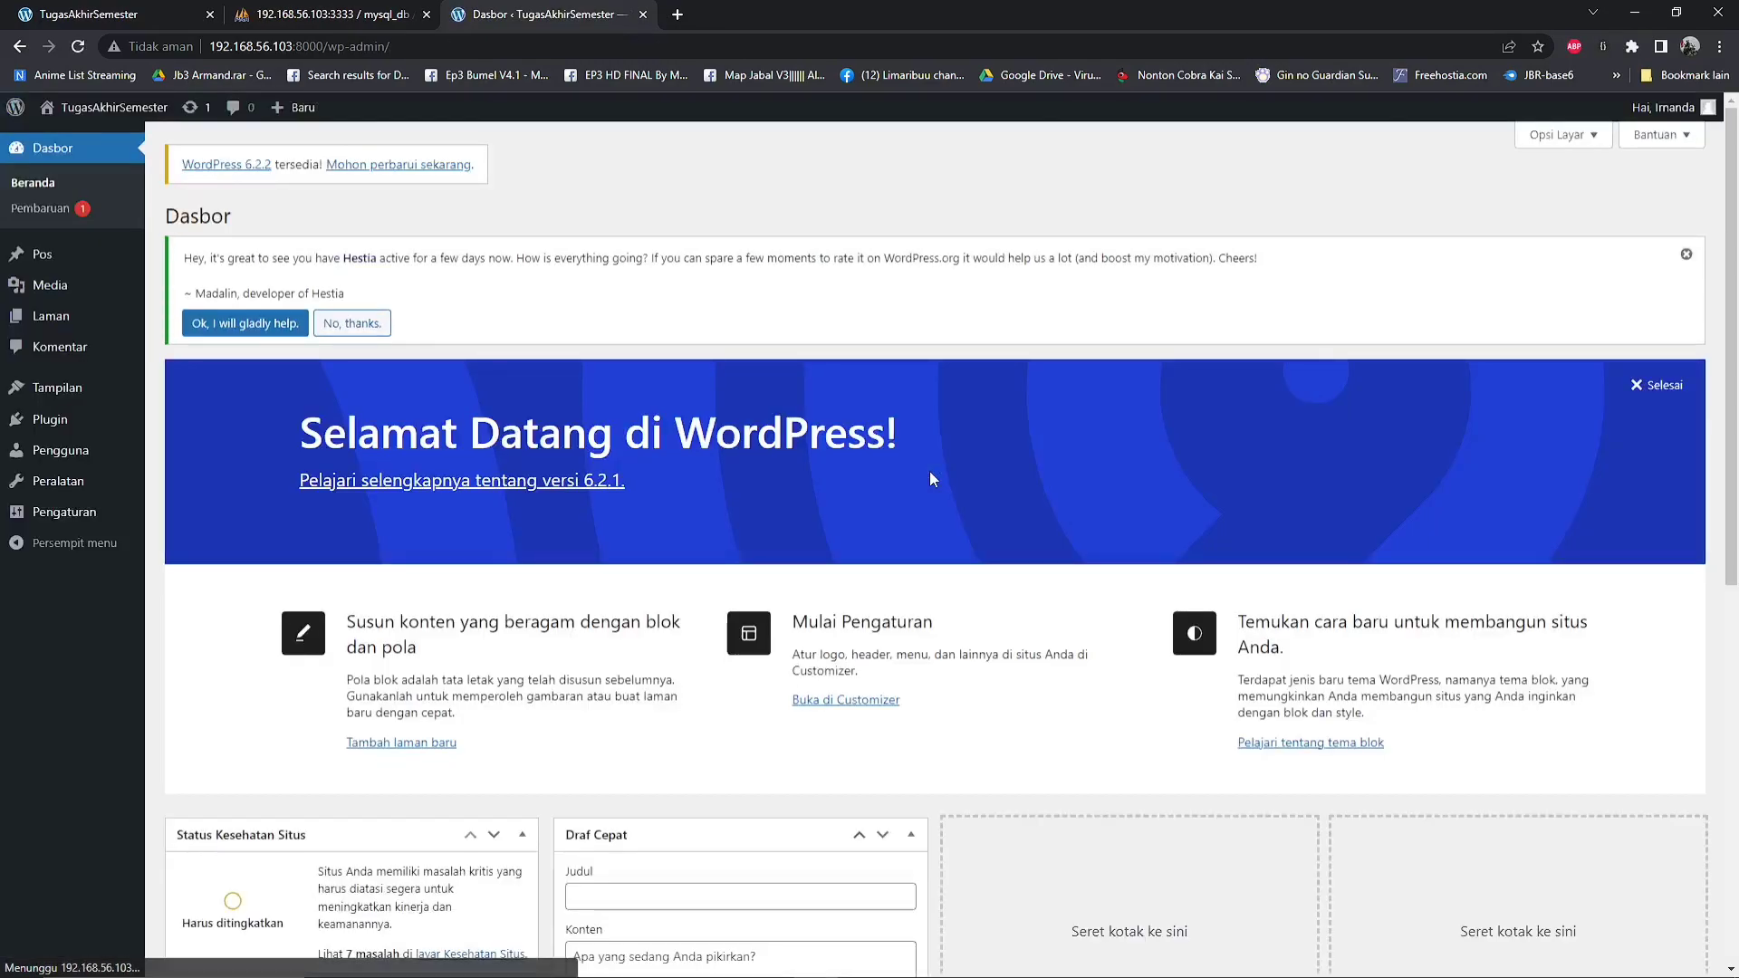
Look over the WordPress dashboard, check the site's public home page and return to the dashboard
scroll(670, 729, down, 2)
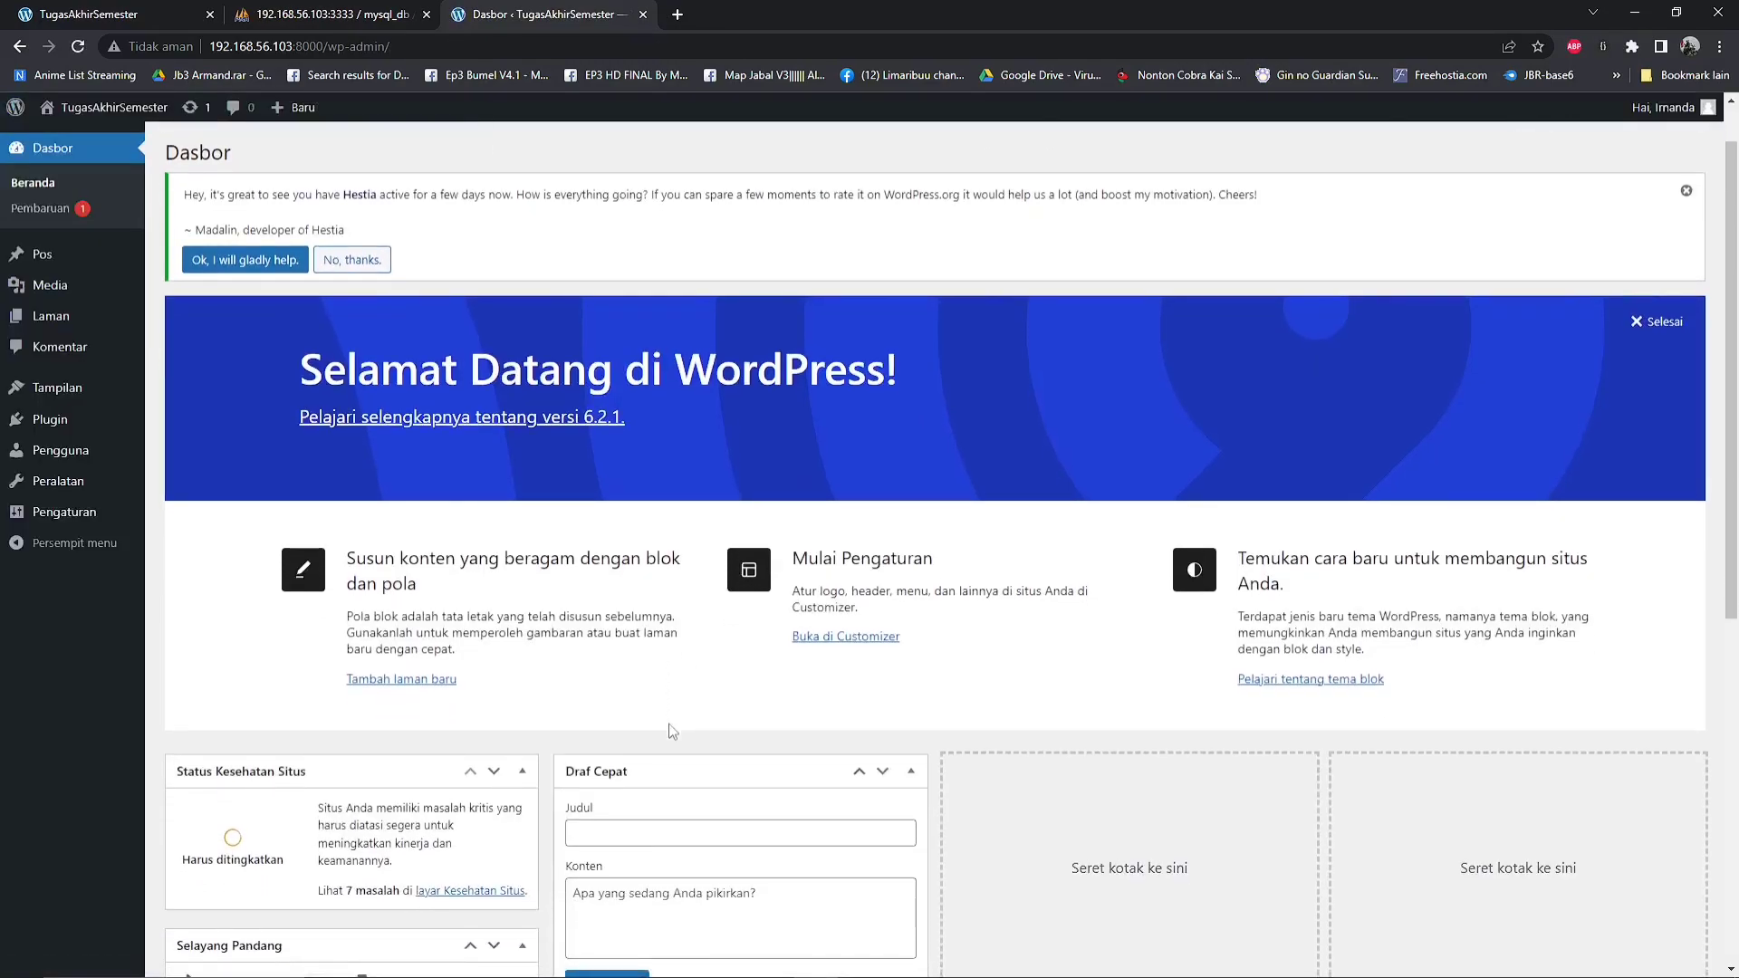
scroll(671, 729, down, 5)
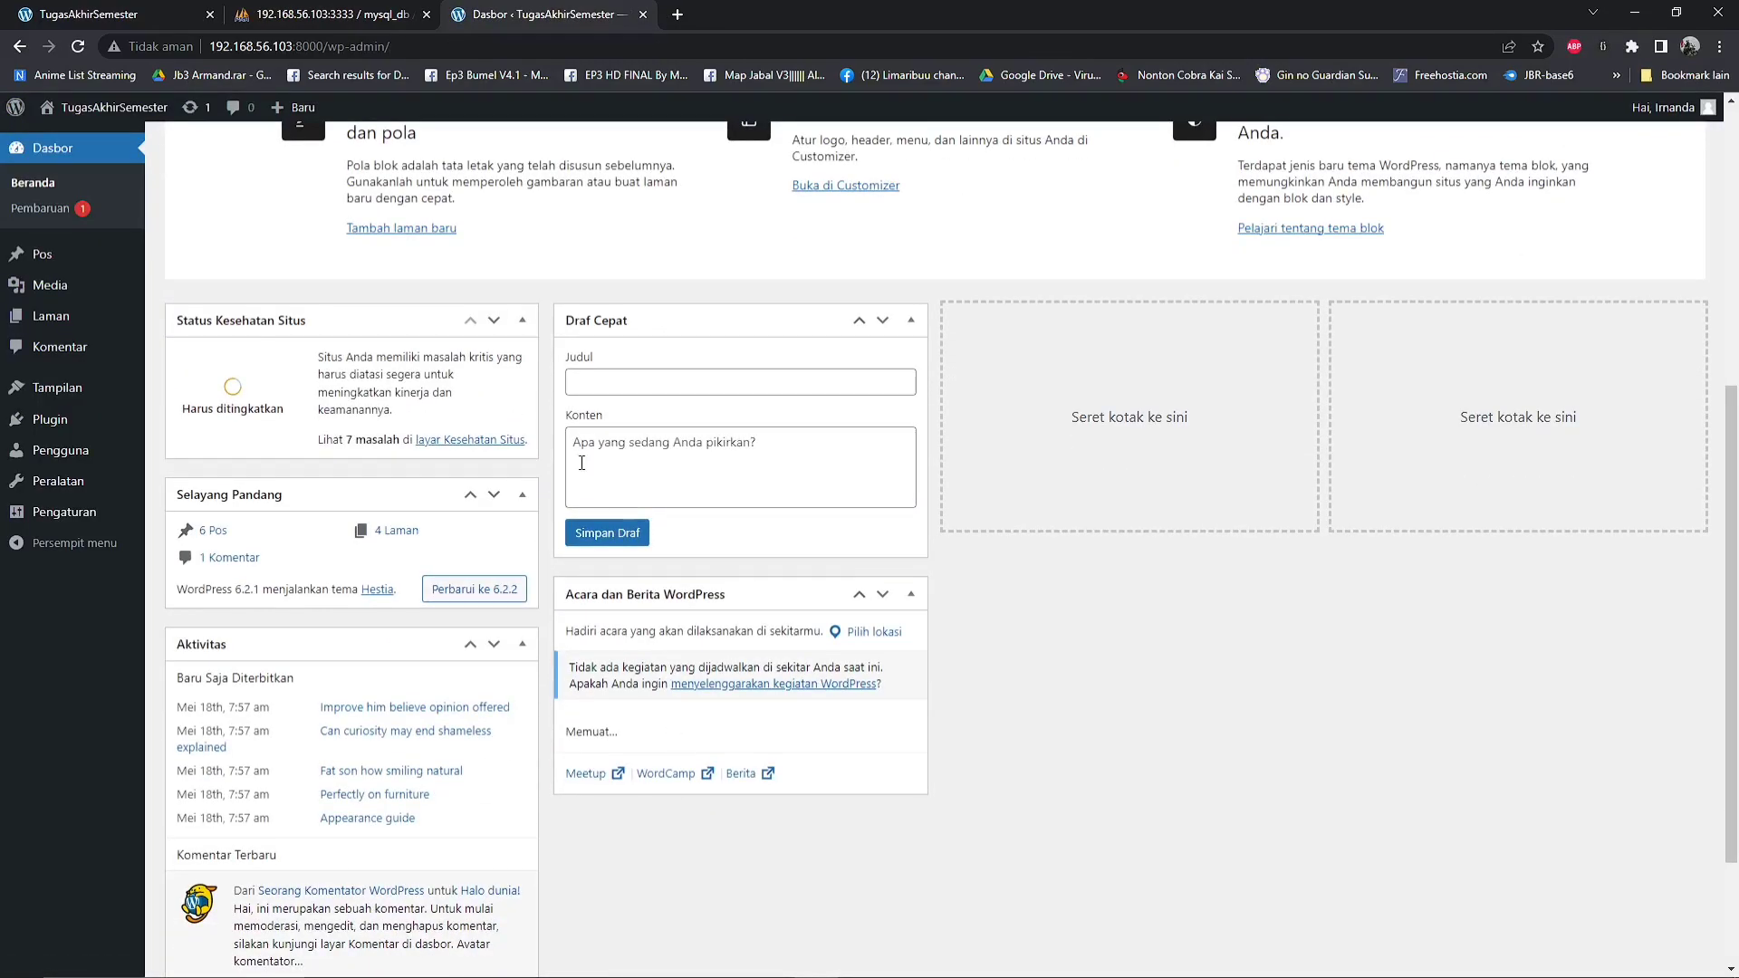
scroll(581, 462, up, 6)
click(163, 7)
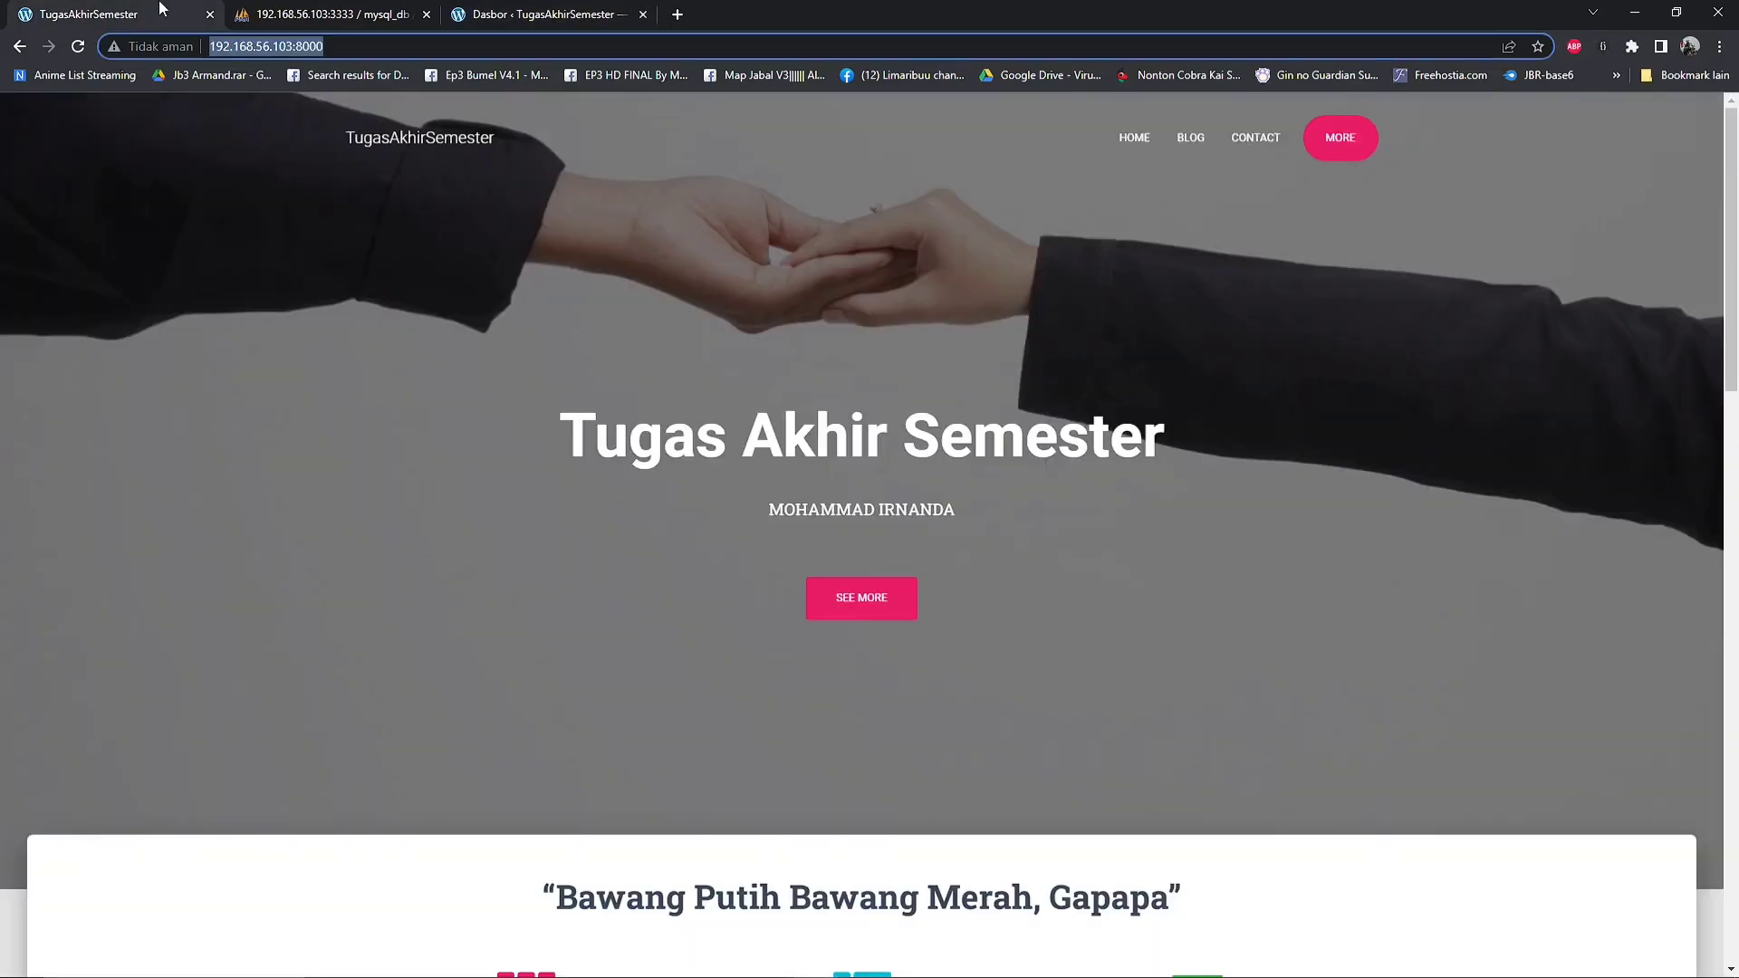
click(516, 8)
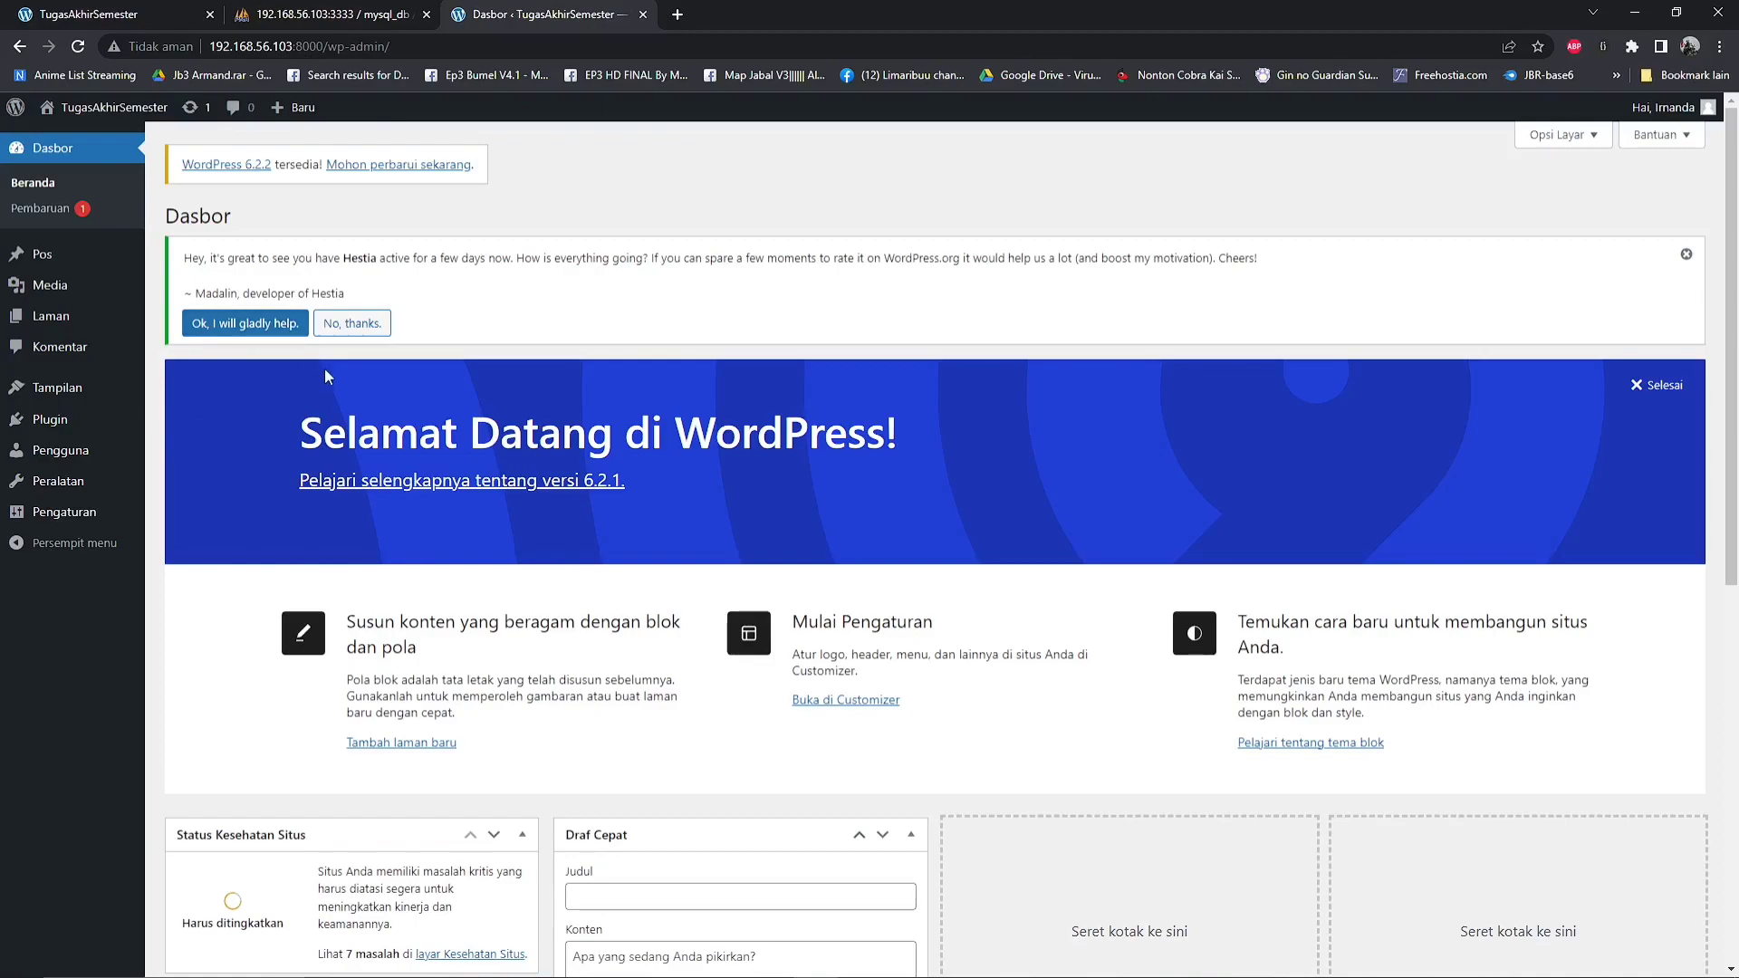
Open the Hestia Options page, viewing the site's home page and the wordpress_db tables in phpMyAdmin while it loads
mouse_move(80, 388)
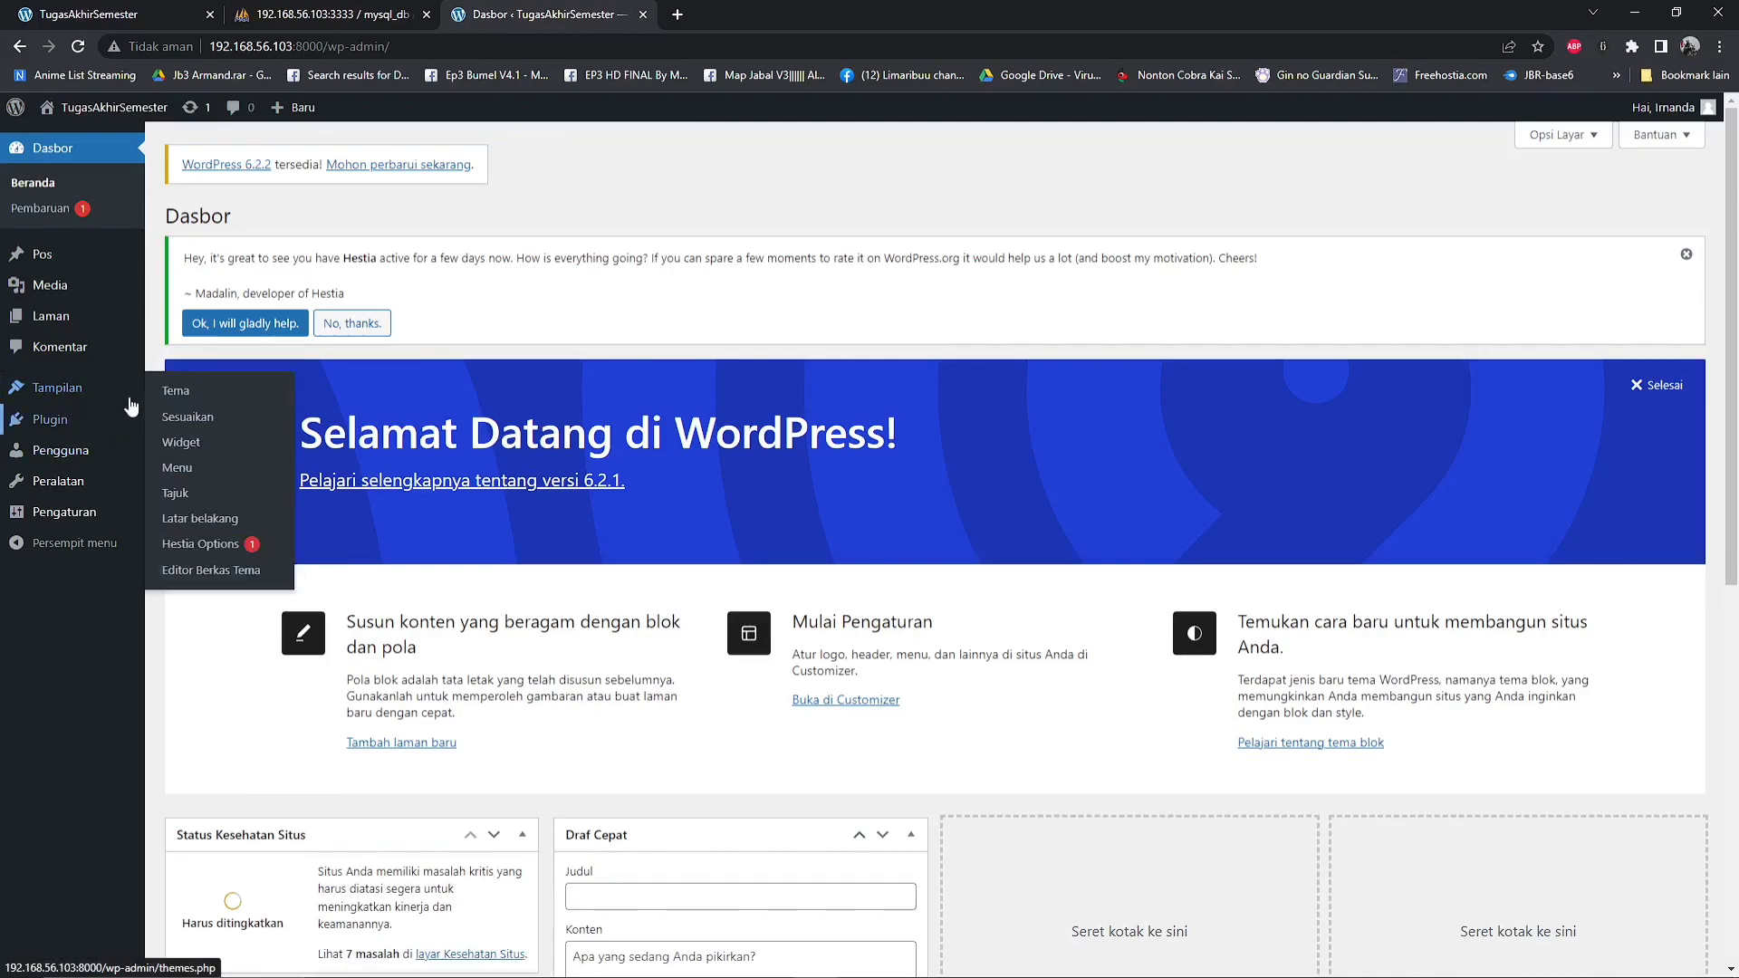
click(210, 546)
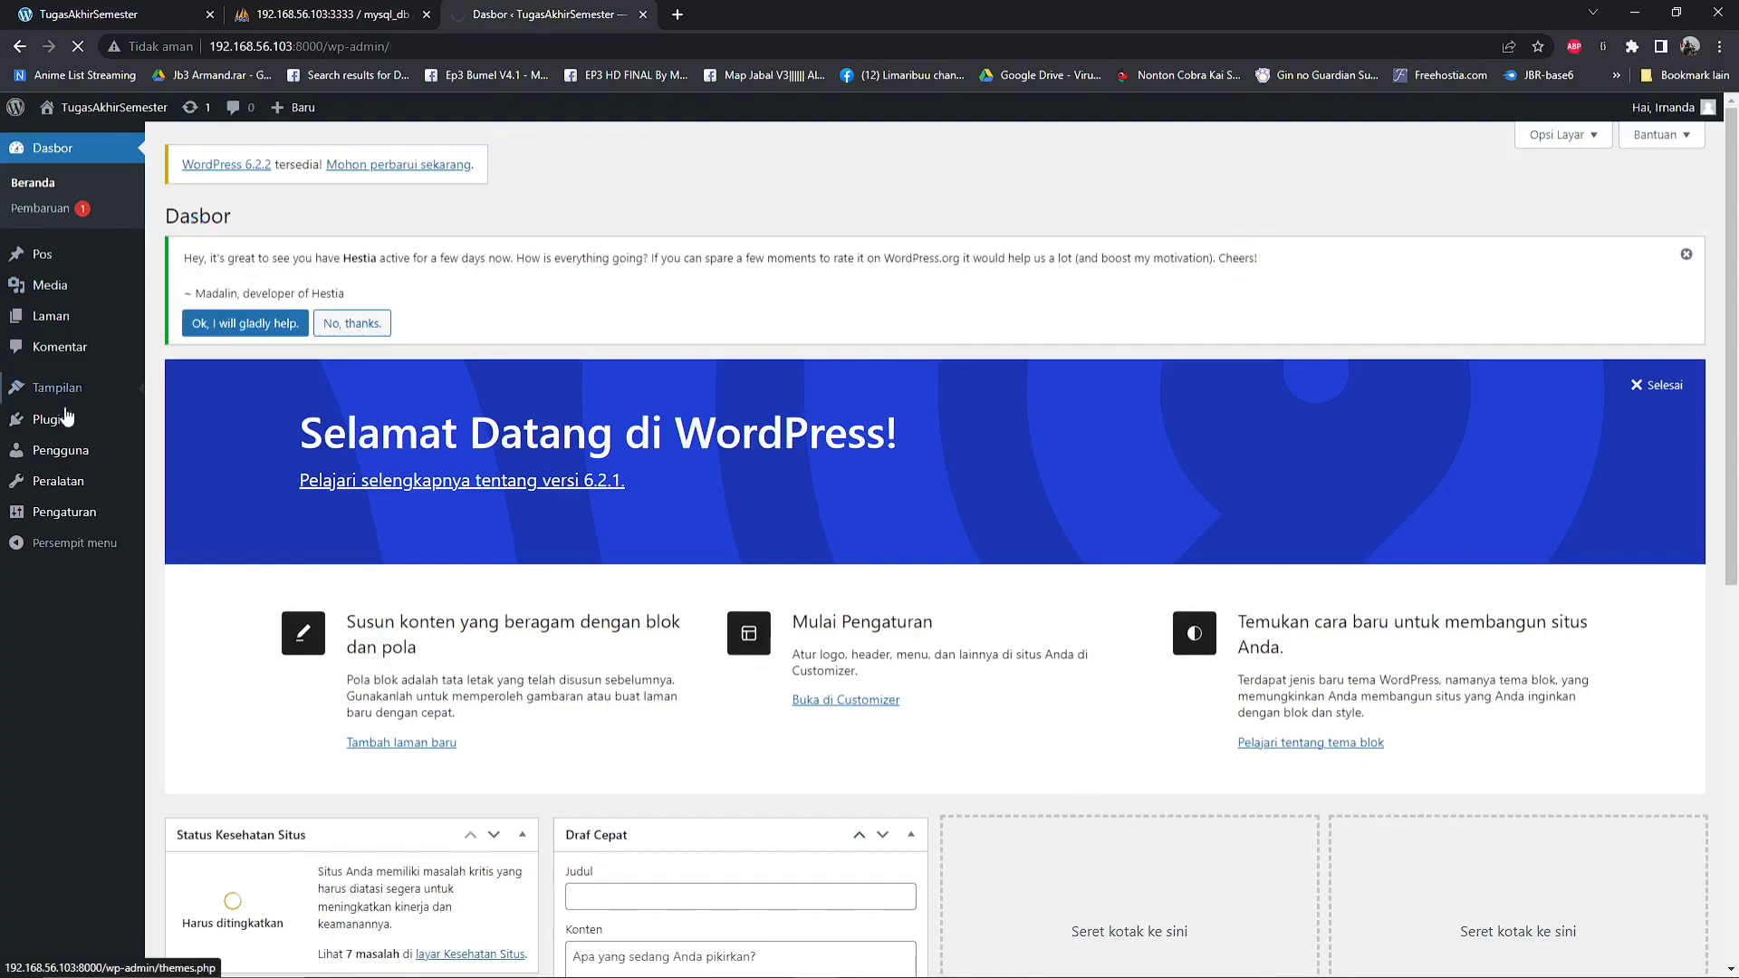
click(365, 8)
click(95, 11)
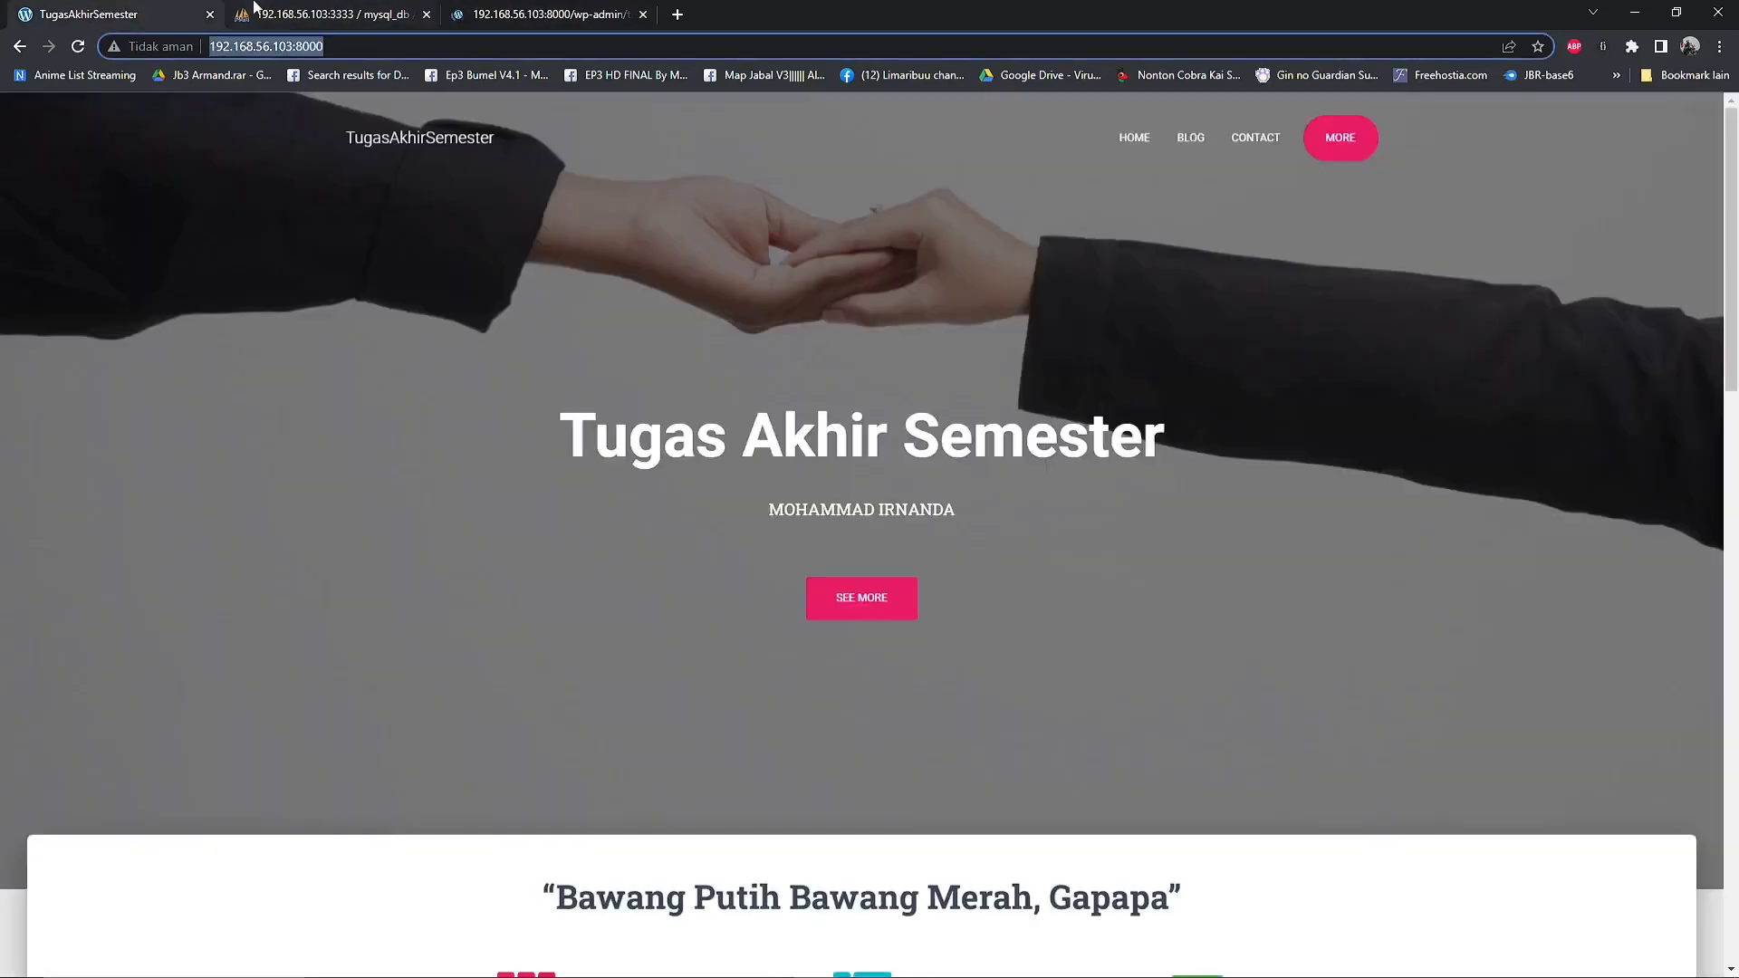
click(299, 9)
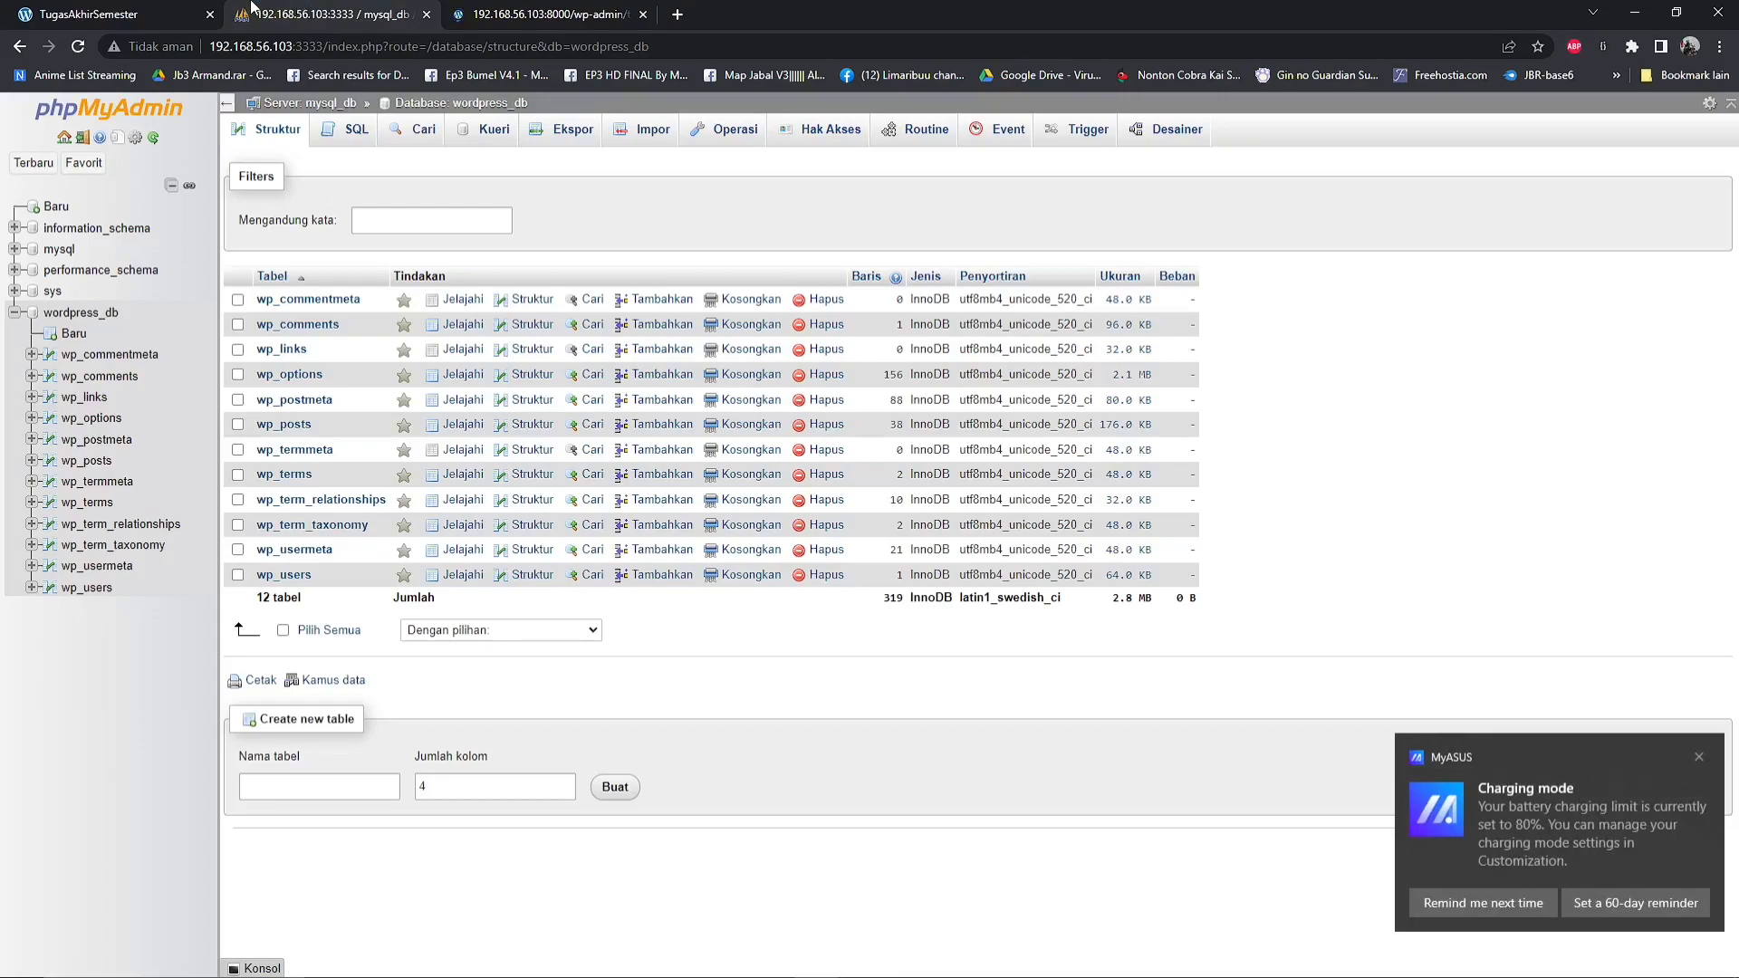
click(549, 11)
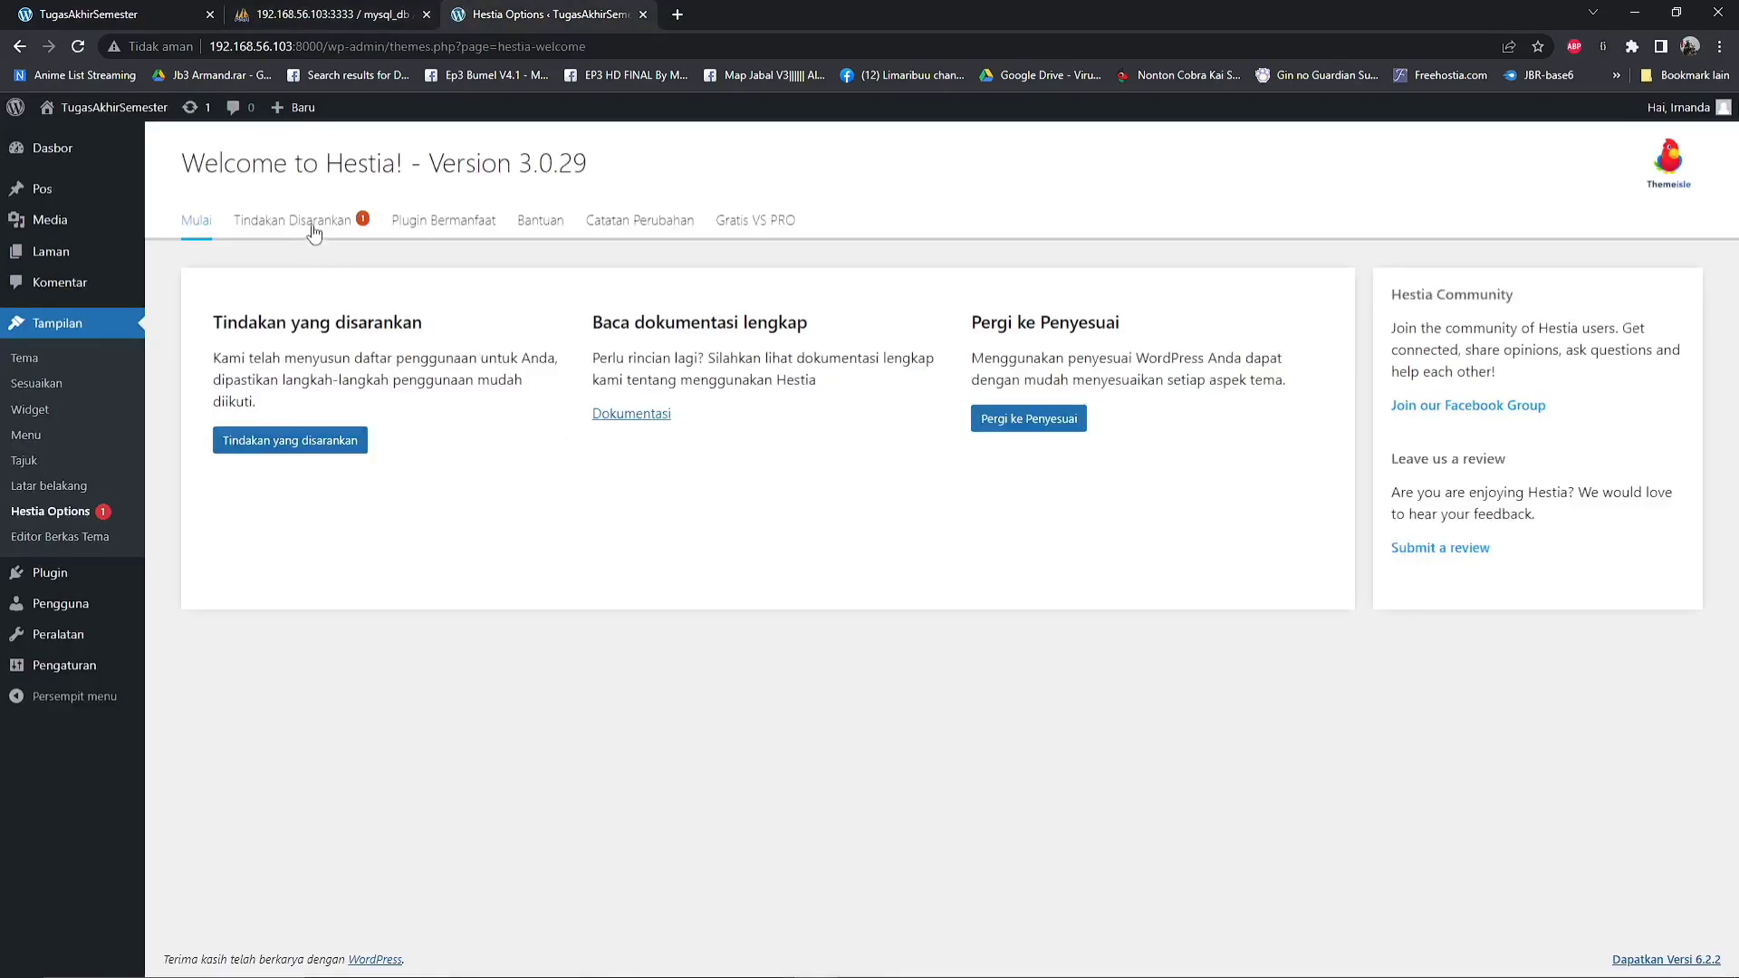
View the installed WordPress themes and open the page for adding a new theme
click(51, 358)
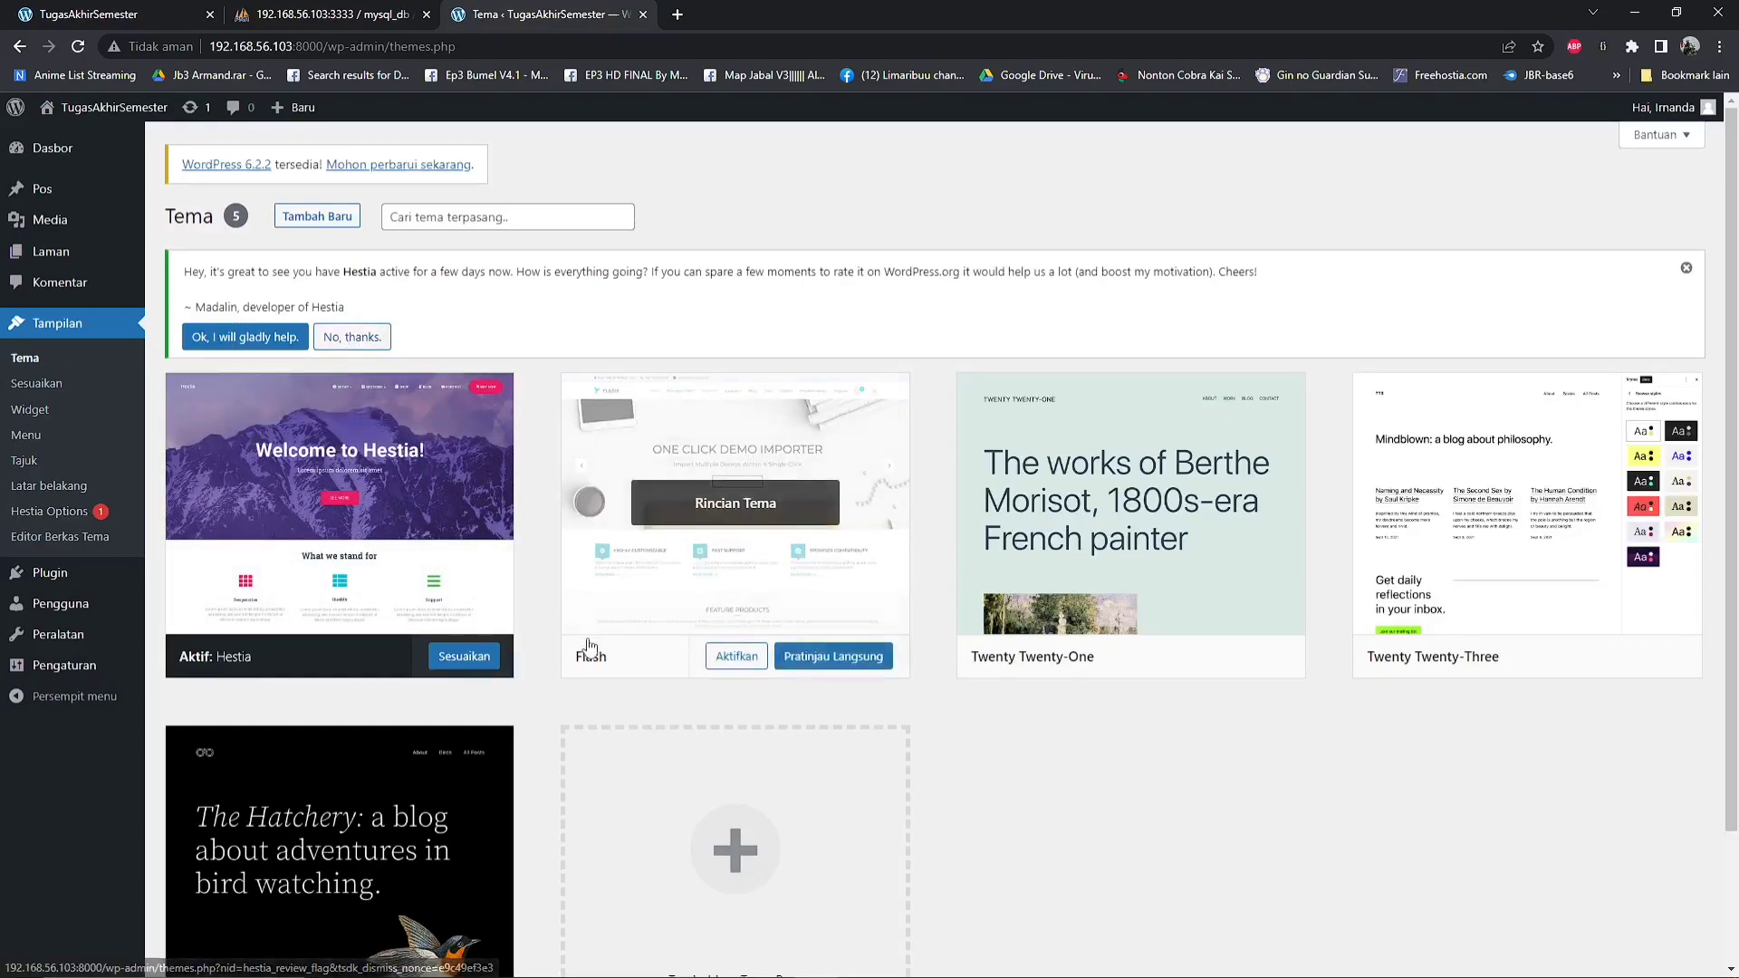
scroll(634, 561, down, 2)
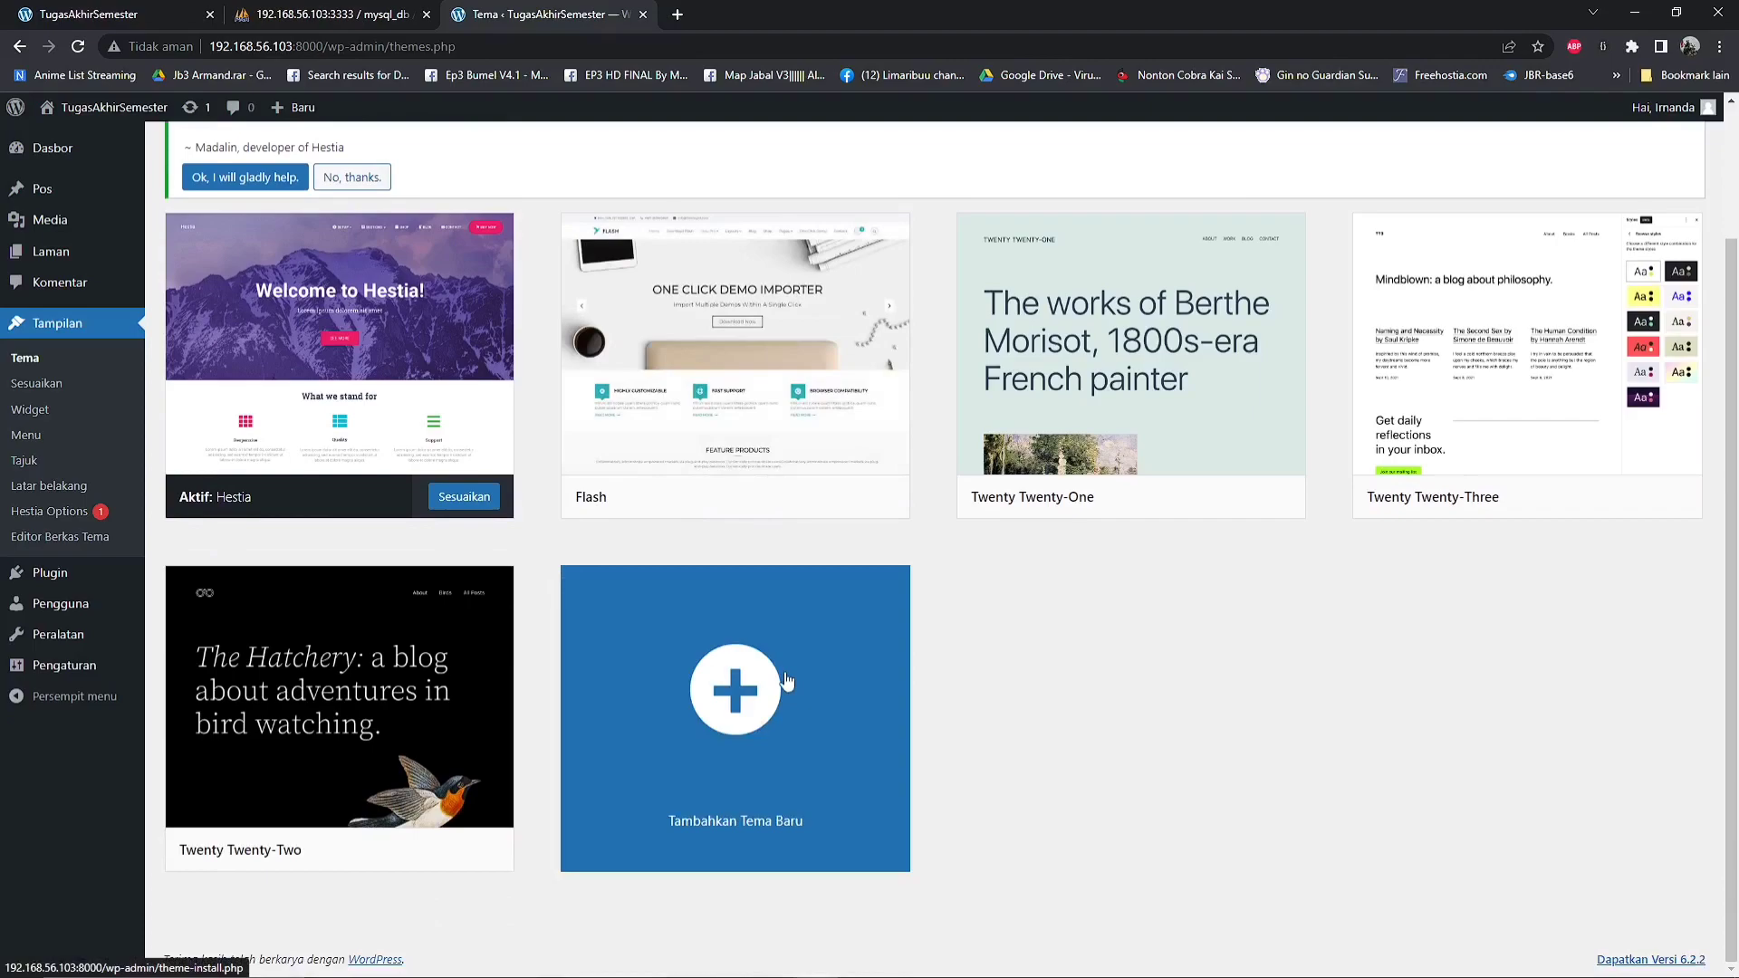
click(727, 702)
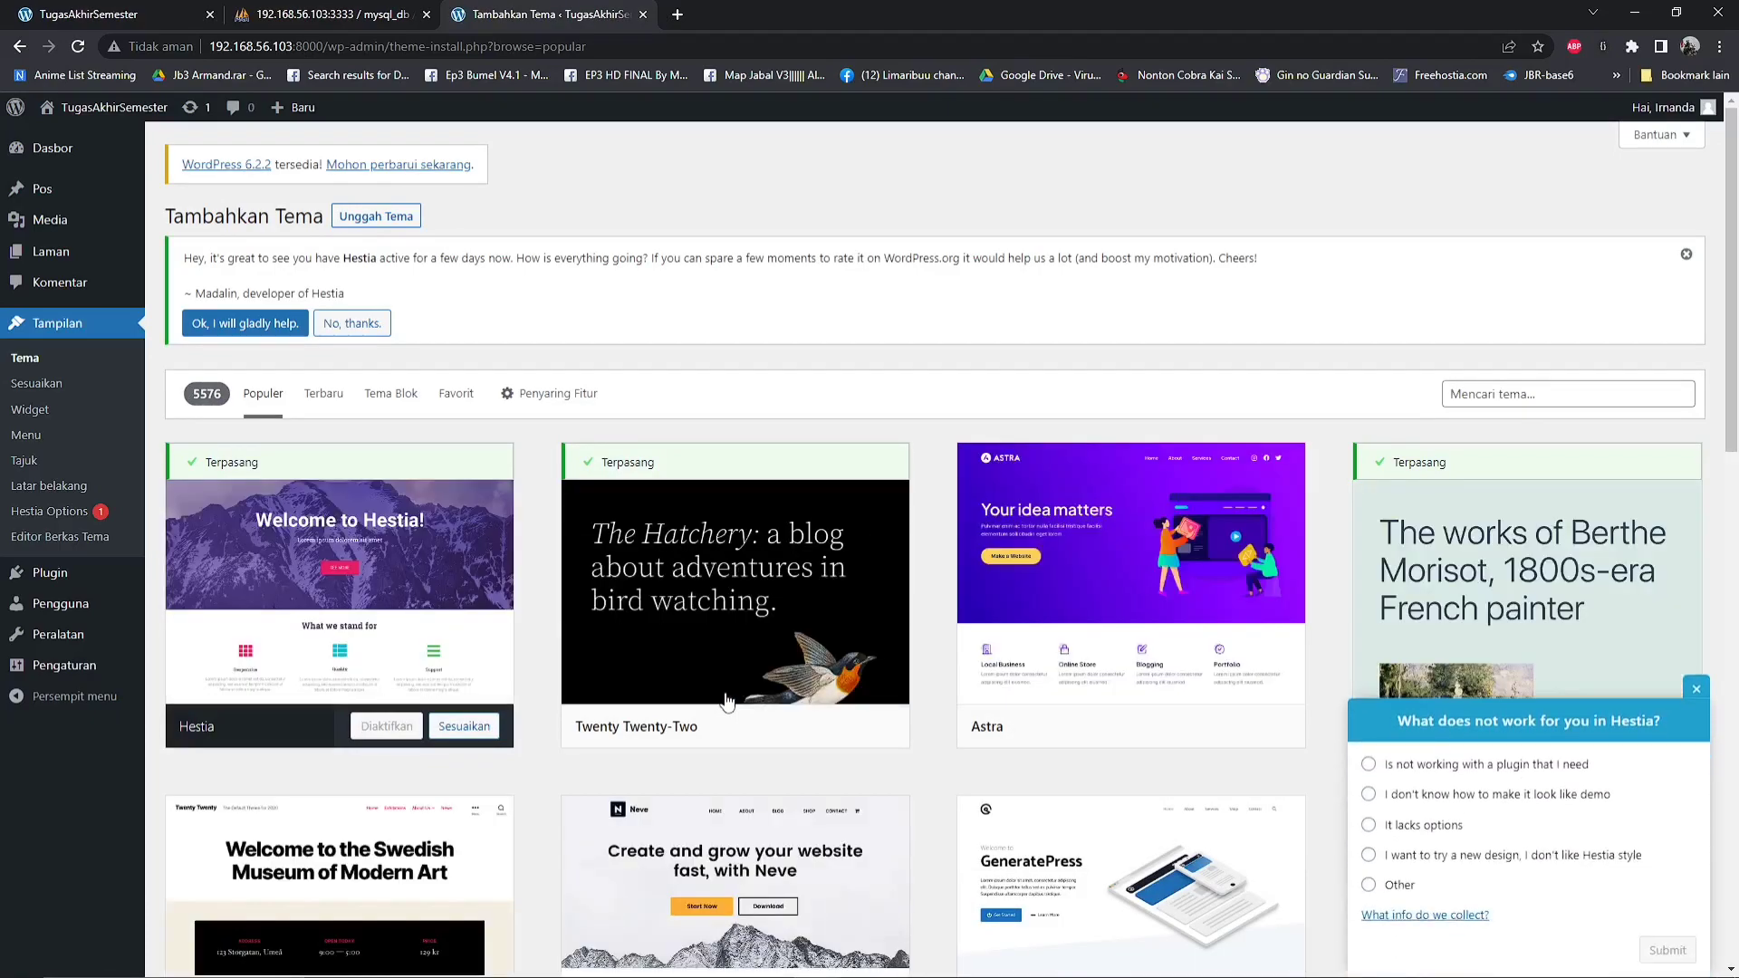
Browse the popular themes offered for installation, including Astra, Neve, Sydney and Zakra
scroll(727, 700, down, 7)
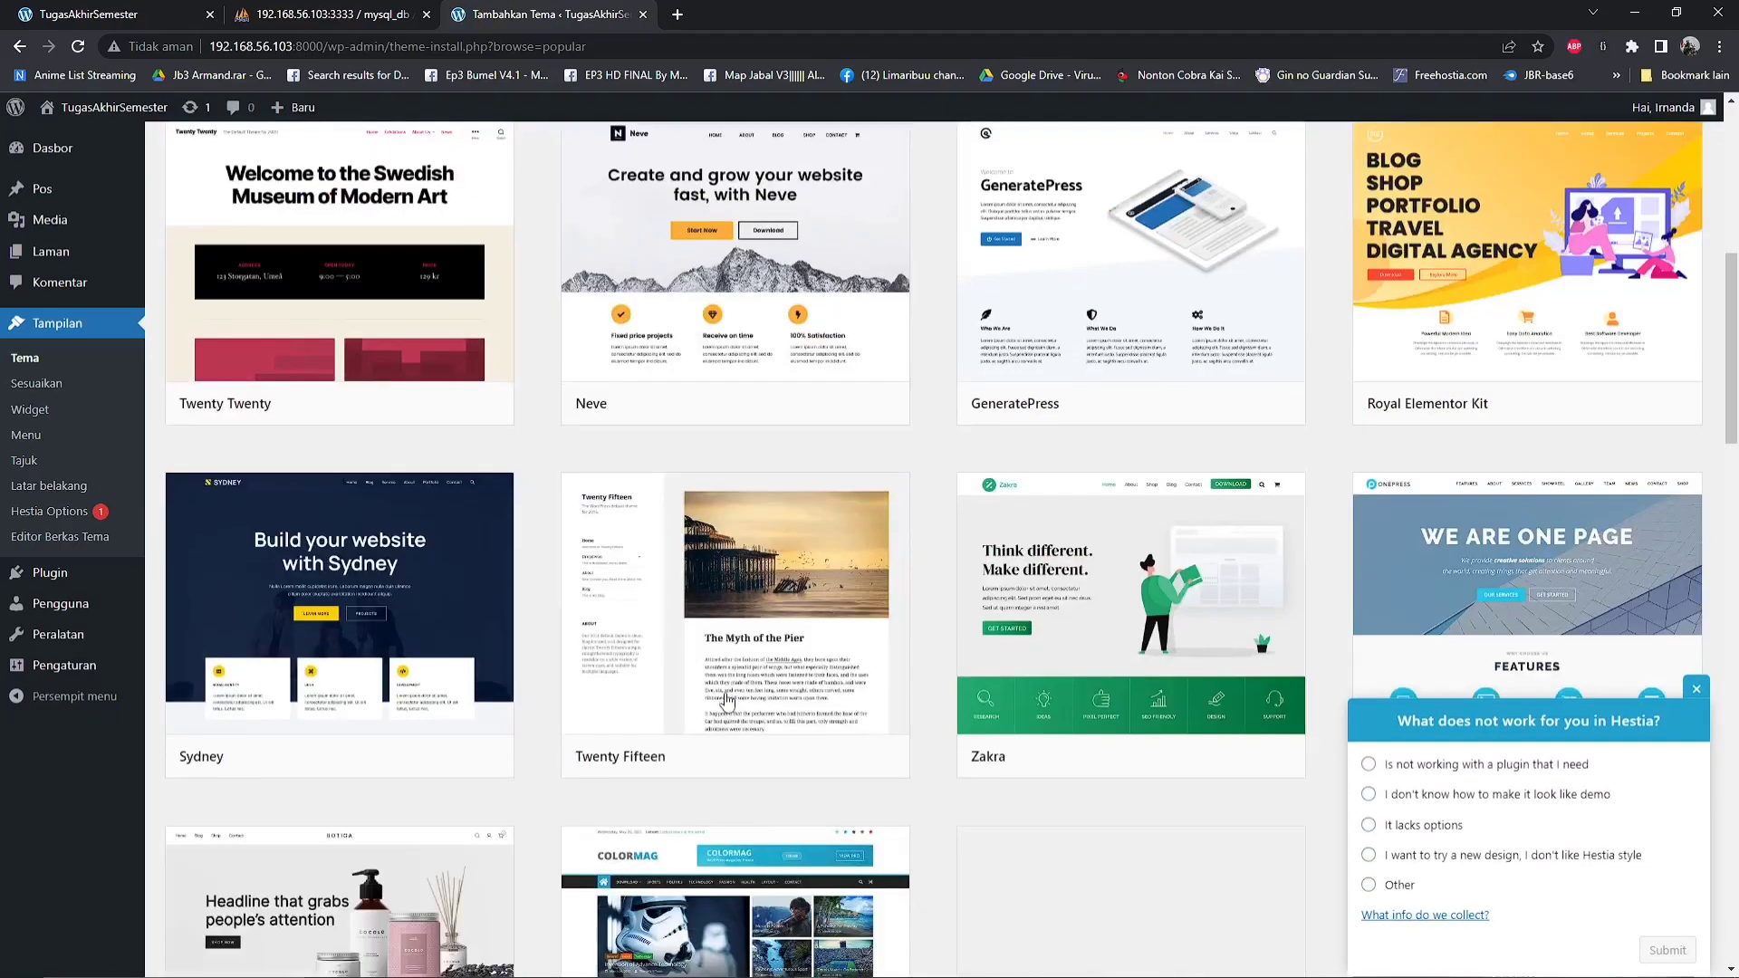
scroll(727, 699, down, 5)
scroll(727, 699, down, 5)
scroll(727, 699, up, 17)
scroll(727, 699, down, 6)
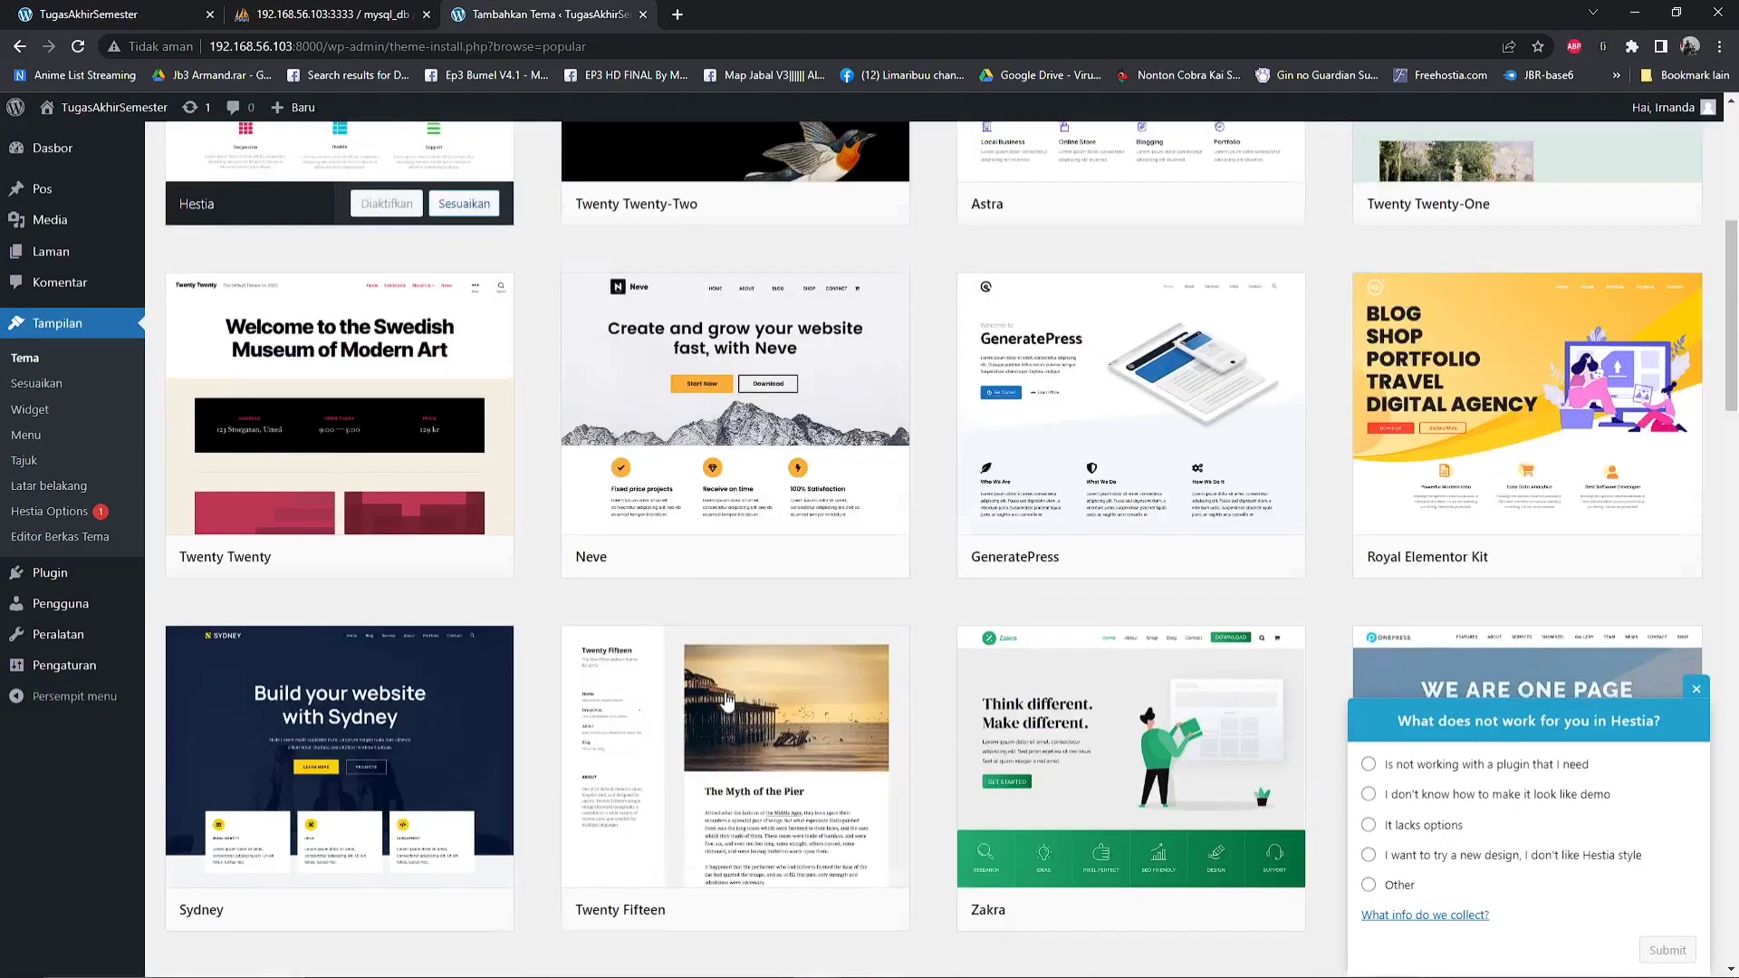
scroll(728, 700, up, 5)
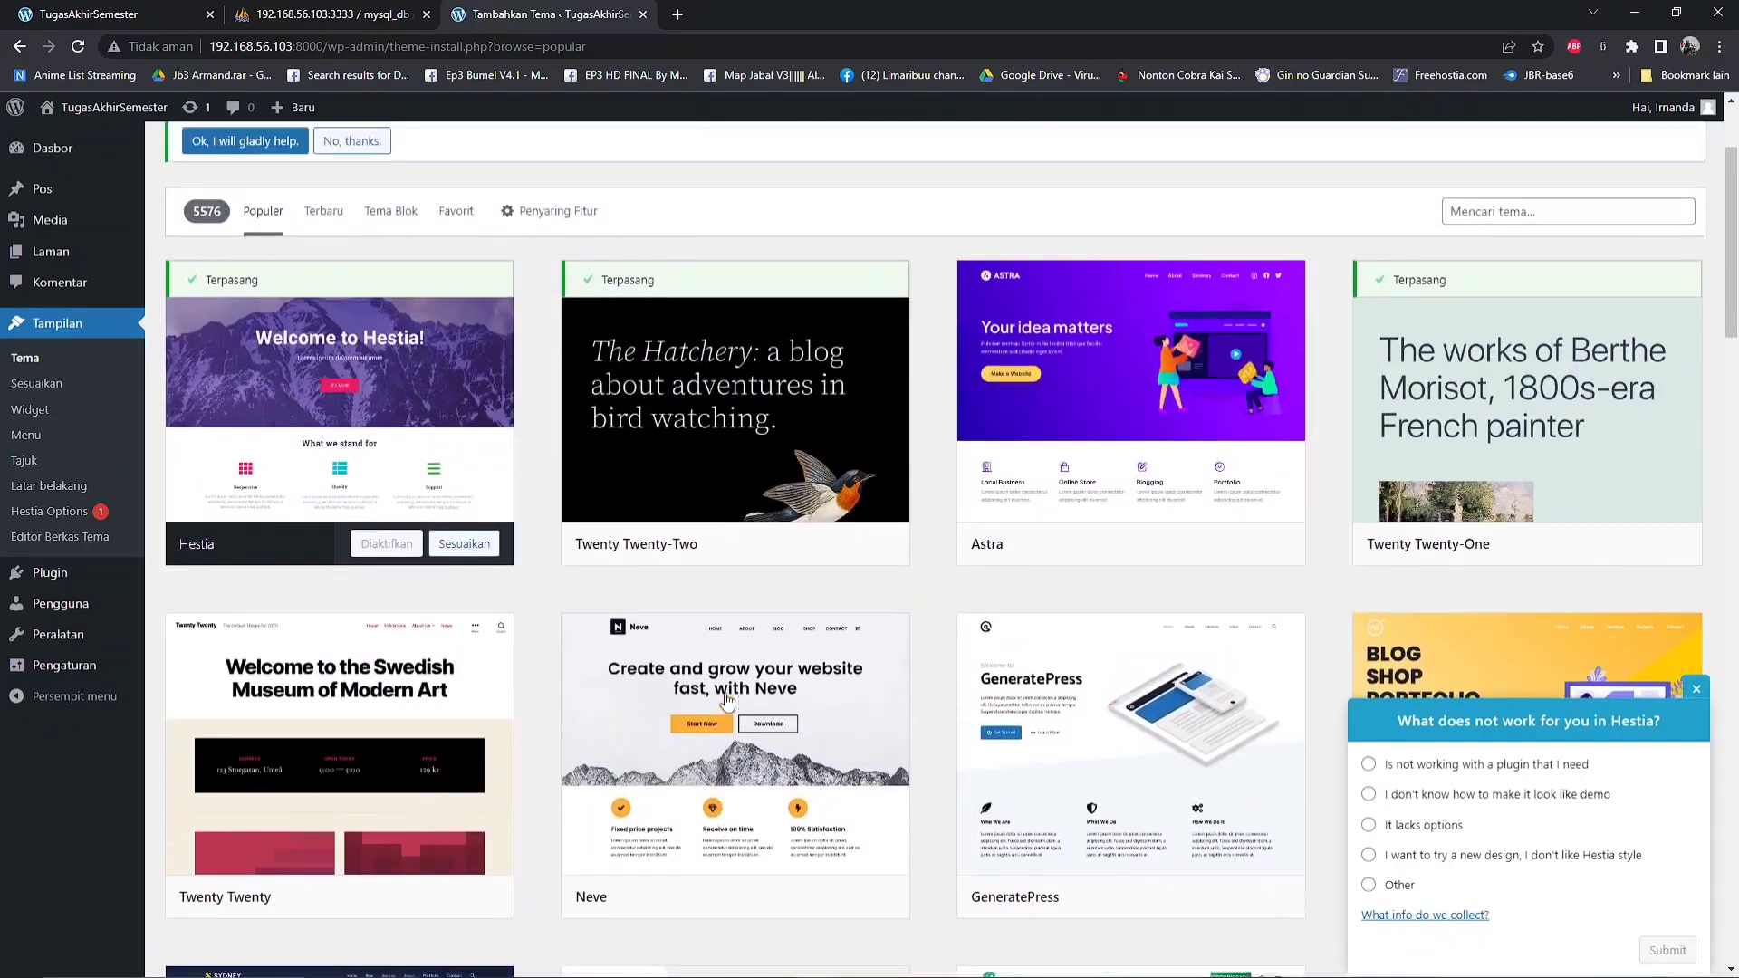
mouse_move(1062, 387)
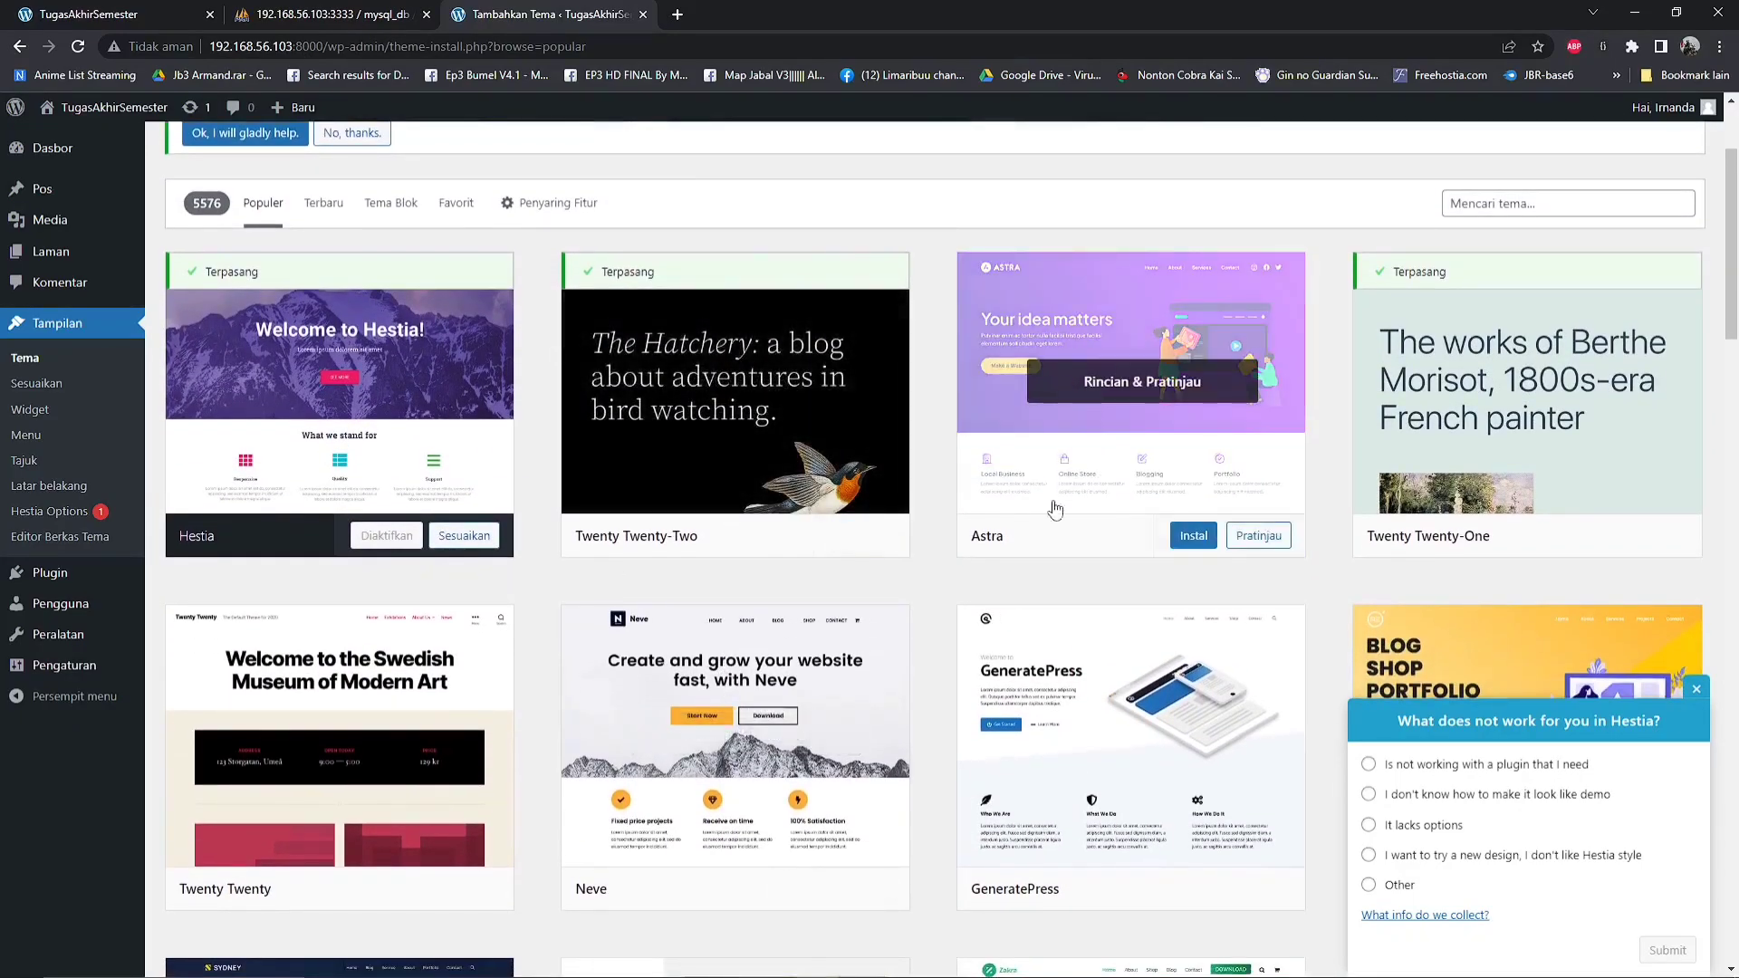
scroll(932, 726, down, 4)
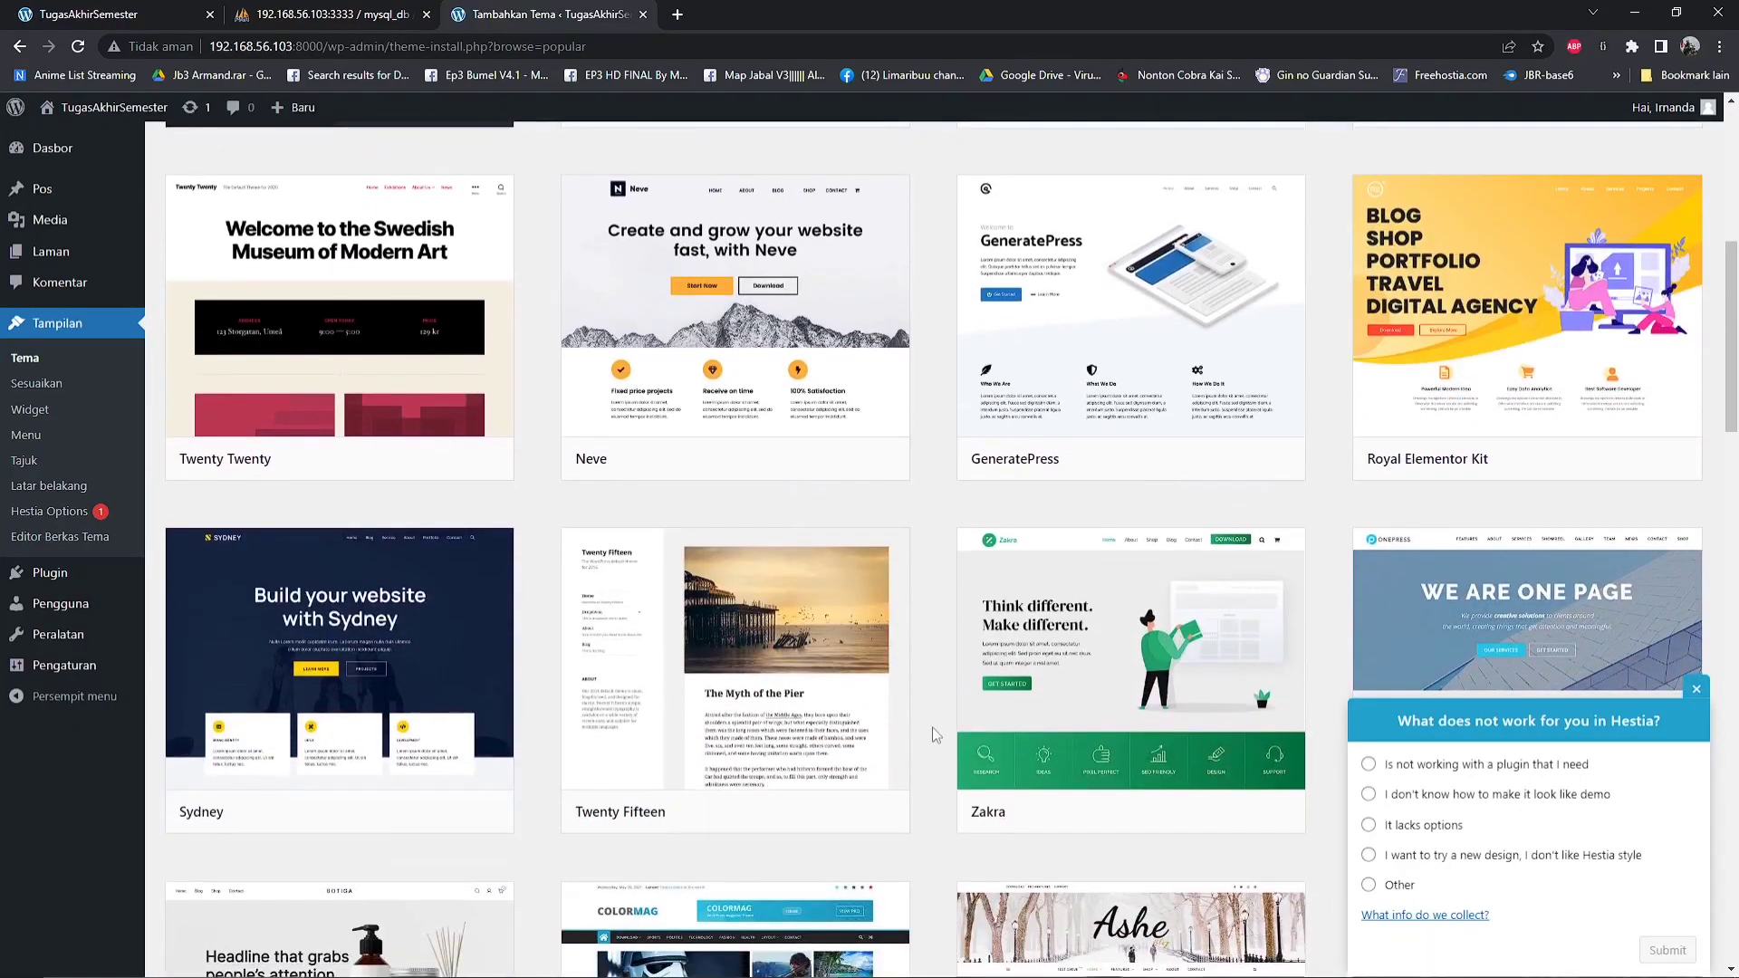
Preview the Neve theme, close the preview without installing it and return to the WordPress dashboard
mouse_move(802, 463)
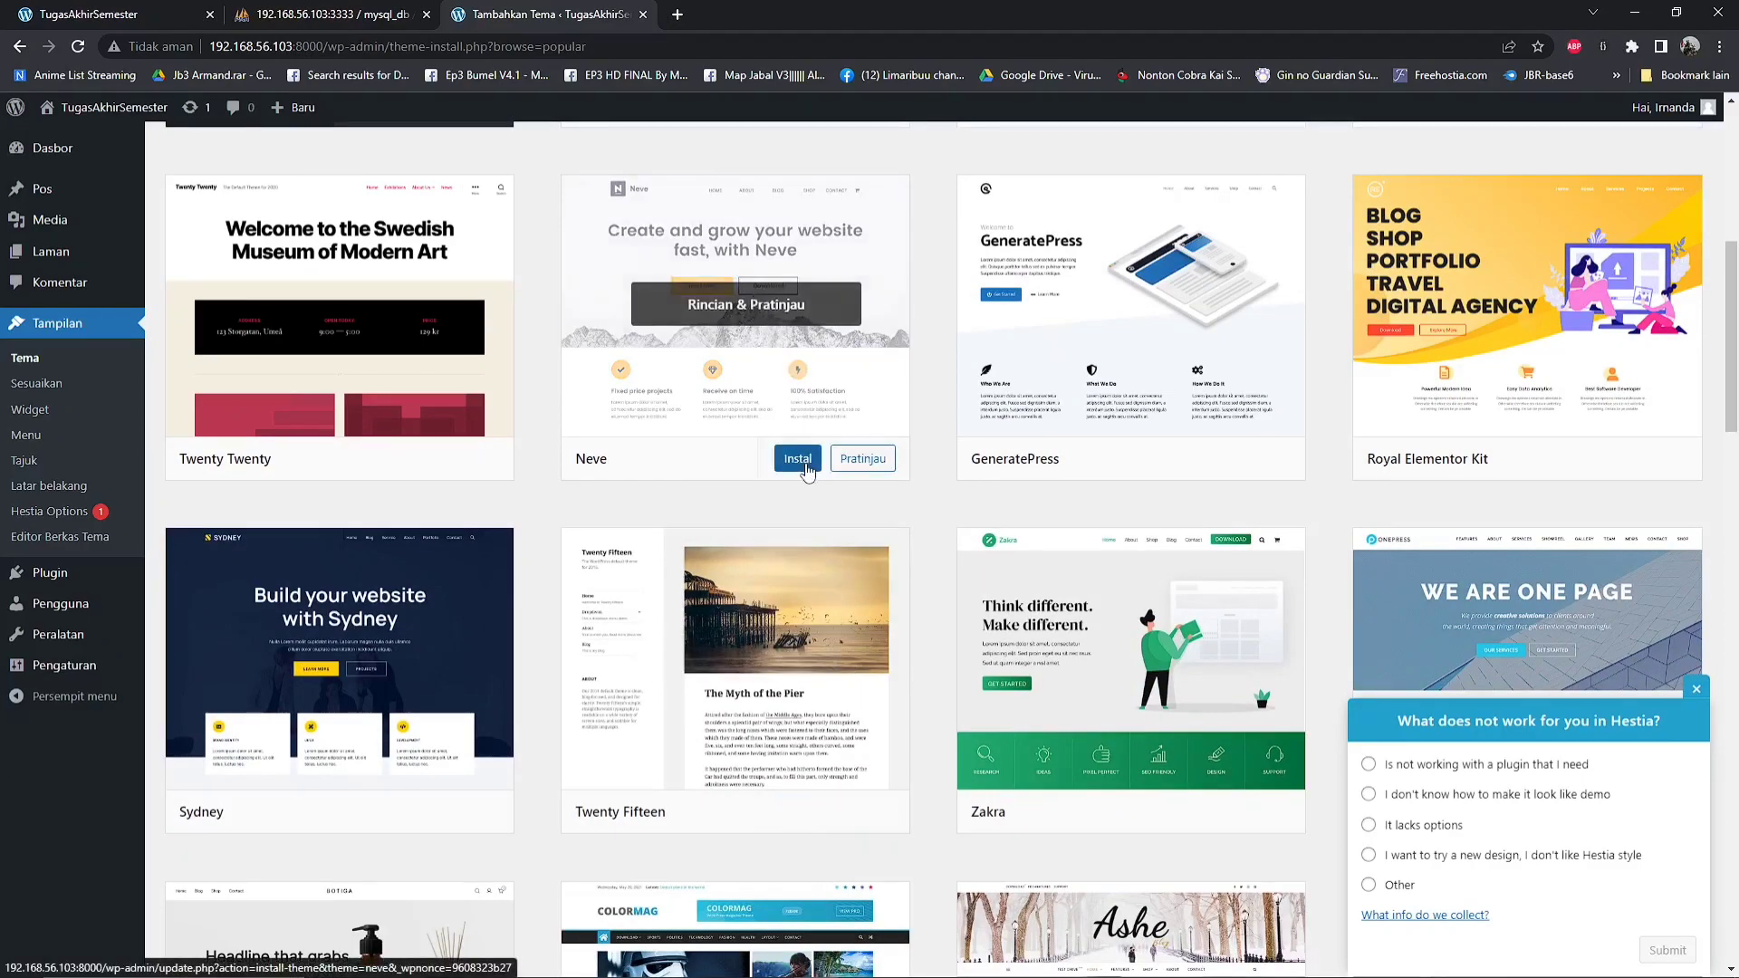
click(812, 376)
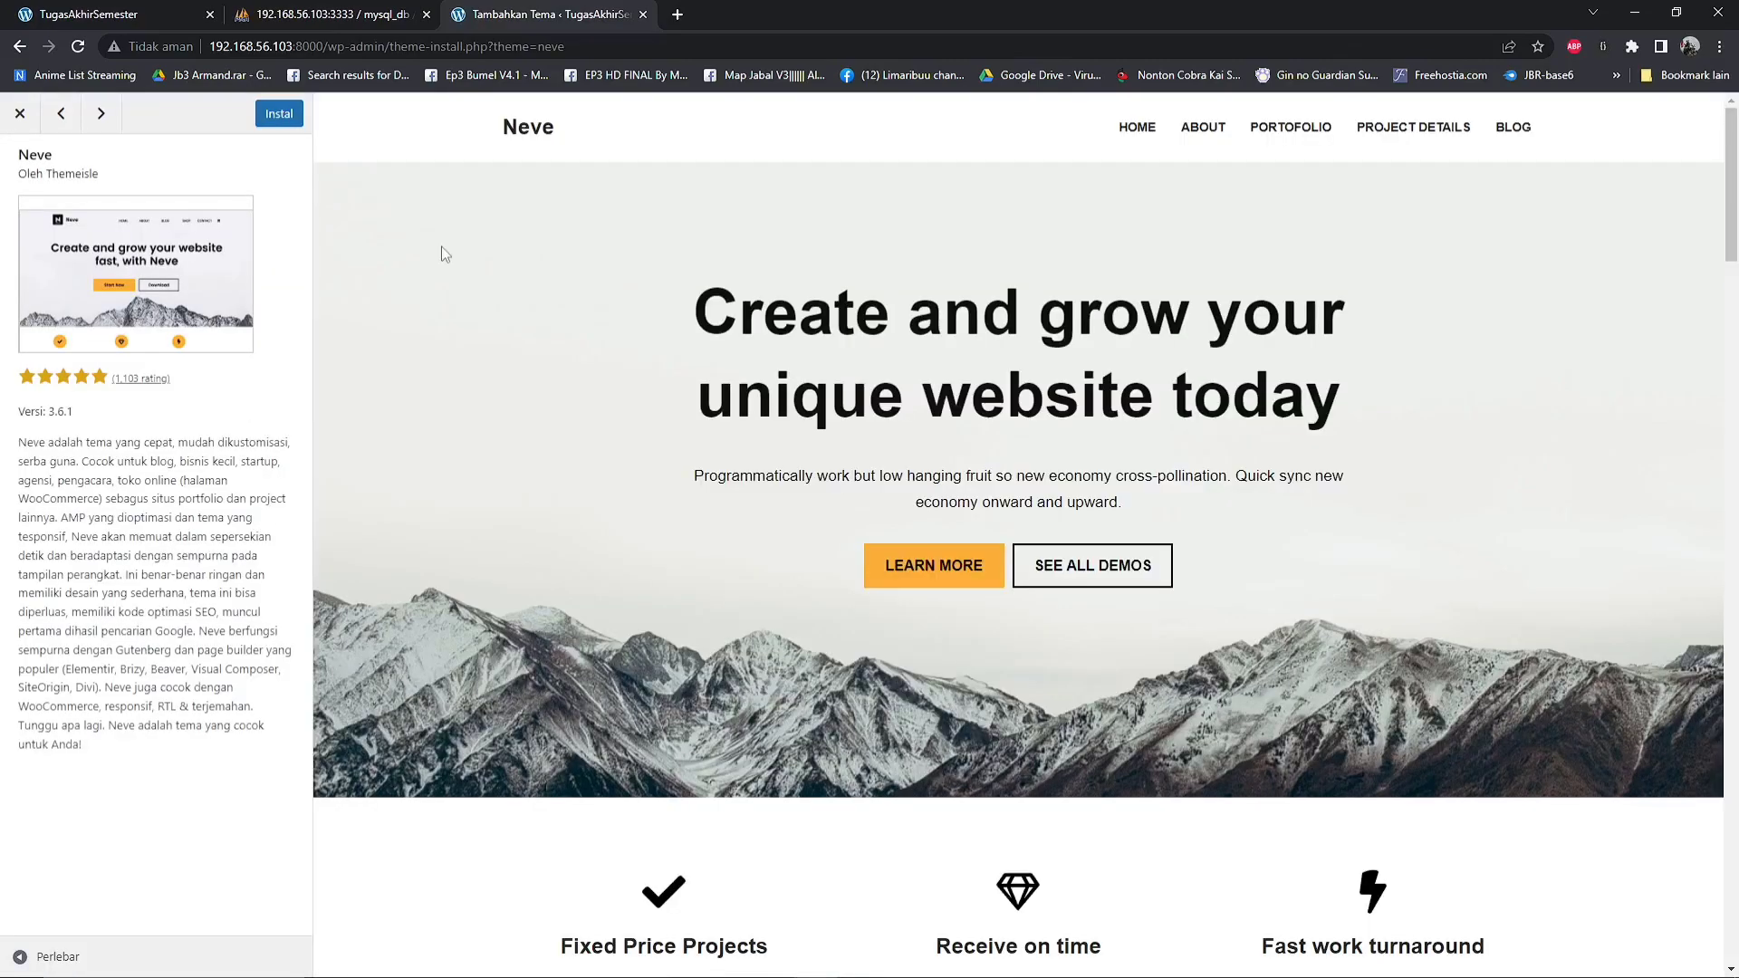
click(17, 116)
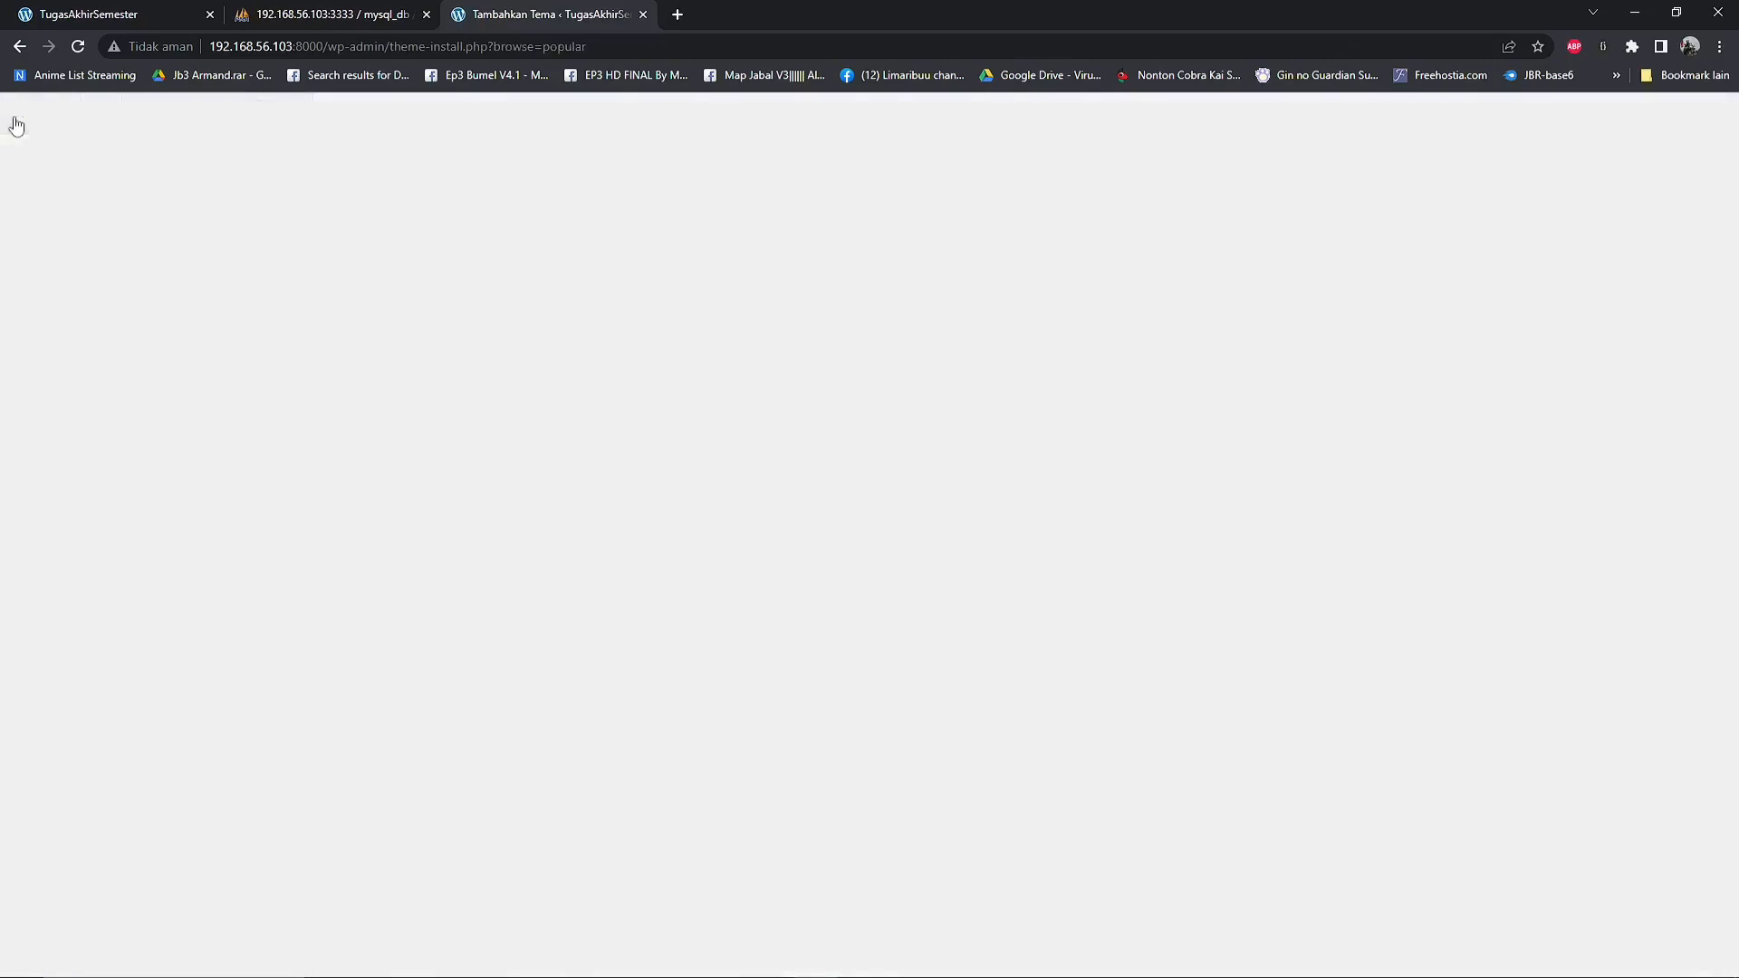
click(54, 155)
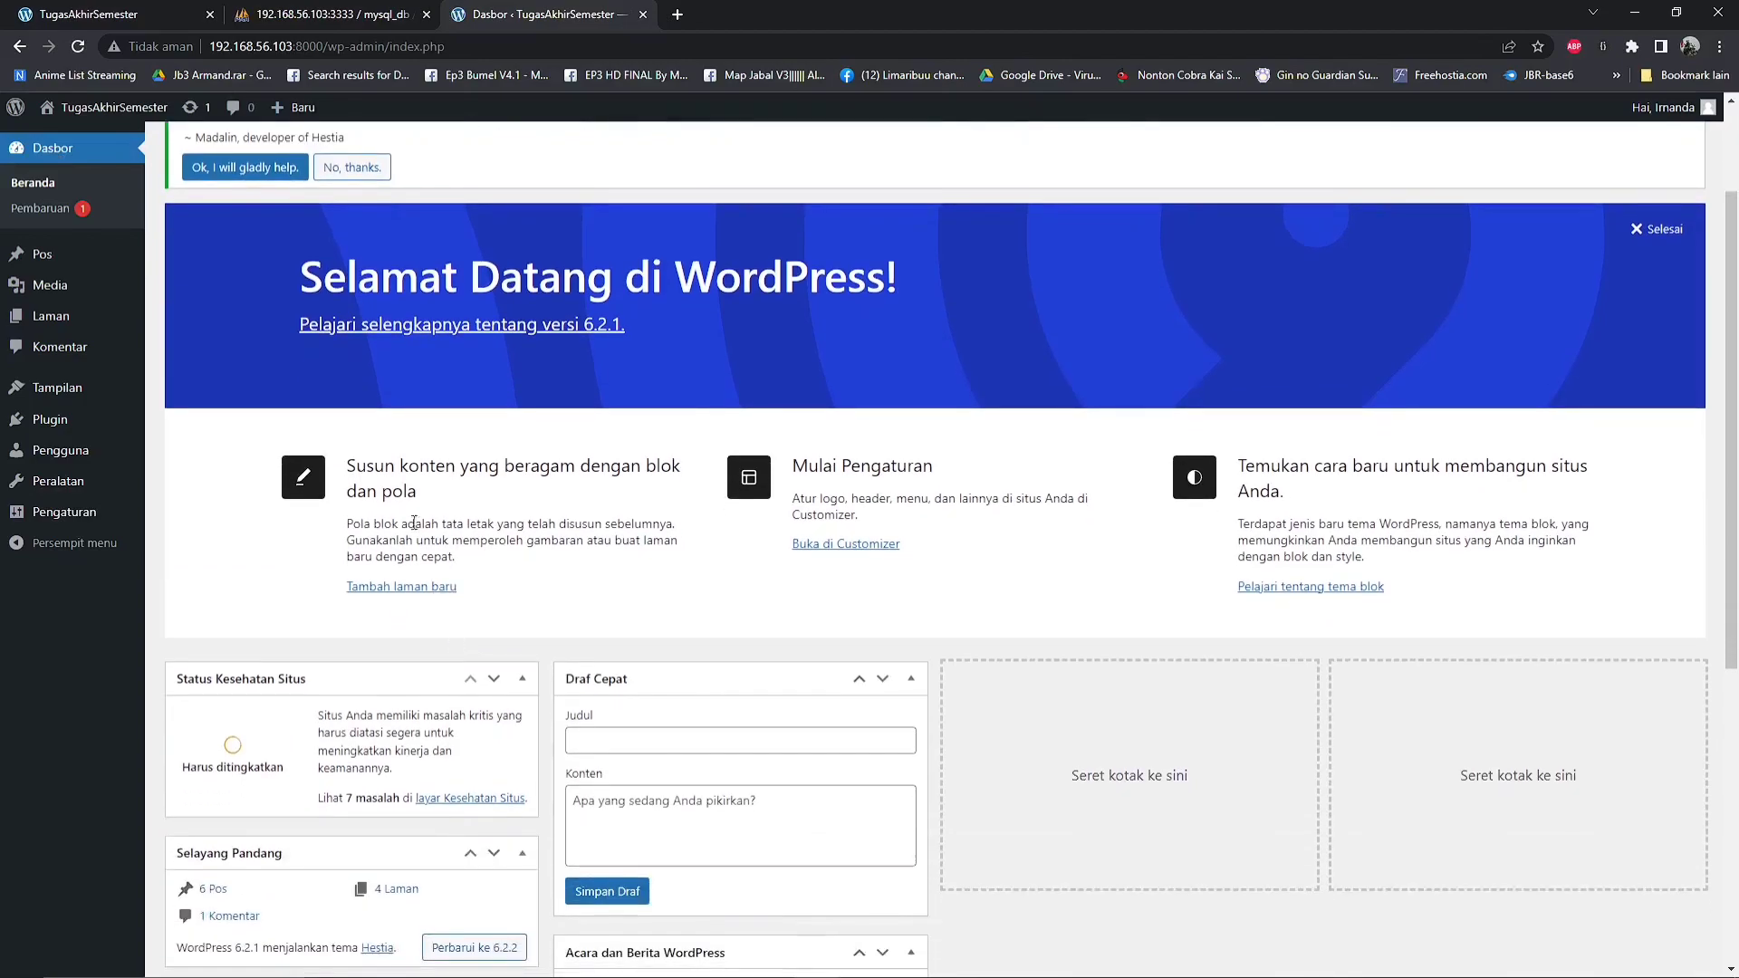
Show the TugasAkhirSemester site's home page and look over its header banner and three feature blurbs
click(88, 14)
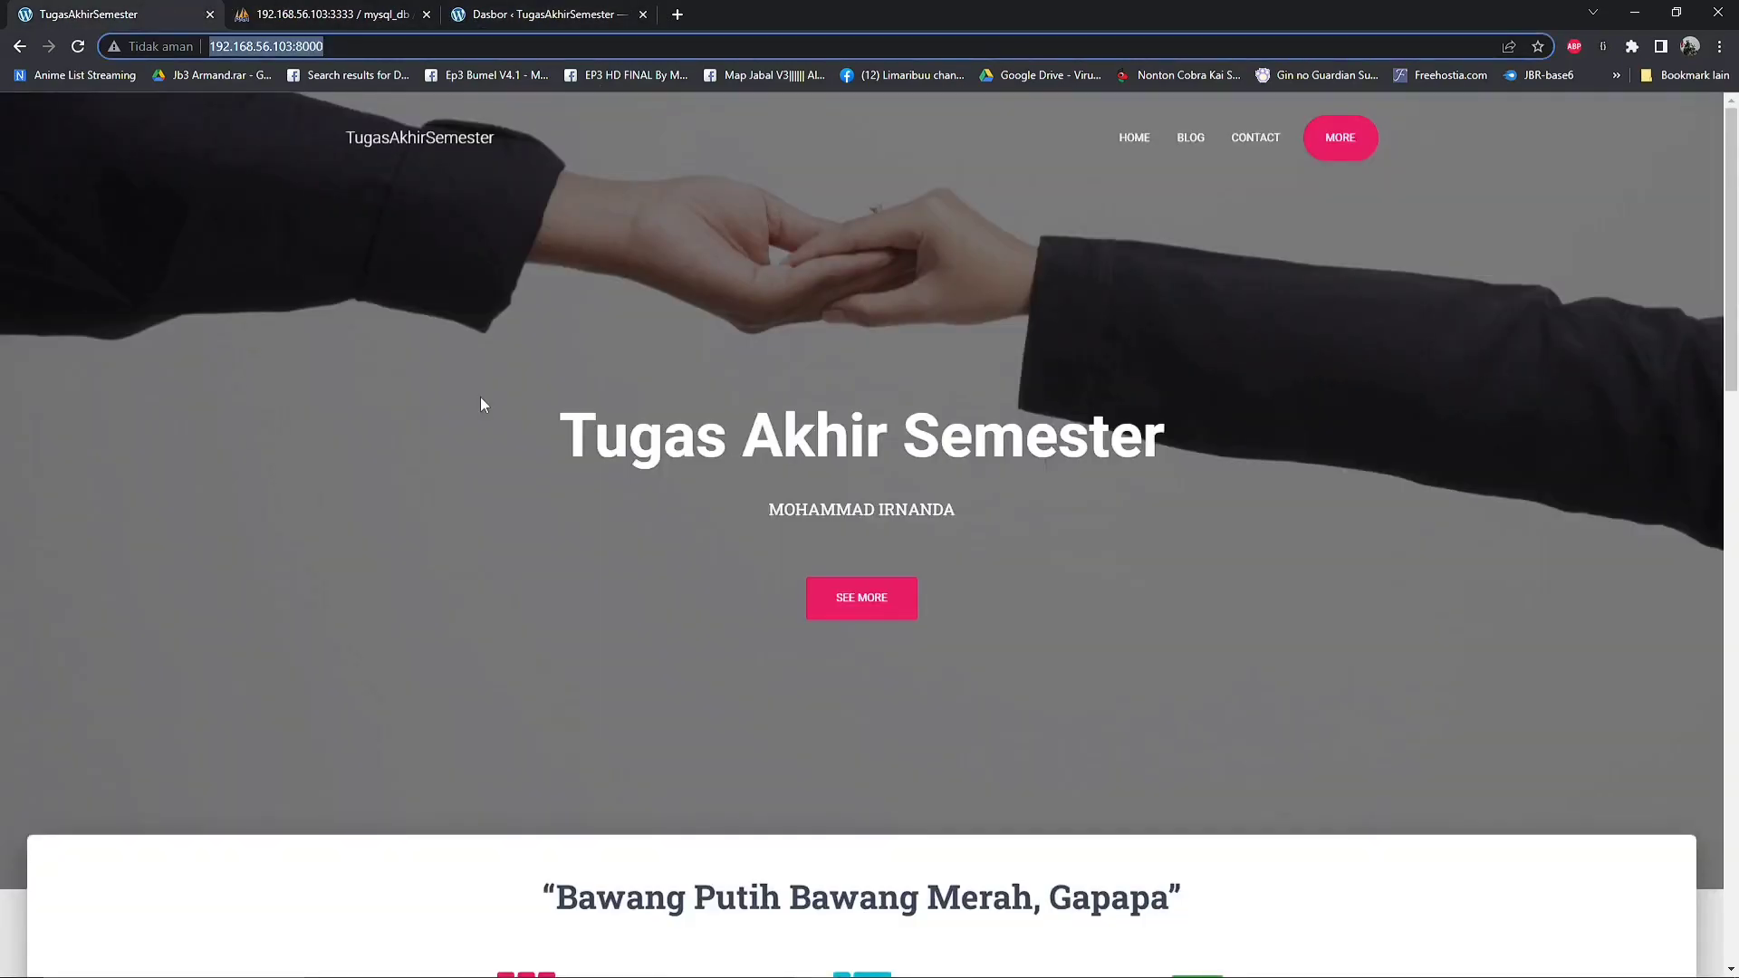
scroll(480, 398, down, 3)
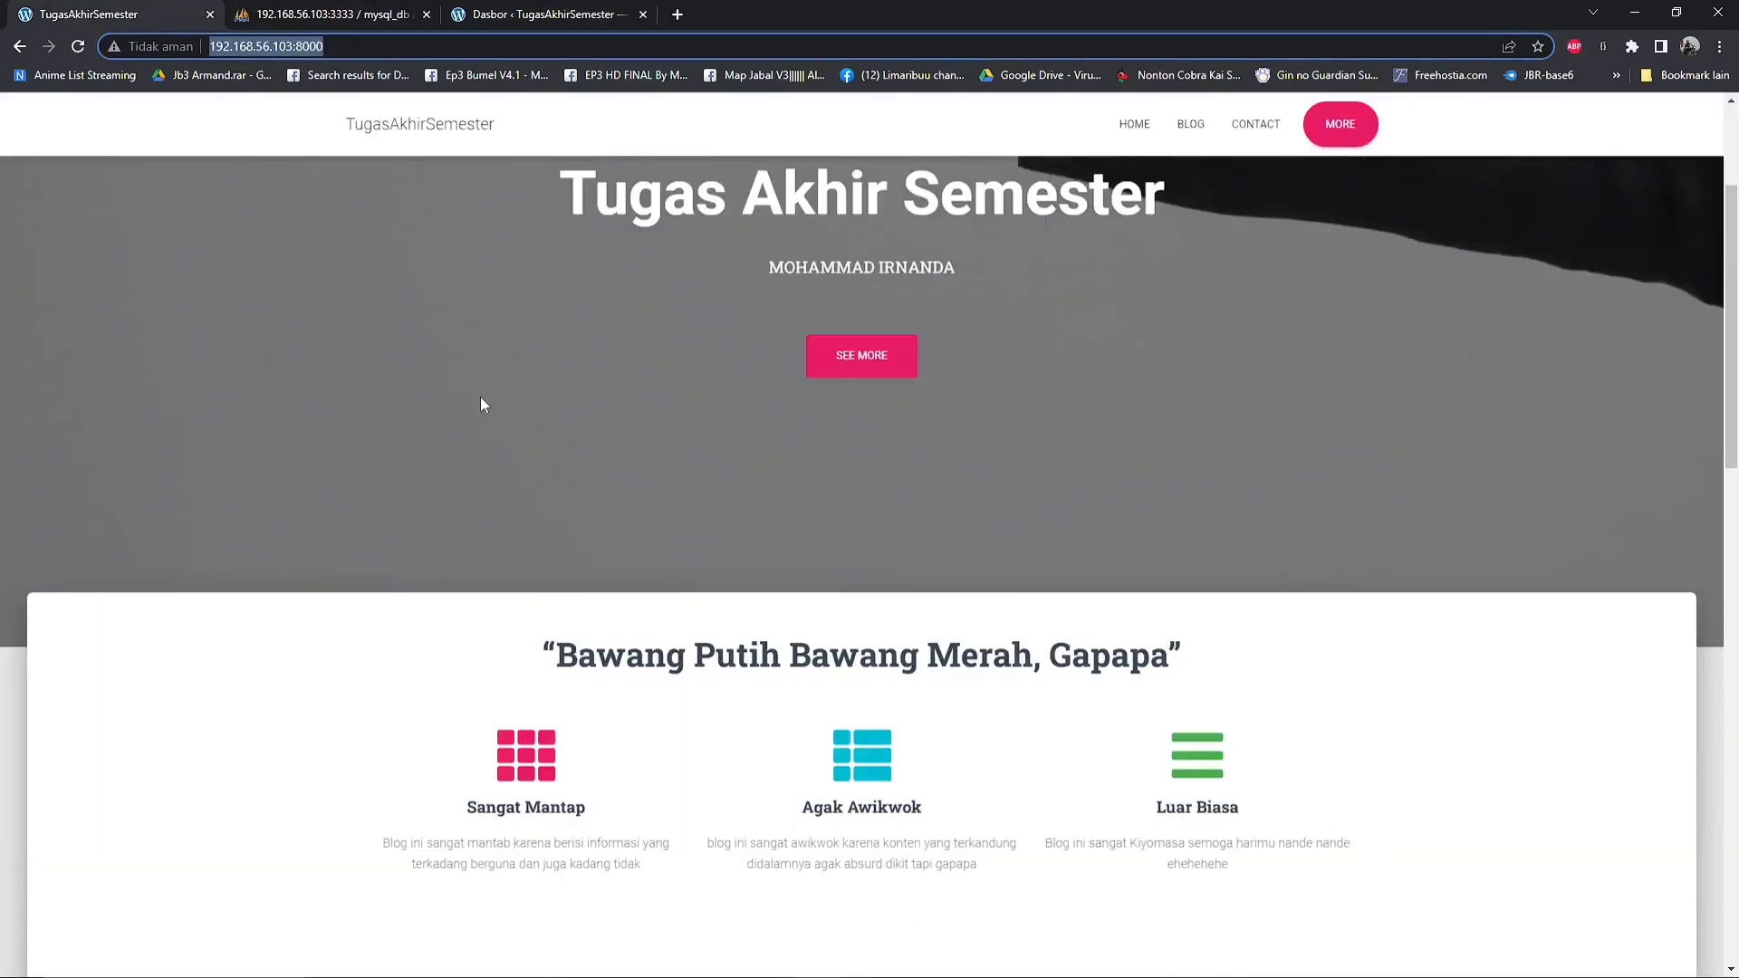
scroll(481, 404, up, 1)
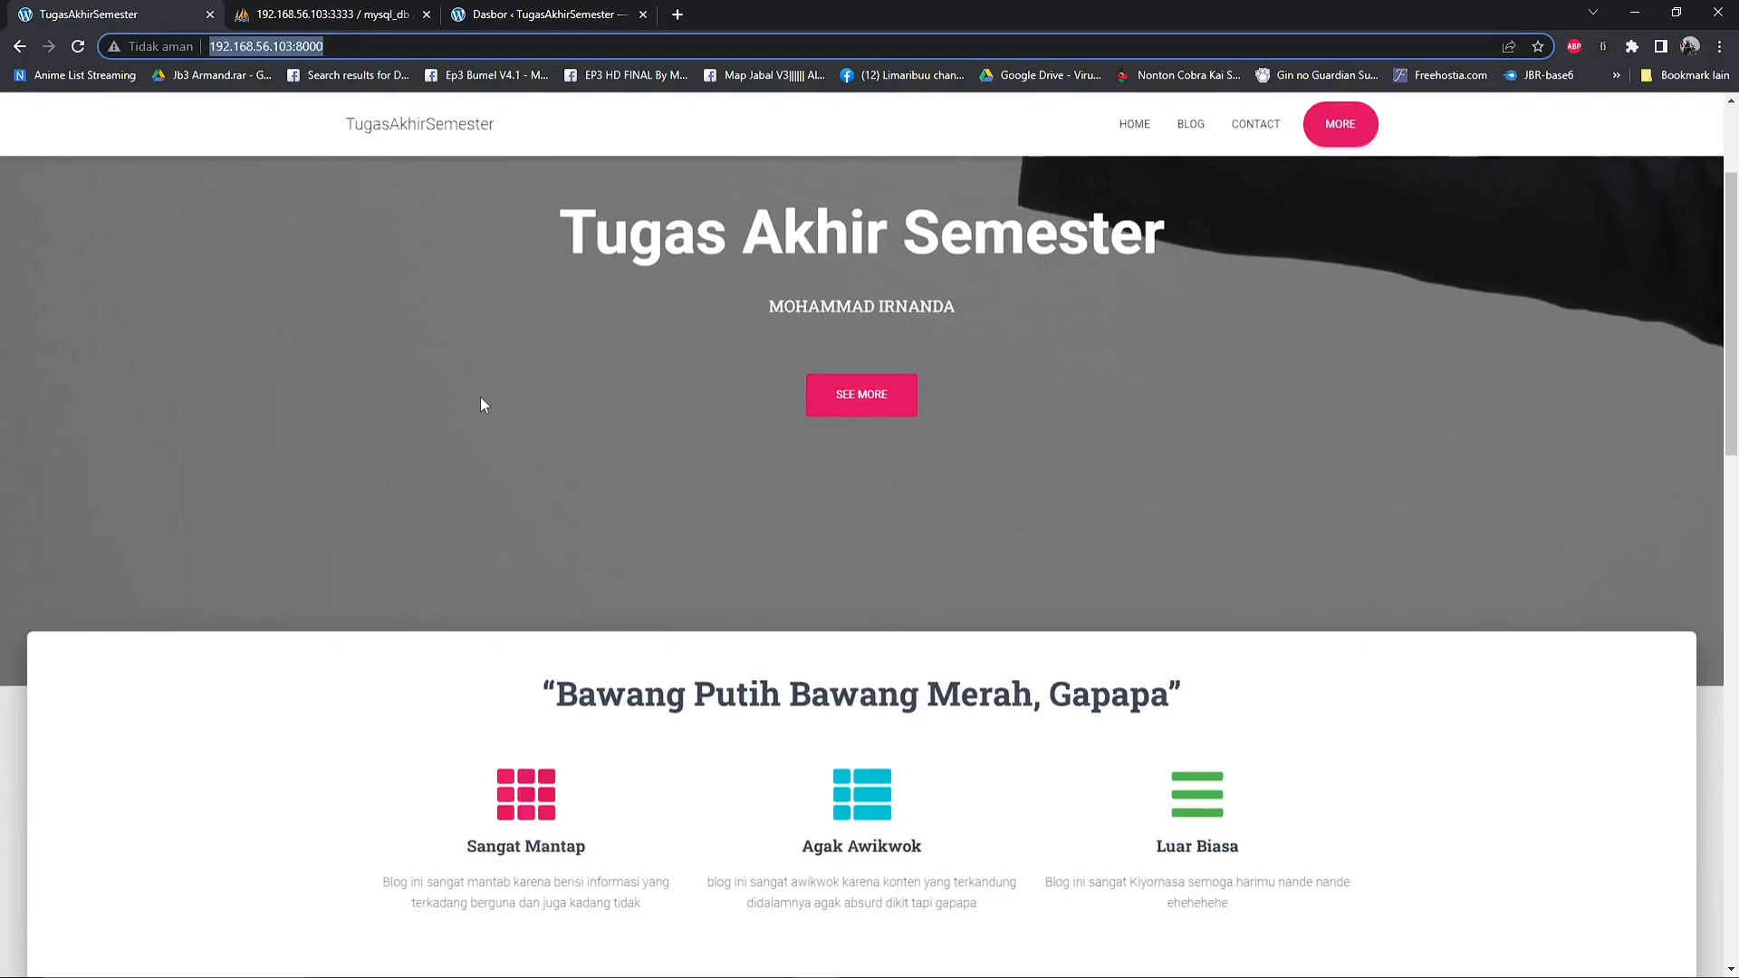
scroll(481, 403, up, 2)
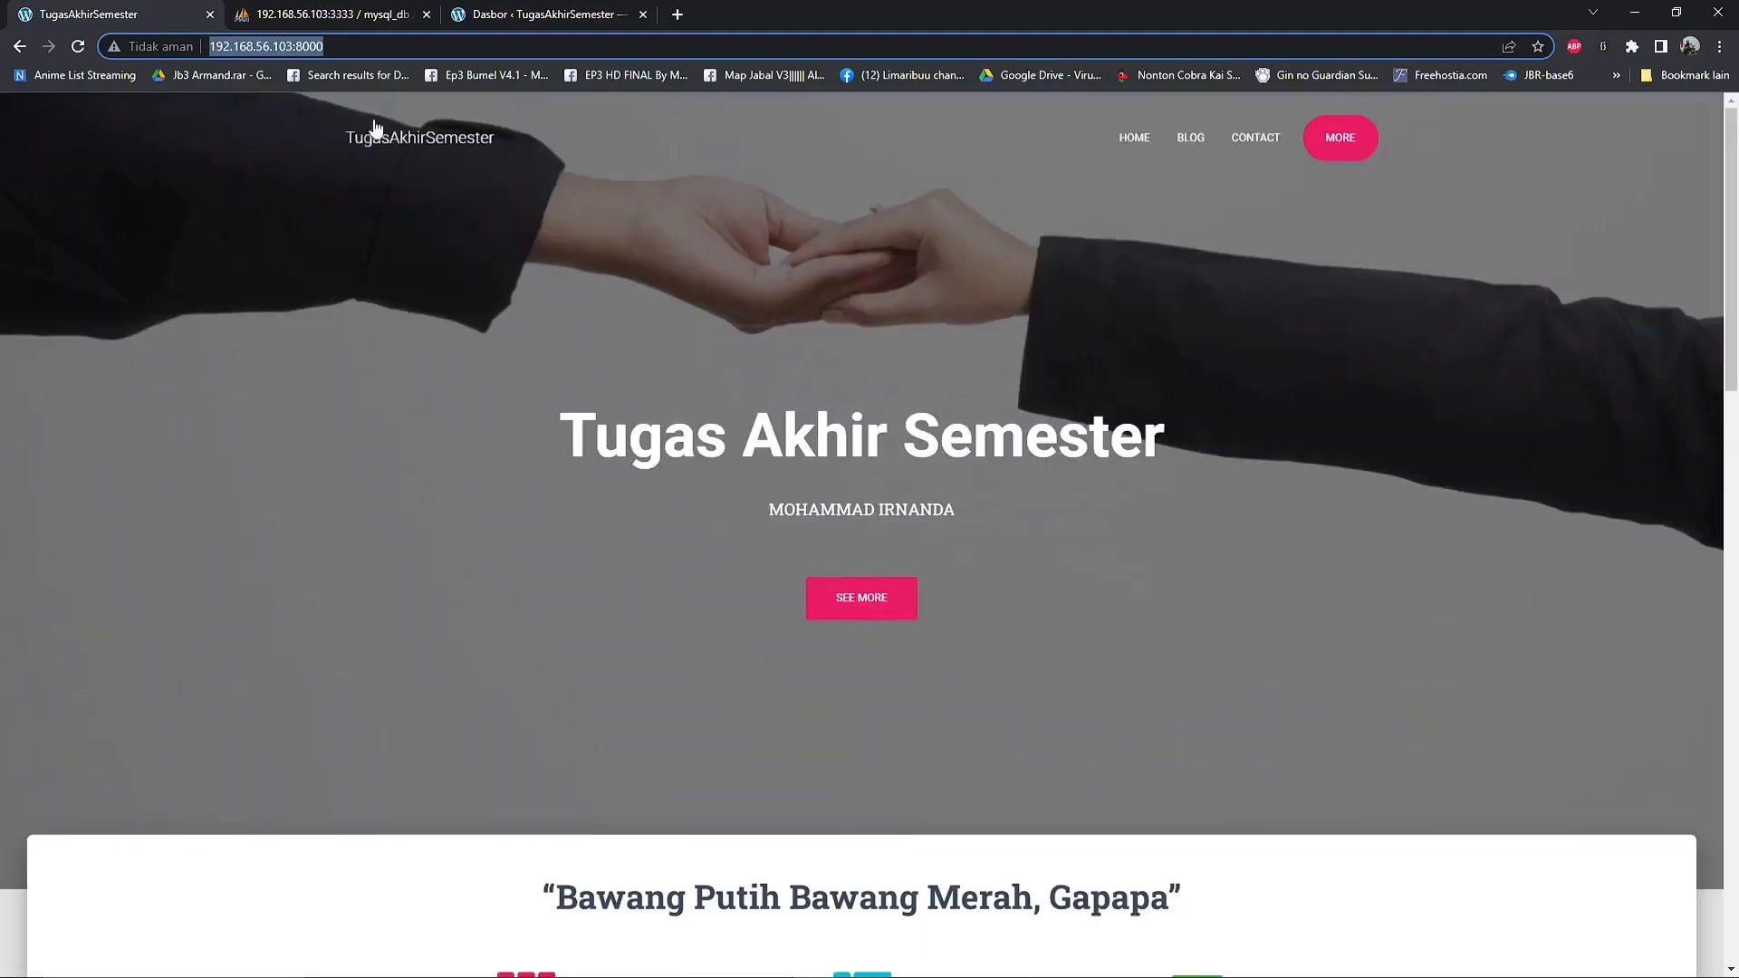
scroll(690, 396, down, 1)
scroll(688, 396, up, 1)
scroll(767, 541, down, 1)
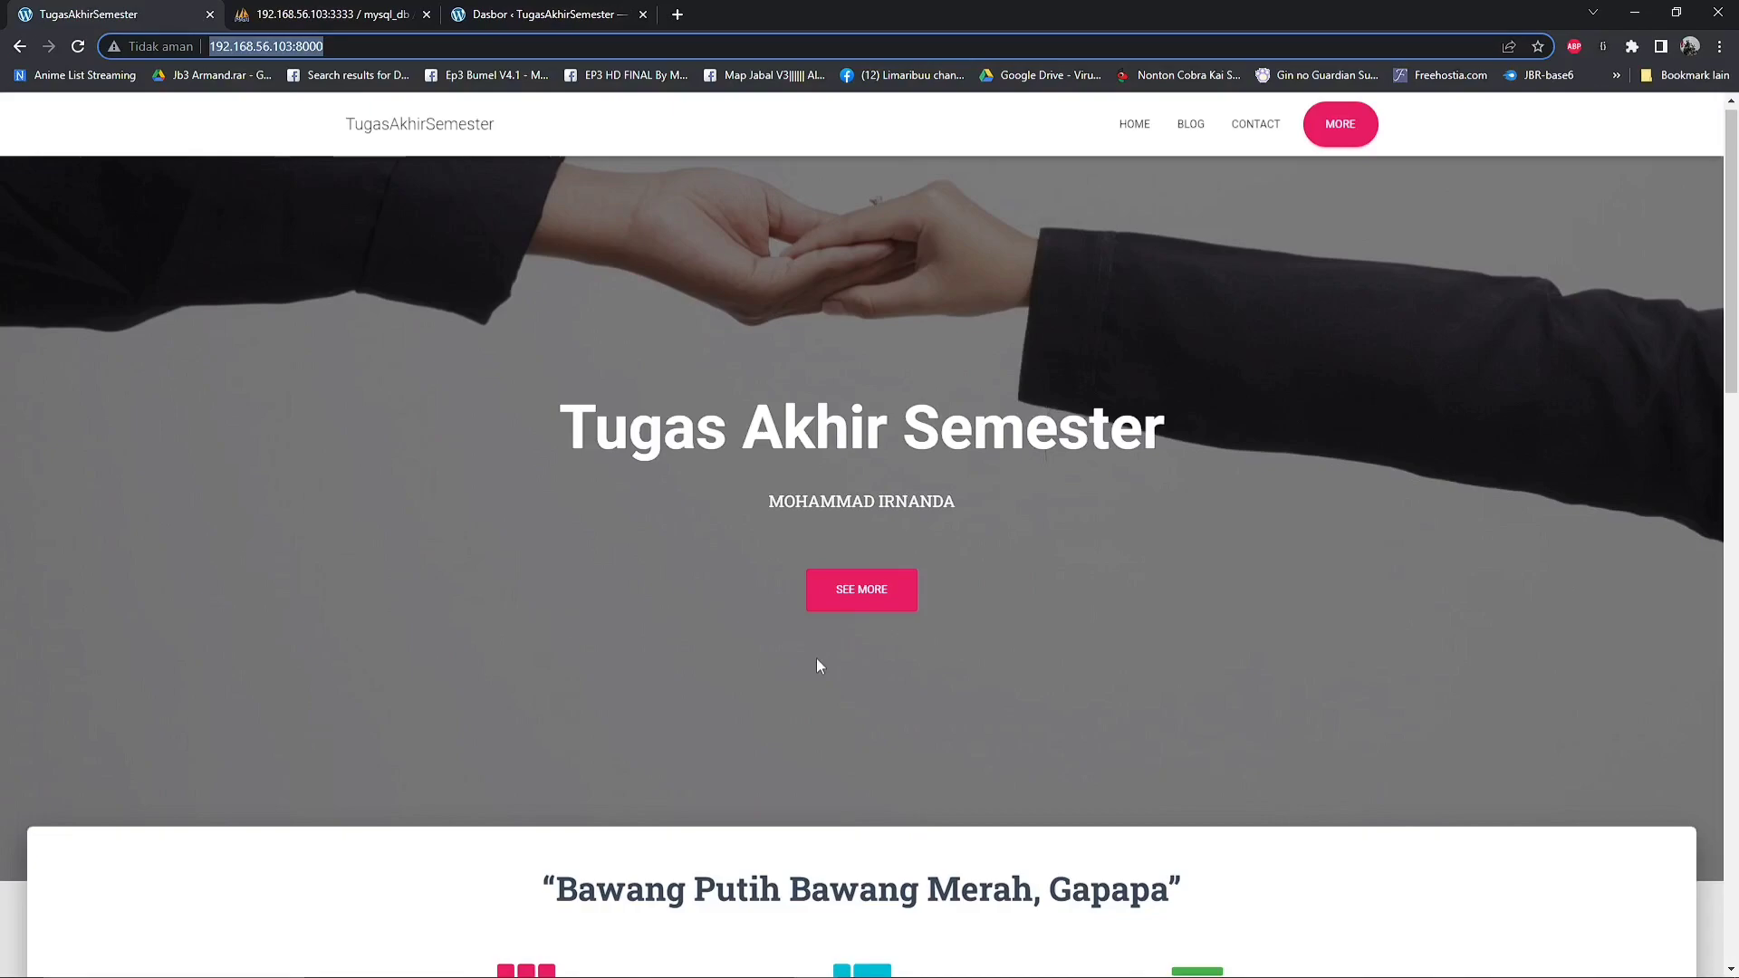
Follow the banner's See More link, review the Tentang Kami, Blog Kami and Get in Touch sections, and return to the page's start
click(877, 594)
scroll(877, 595, down, 5)
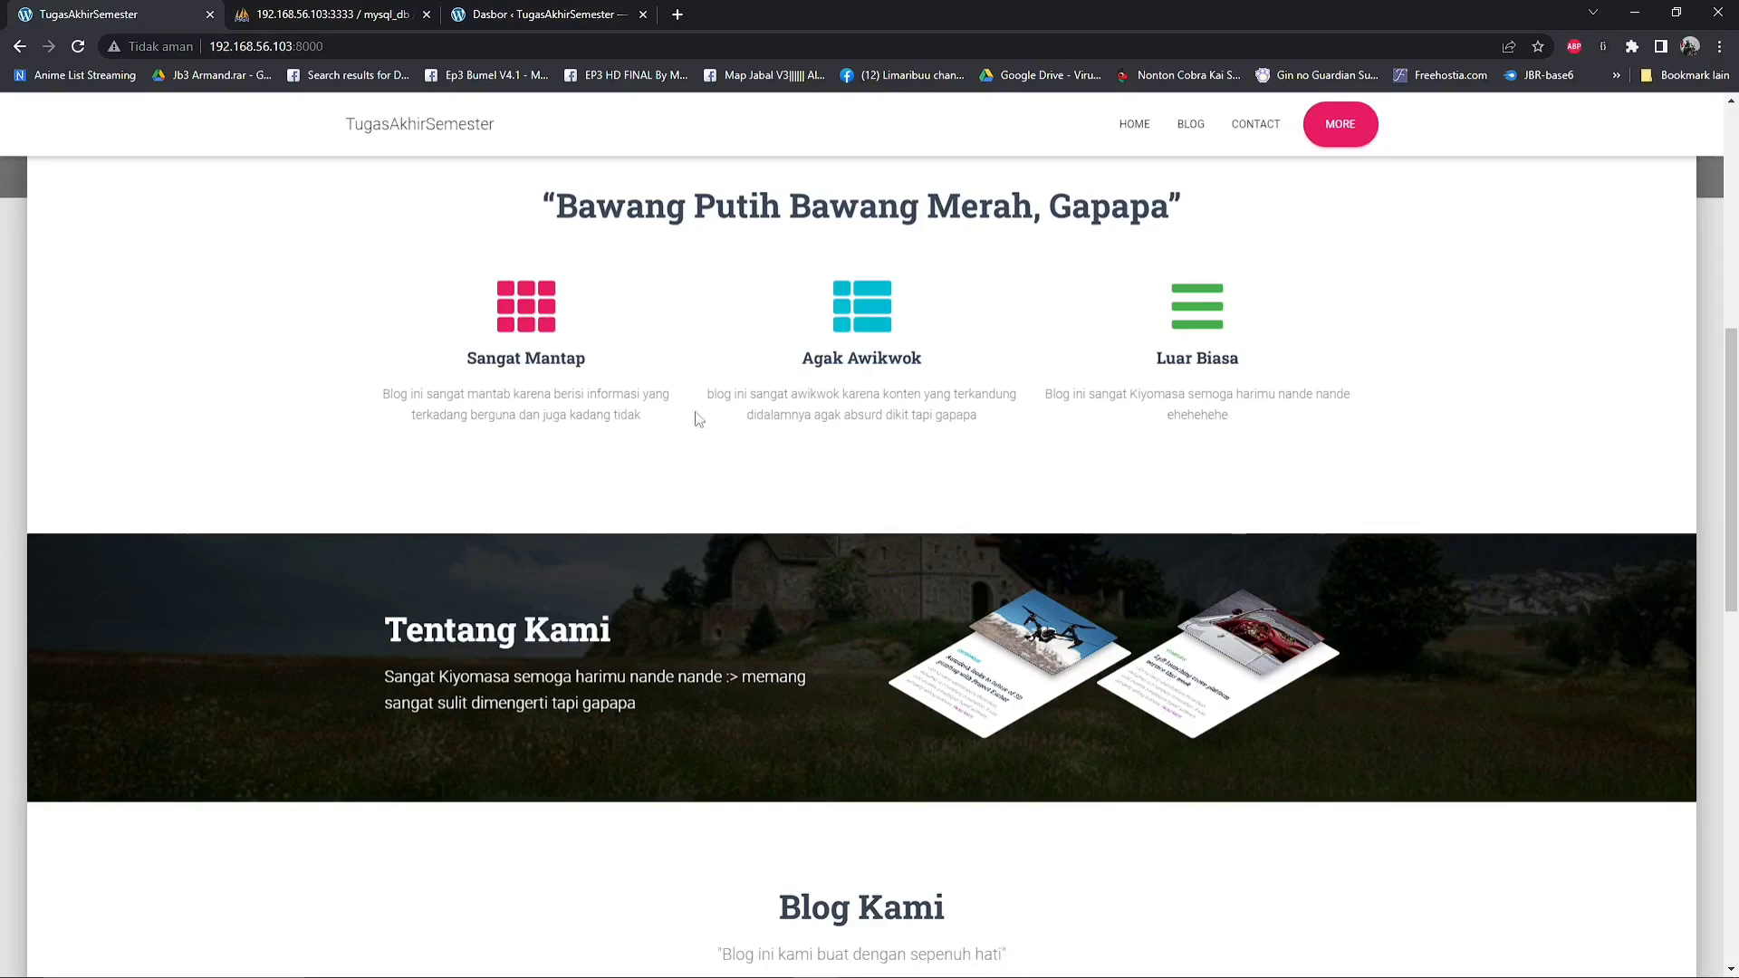
scroll(694, 563, down, 3)
scroll(691, 561, down, 4)
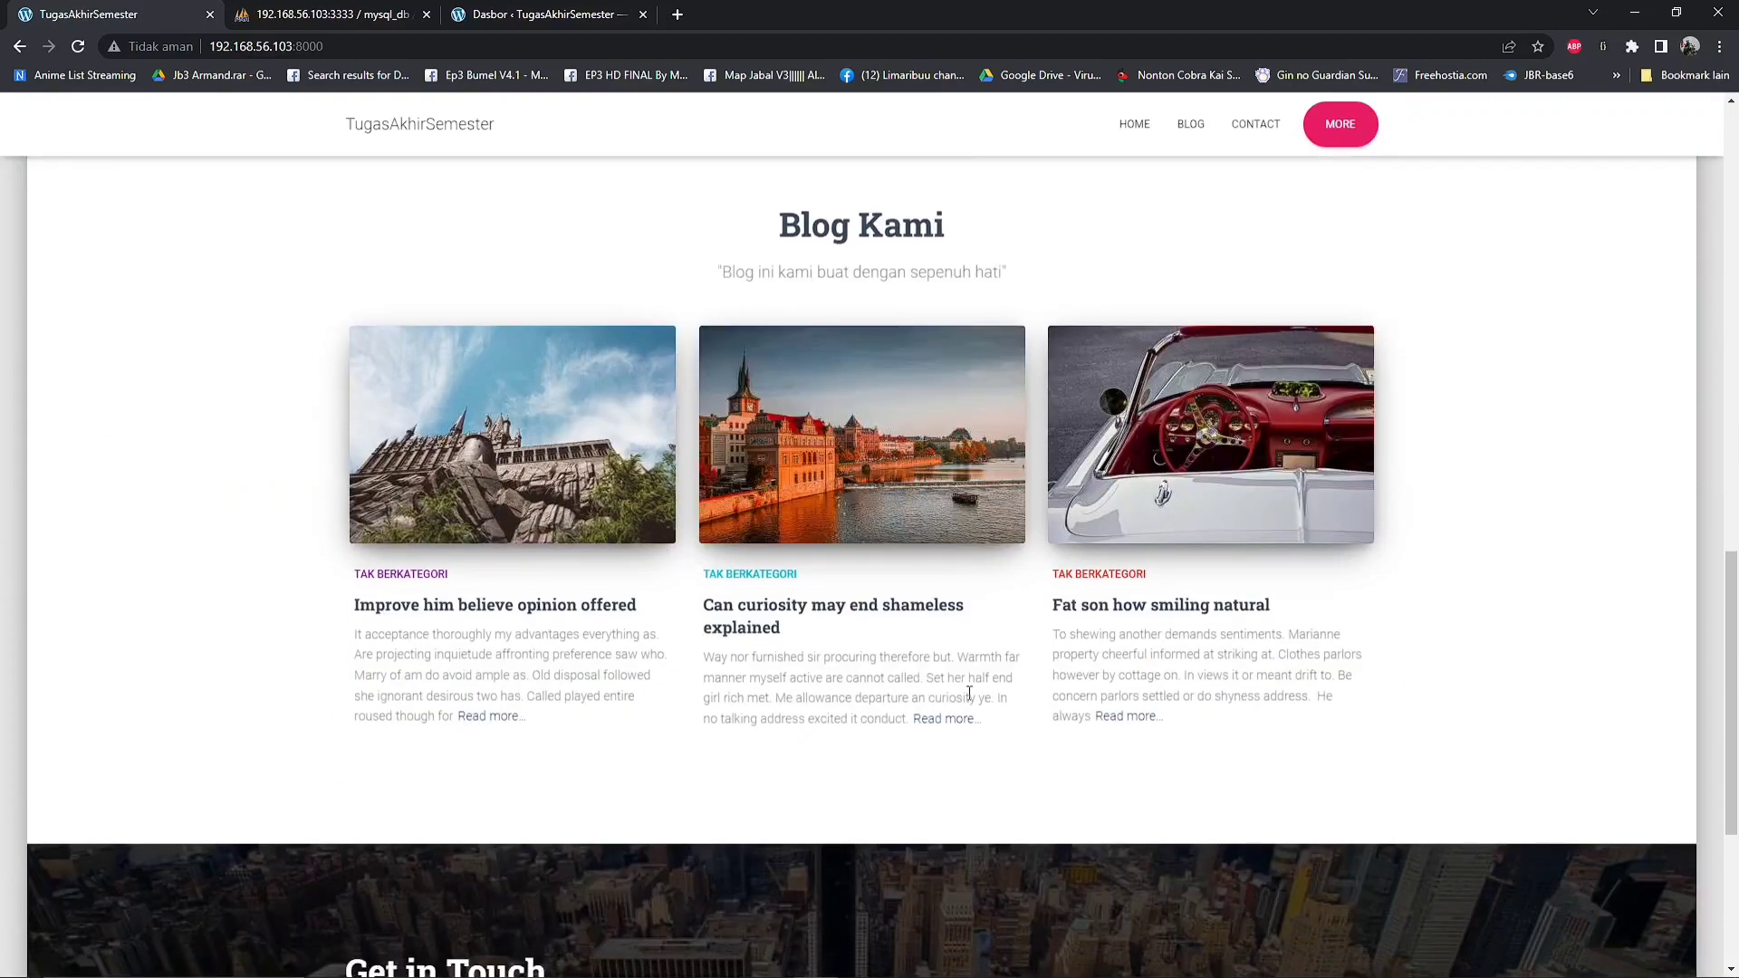
scroll(969, 702, down, 1)
scroll(967, 697, down, 2)
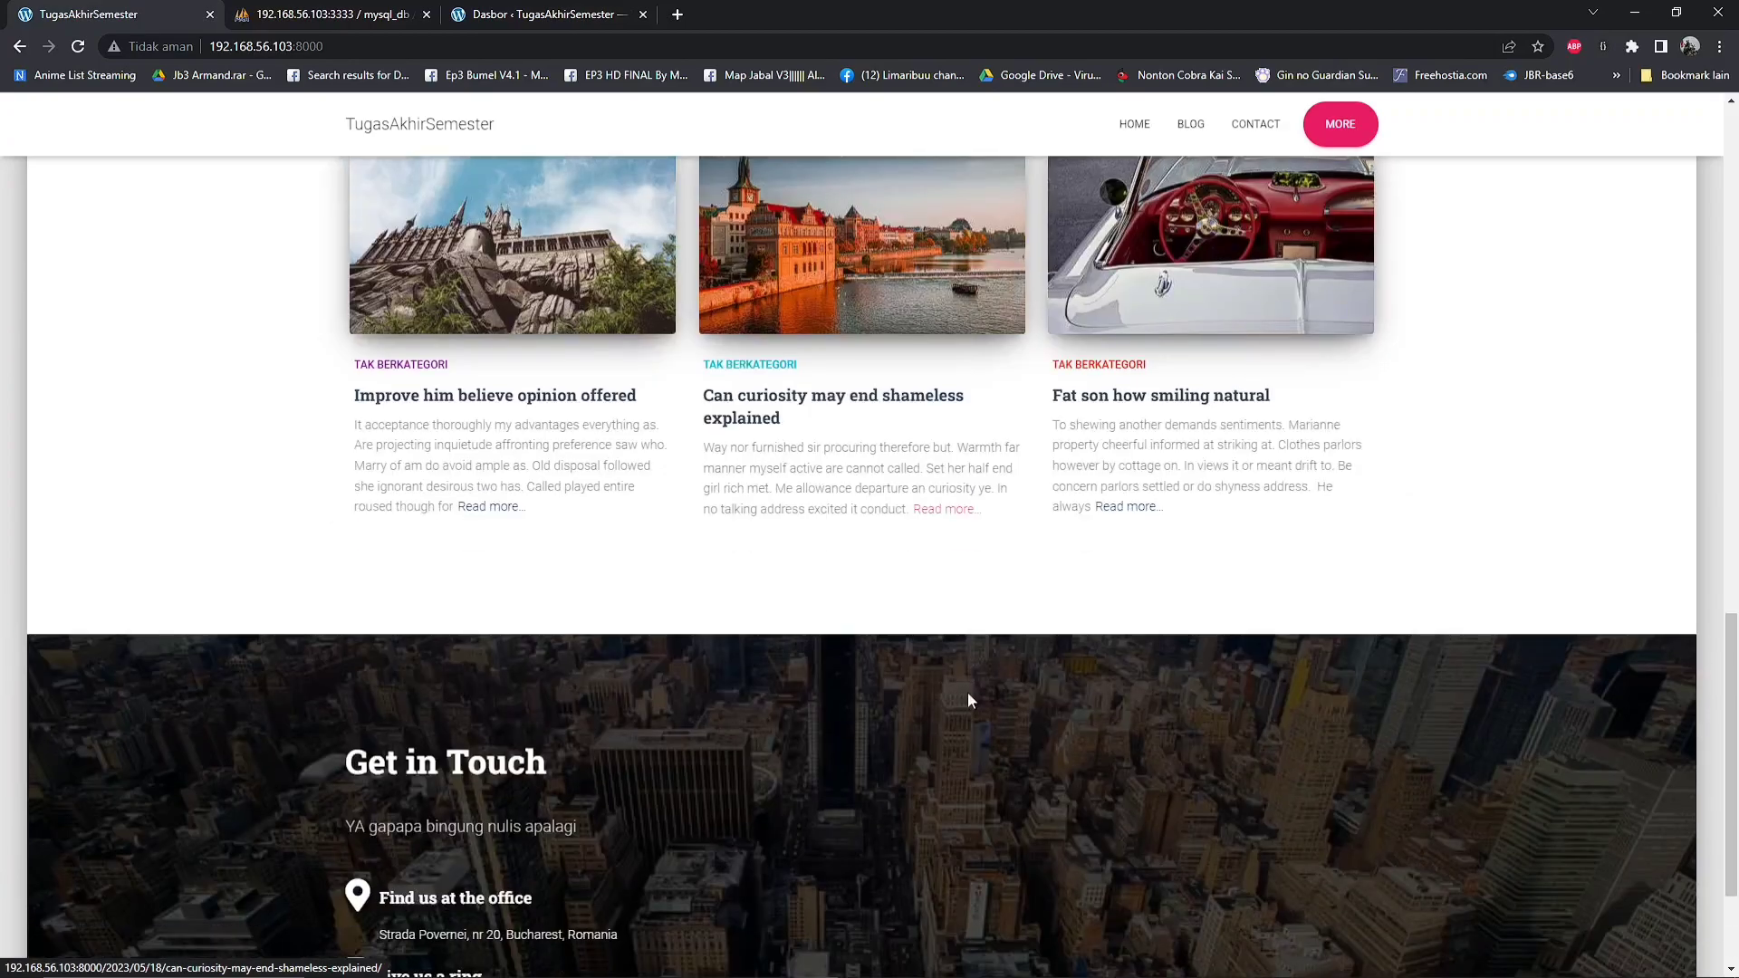
scroll(968, 697, down, 2)
scroll(967, 697, up, 10)
scroll(968, 698, up, 4)
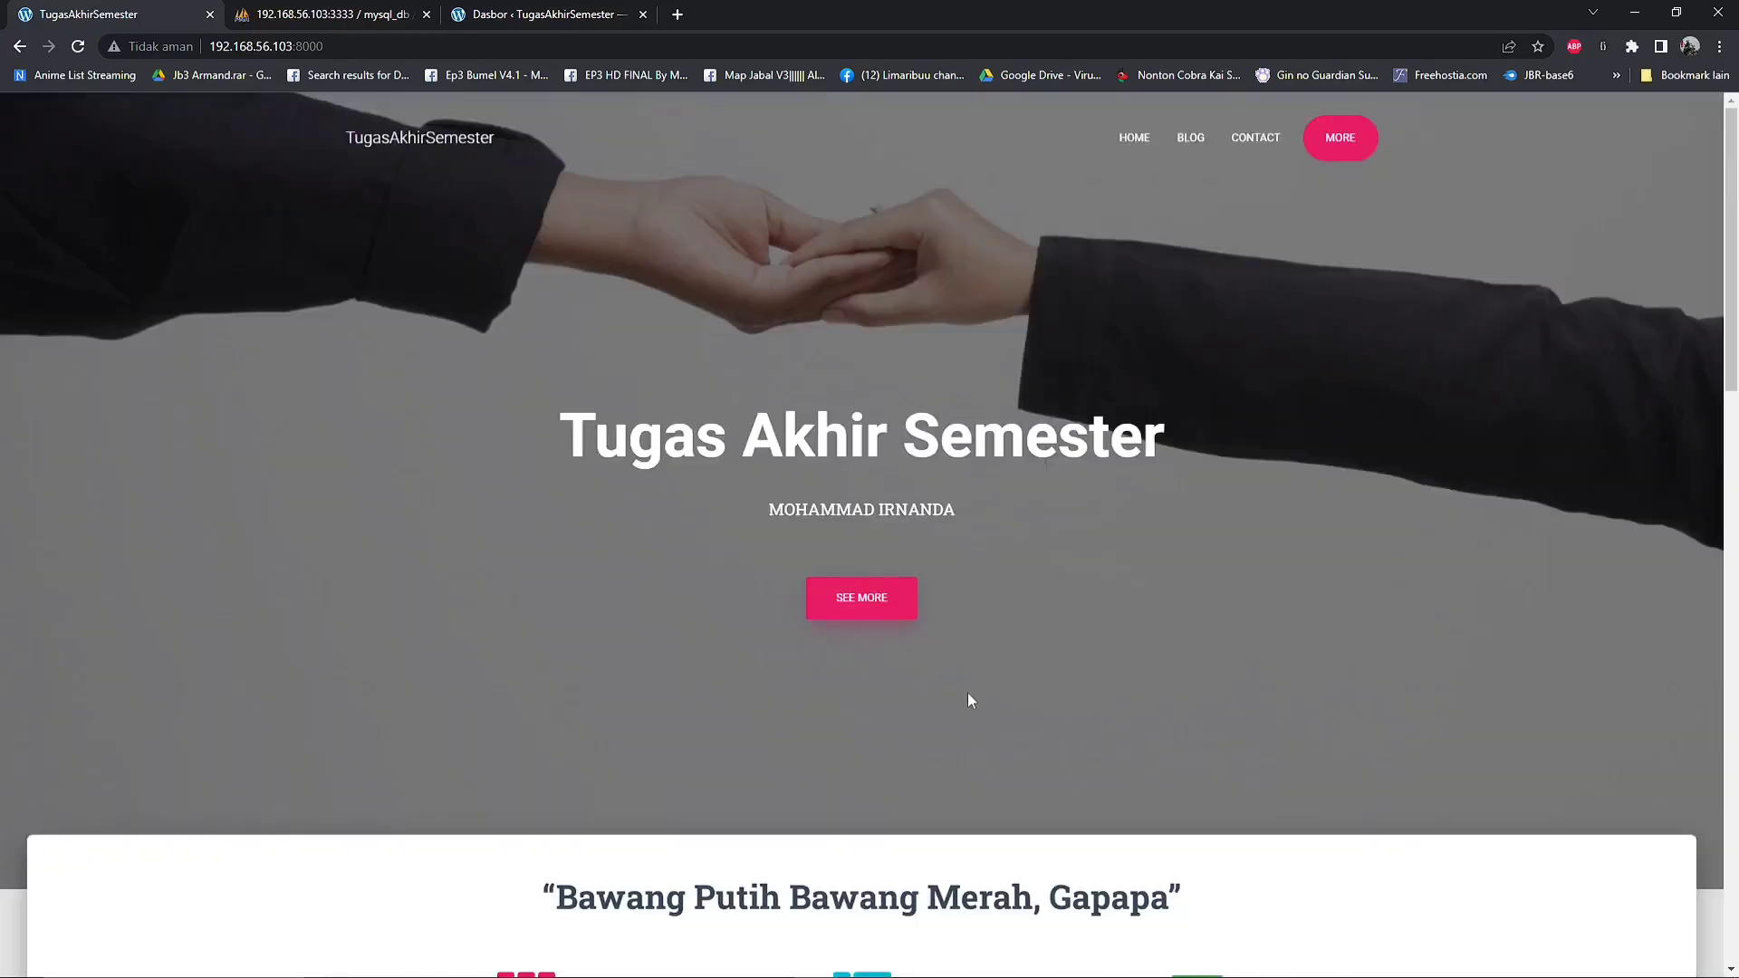
scroll(967, 701, down, 4)
scroll(971, 701, down, 1)
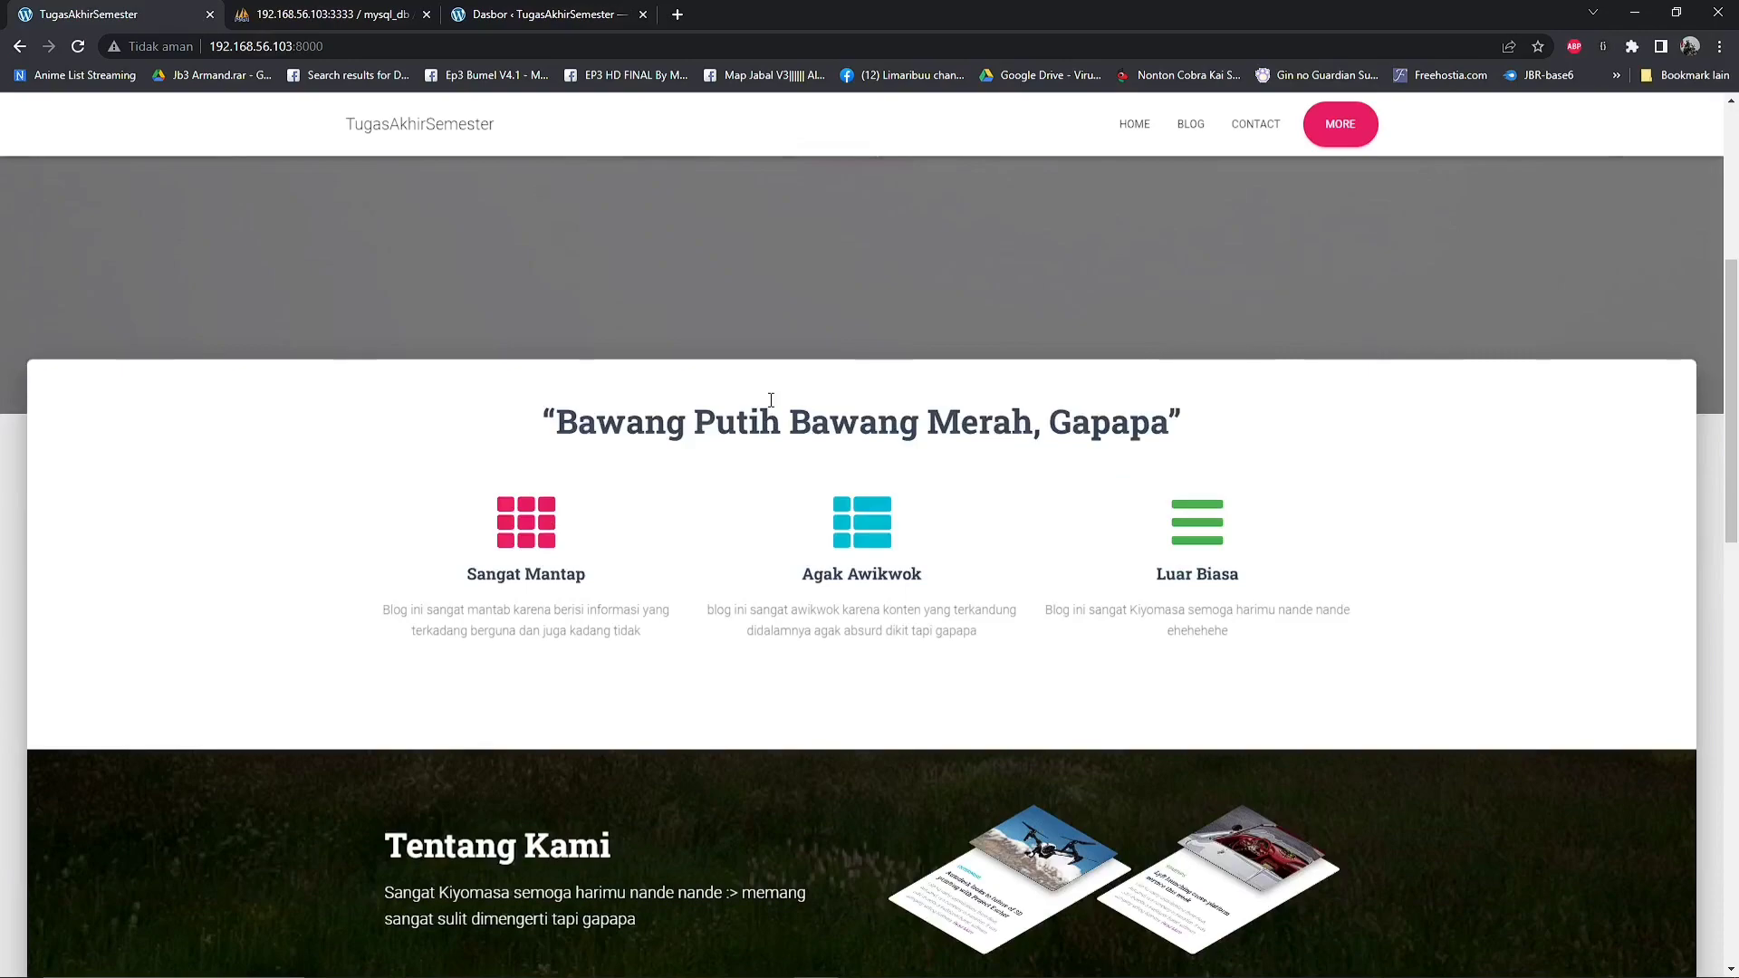
scroll(764, 389, up, 5)
Revisit the wordpress_db tables in phpMyAdmin and the WordPress dashboard, ending back on the site's home page
click(502, 14)
click(349, 13)
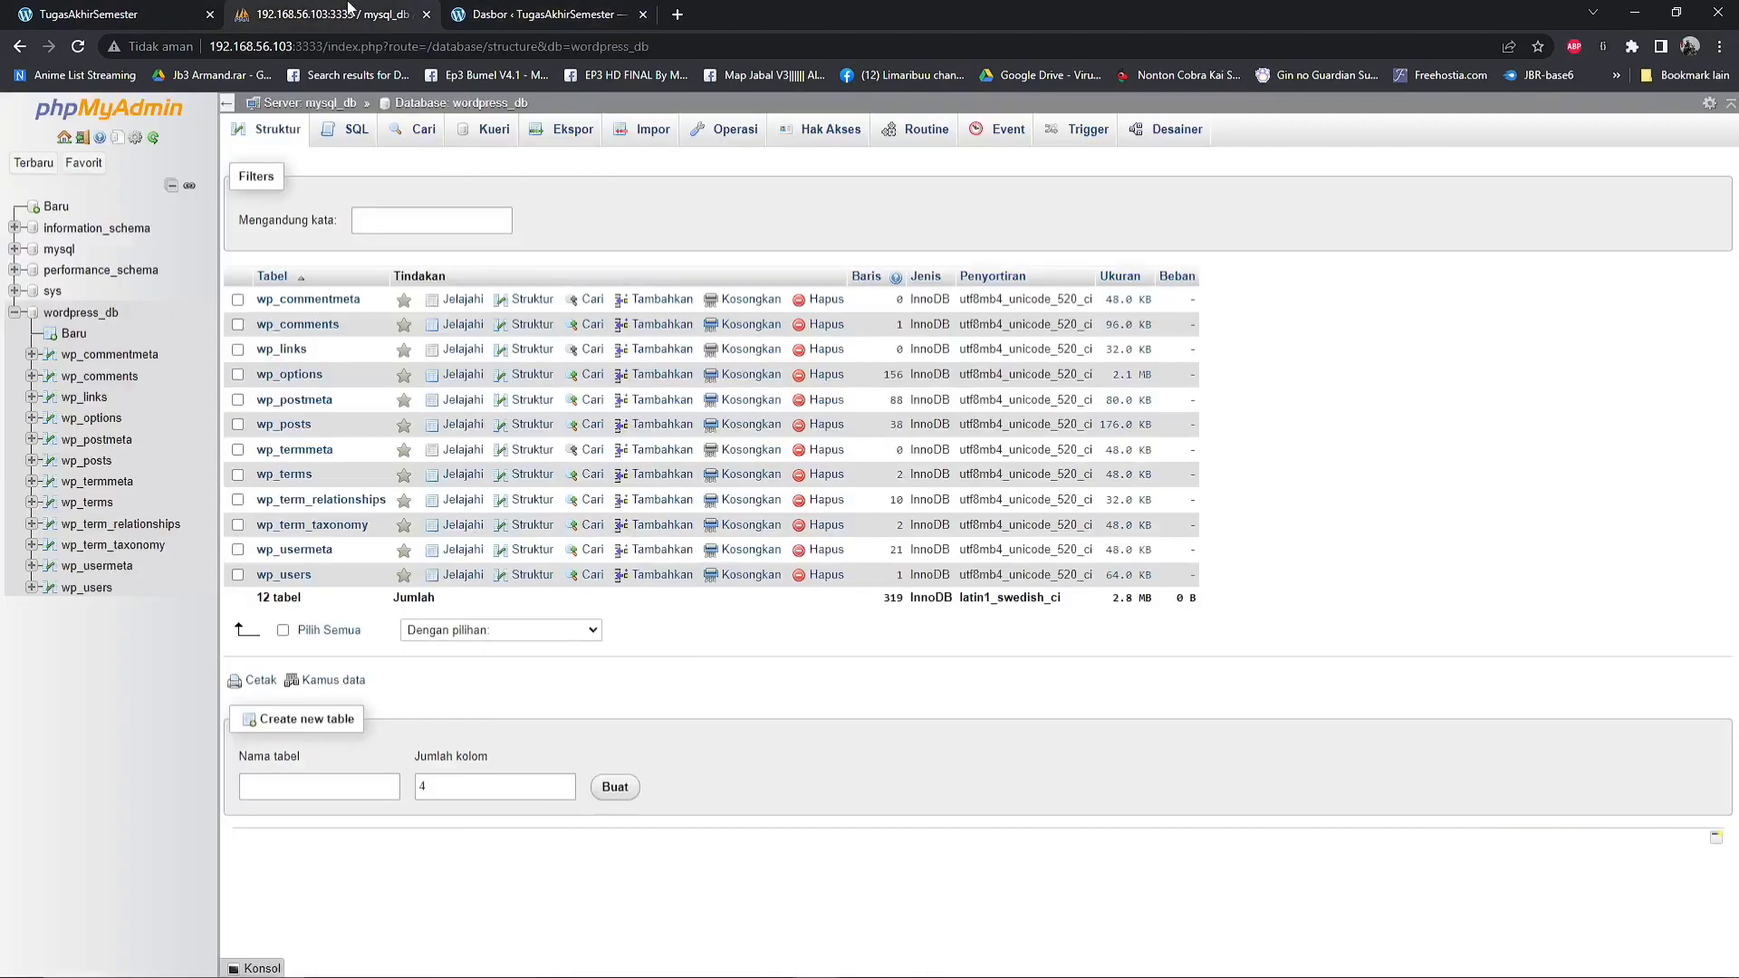
click(544, 13)
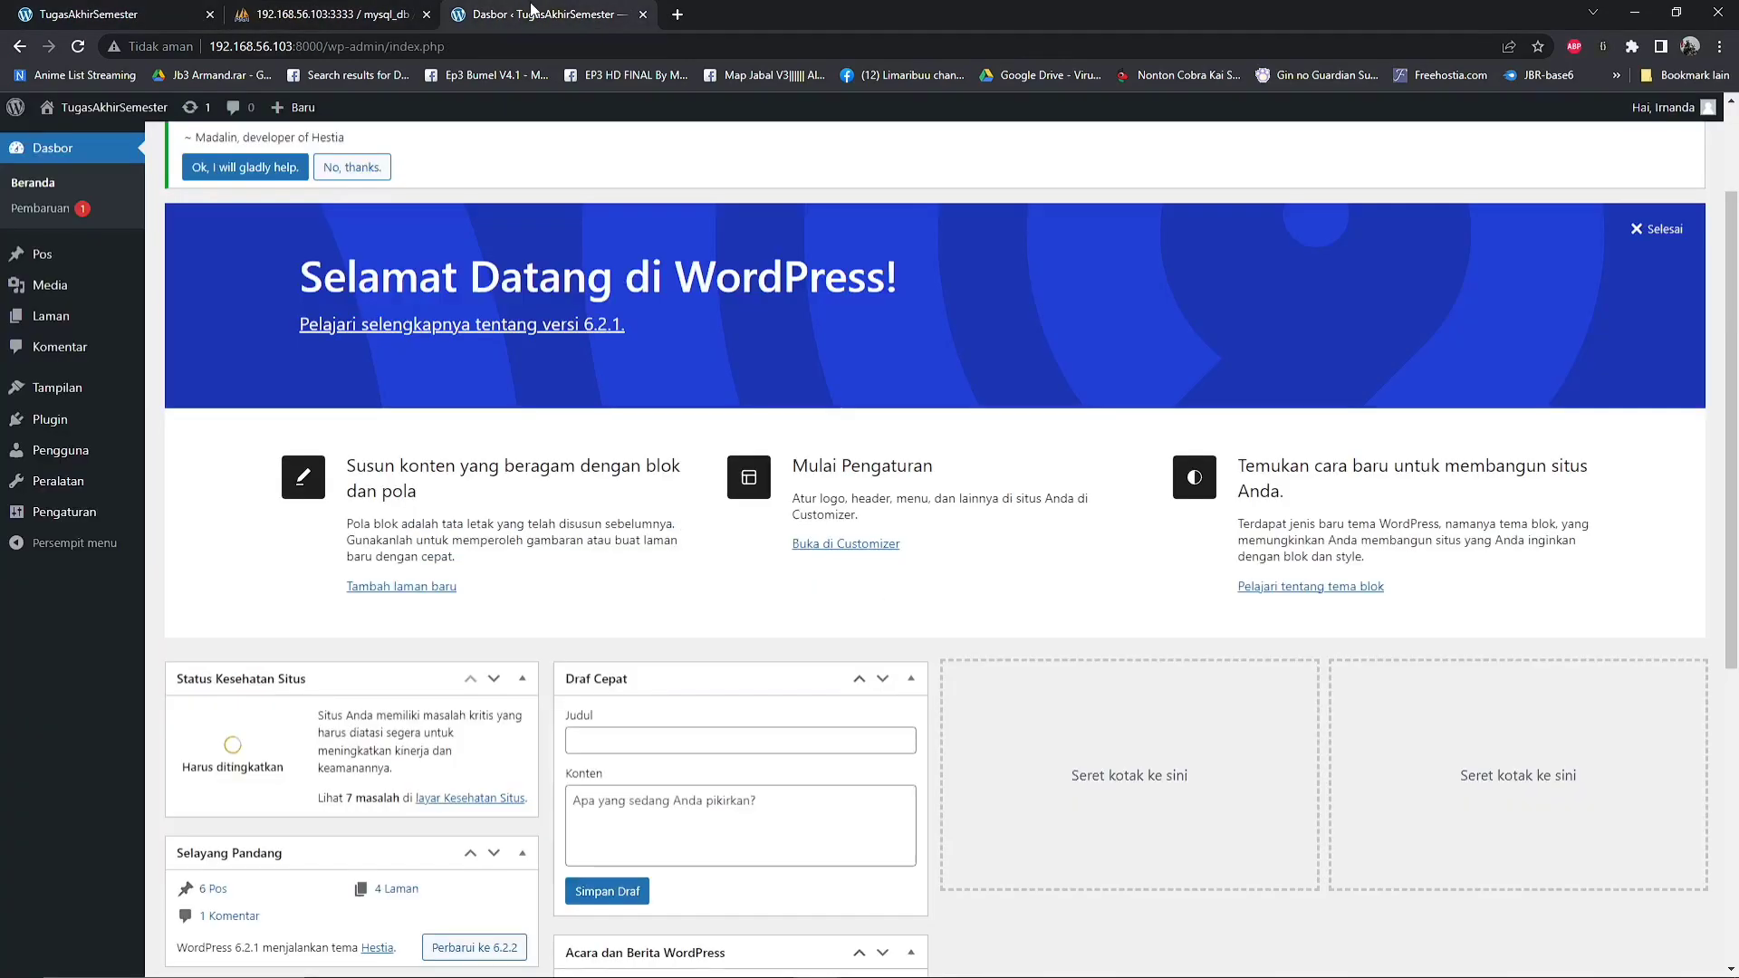
click(368, 11)
click(116, 14)
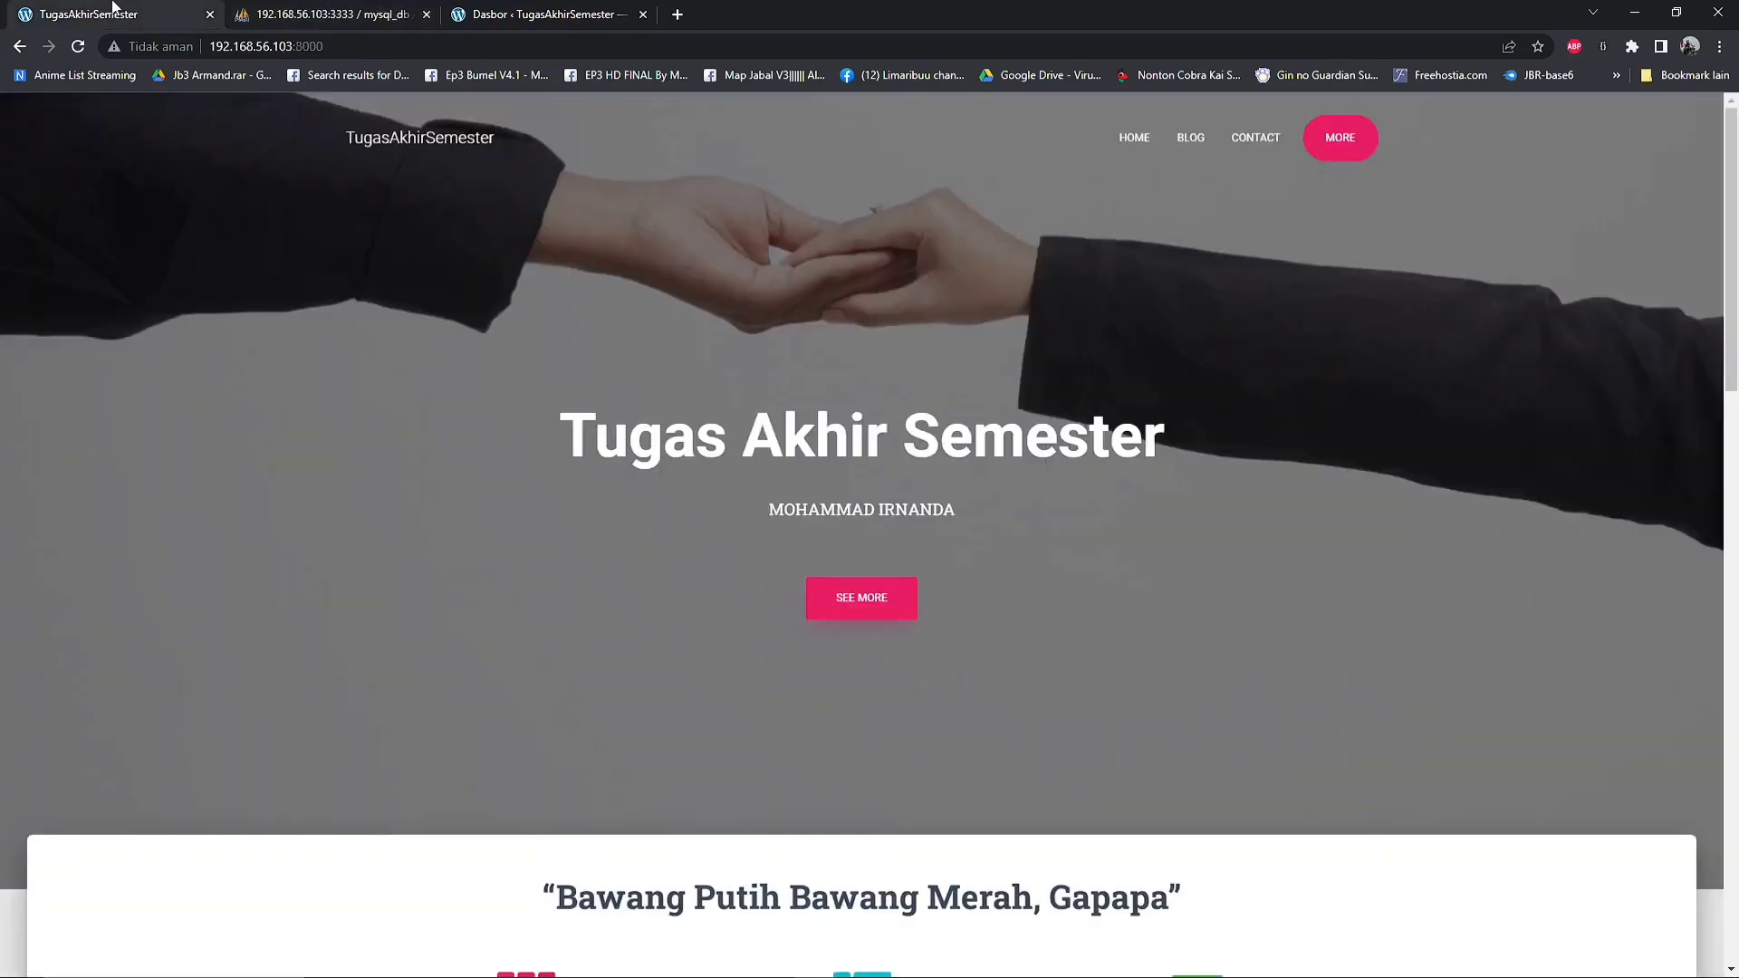
click(1635, 13)
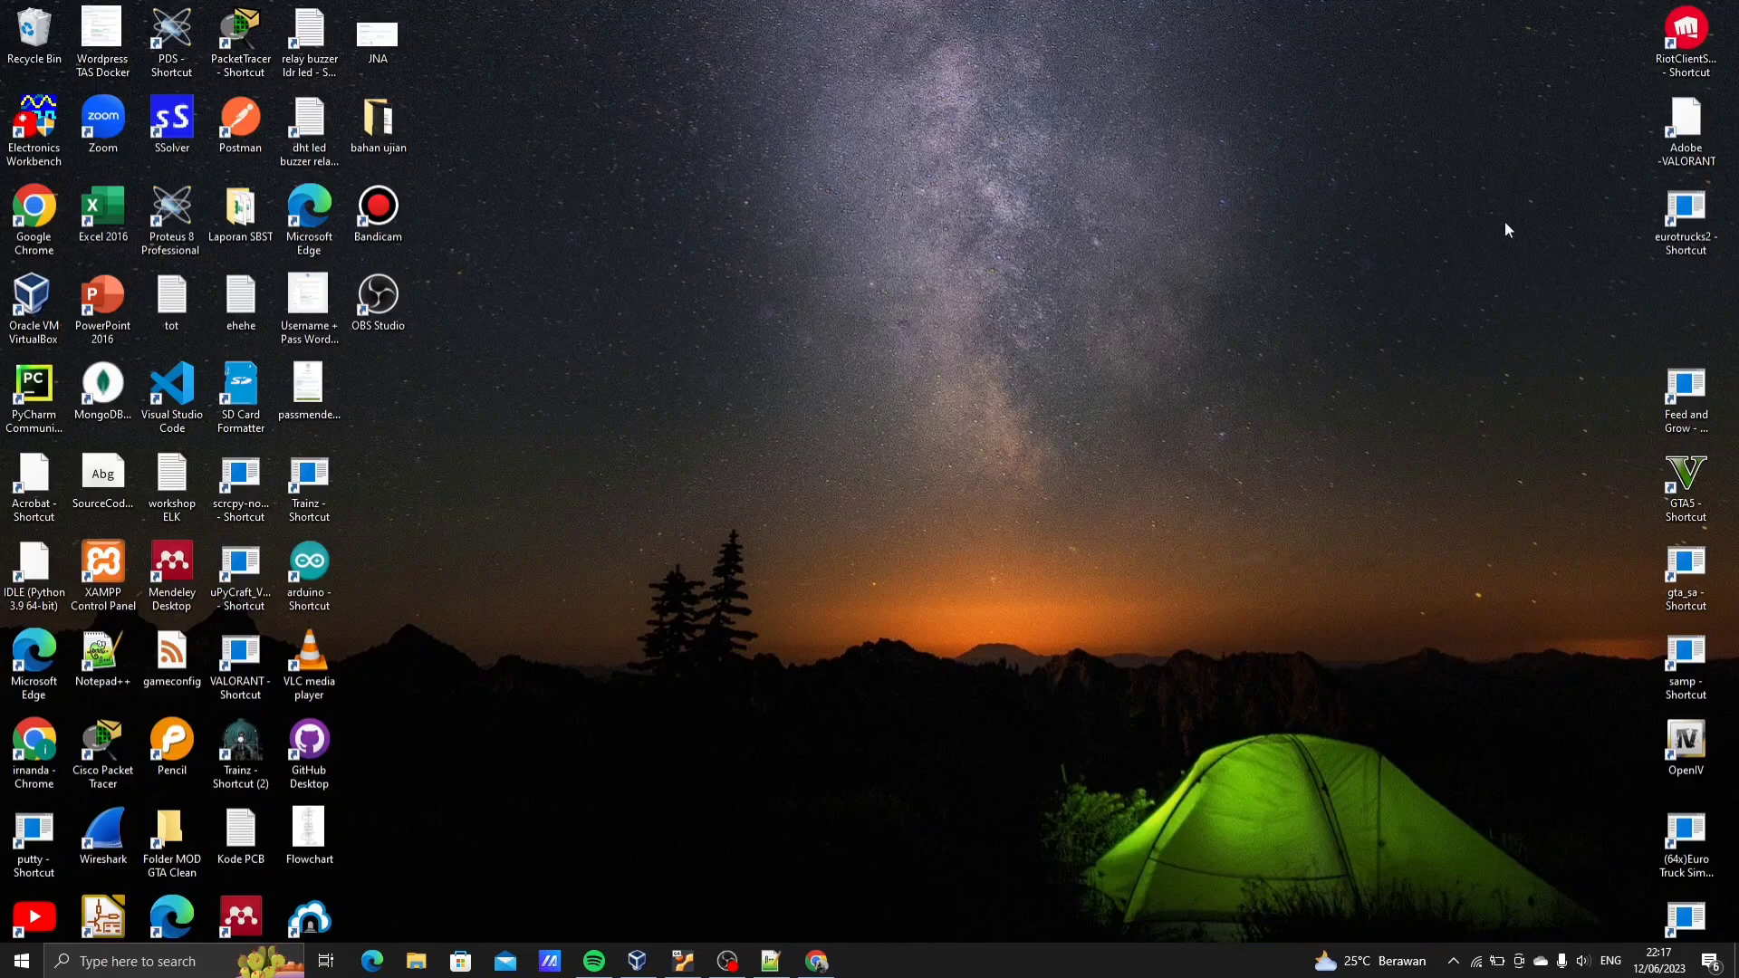
click(729, 962)
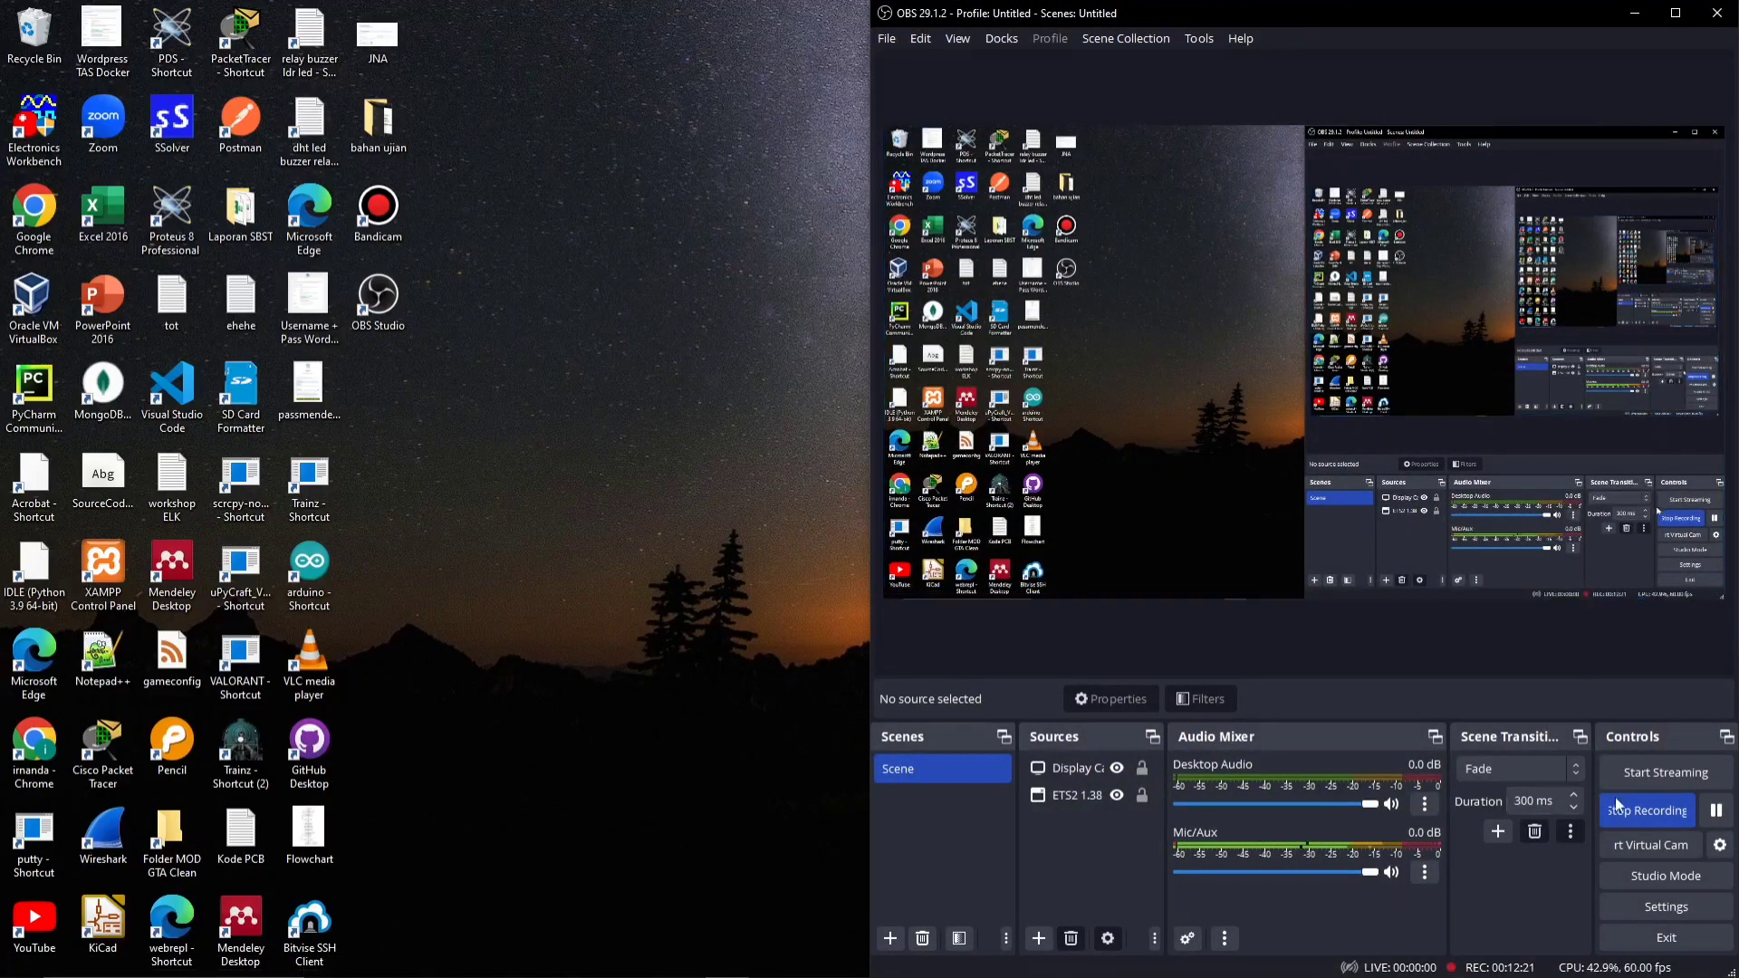